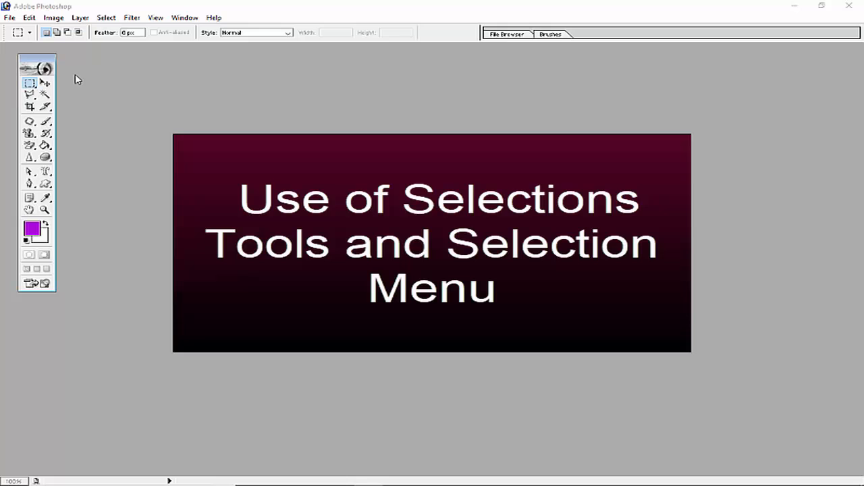
Examine the tool variants for the patch, lasso, marquee and pen tools and the commands for managing selections
click(30, 135)
click(30, 134)
click(29, 121)
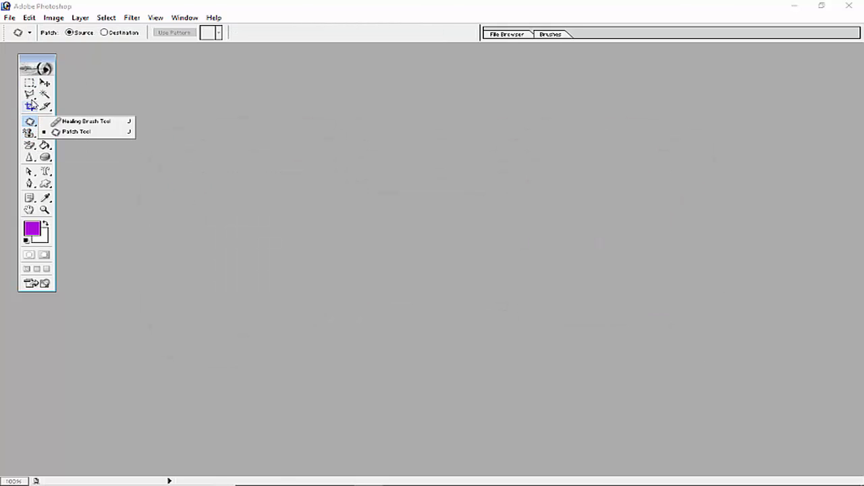
click(29, 94)
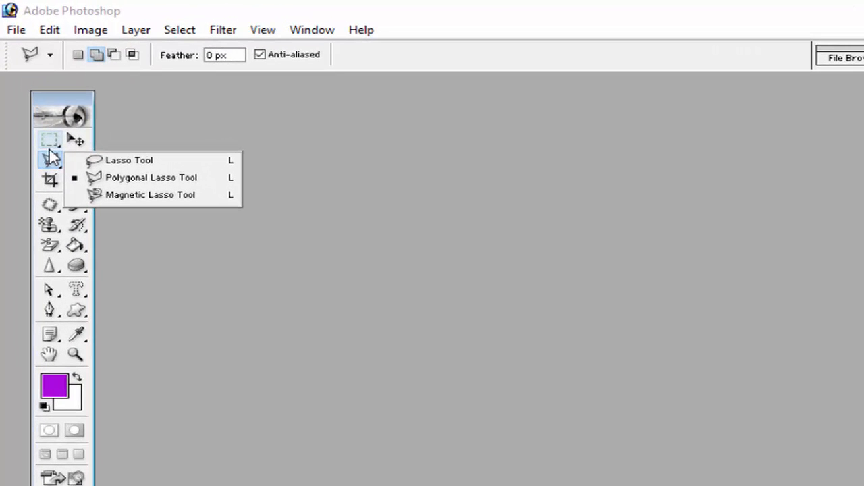
click(49, 140)
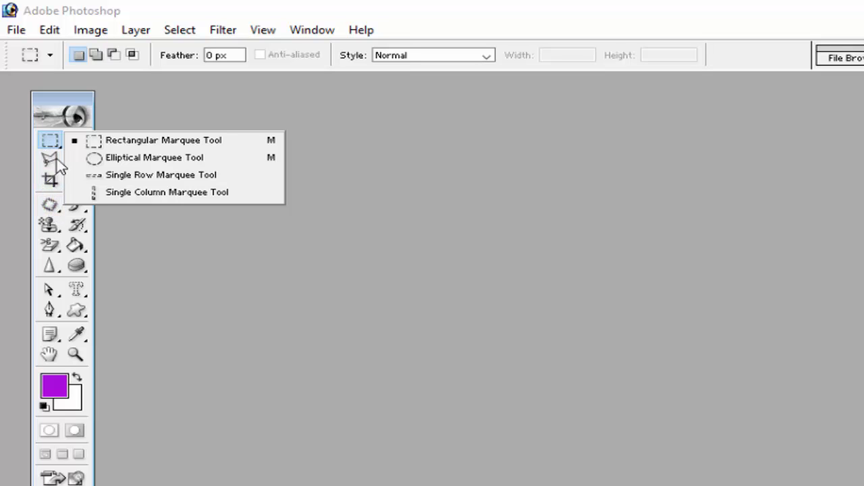
click(49, 307)
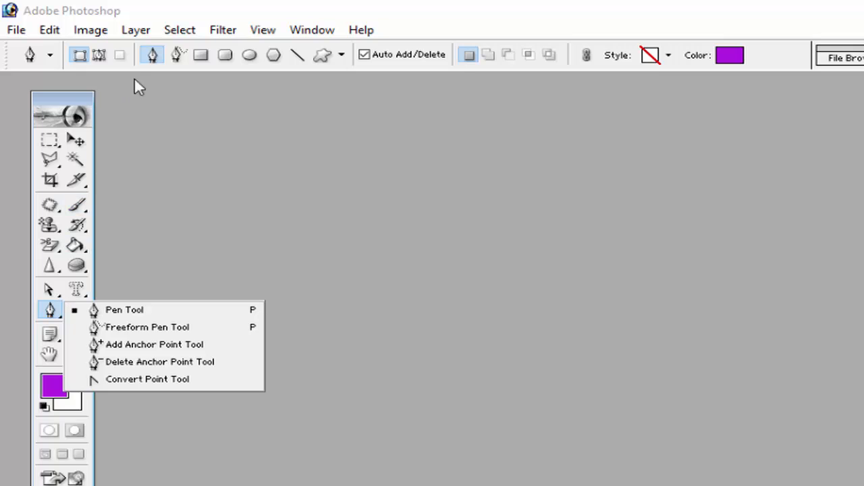
click(178, 31)
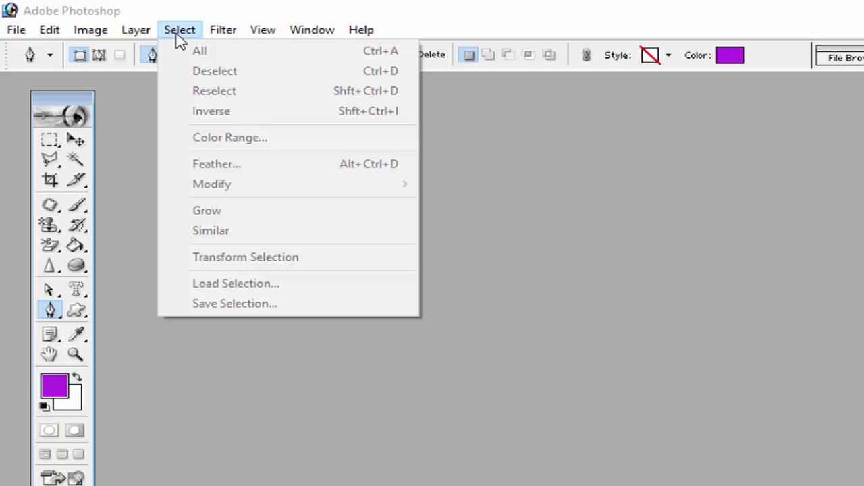
click(177, 31)
click(17, 32)
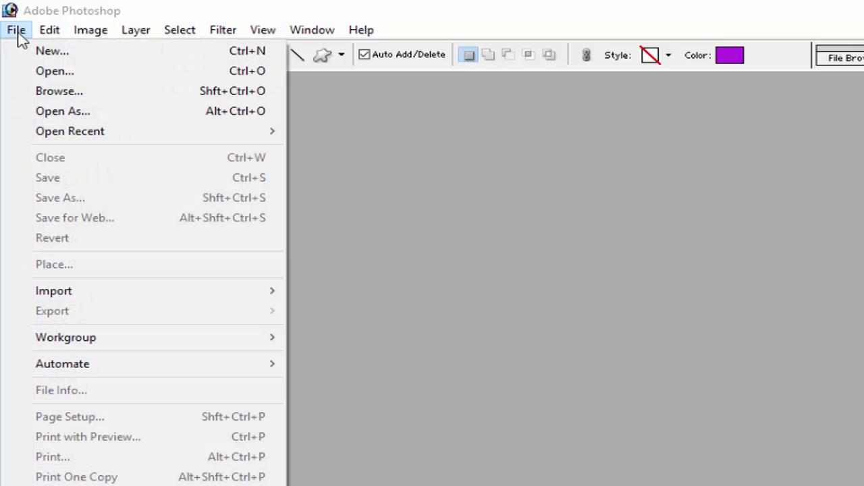
click(36, 73)
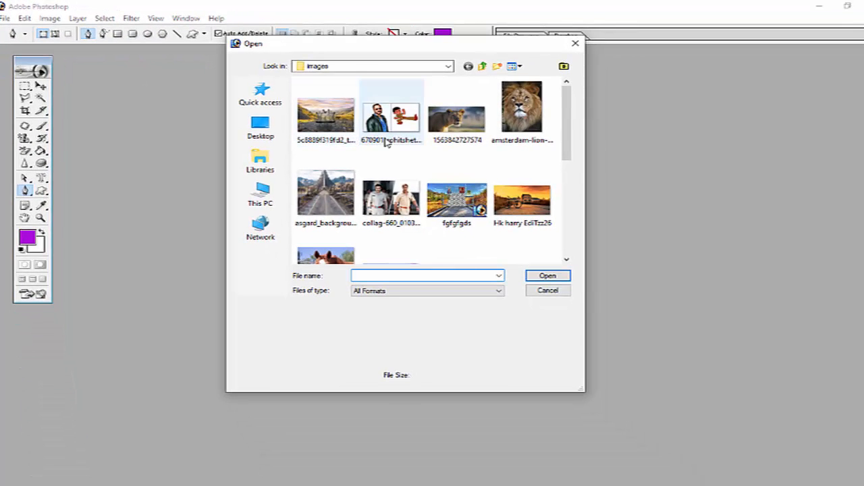
click(482, 67)
double_click(387, 96)
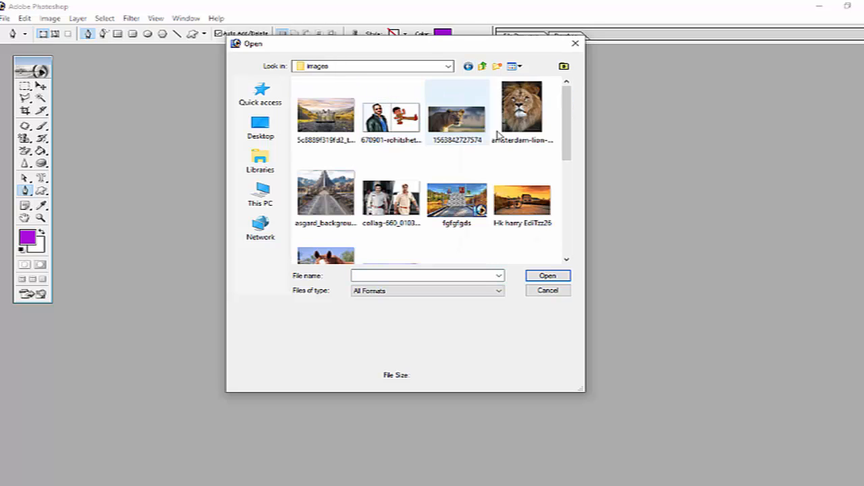
drag(565, 139, 568, 178)
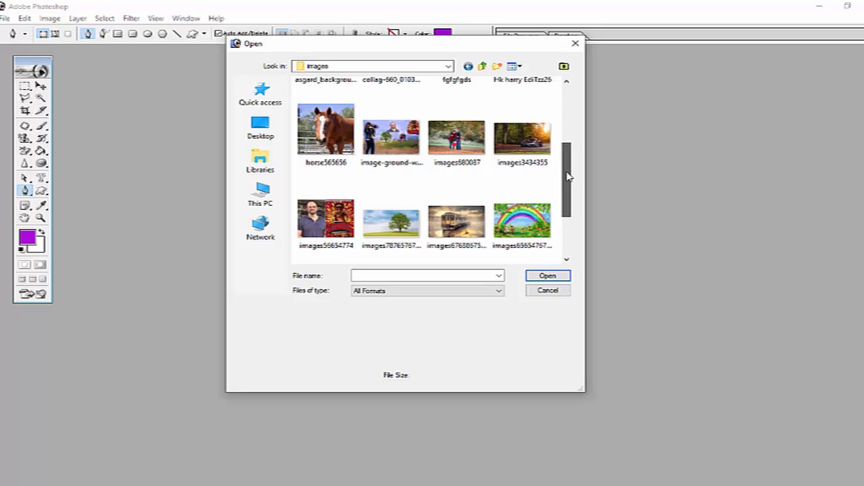
double_click(514, 147)
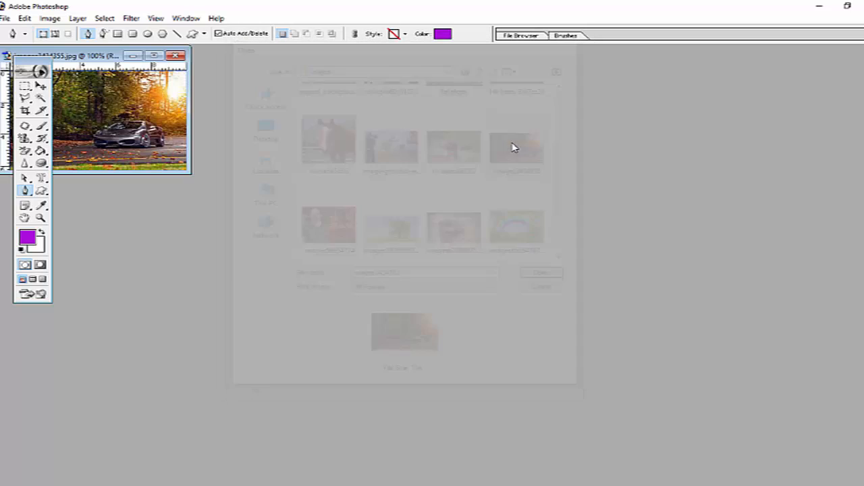
click(175, 56)
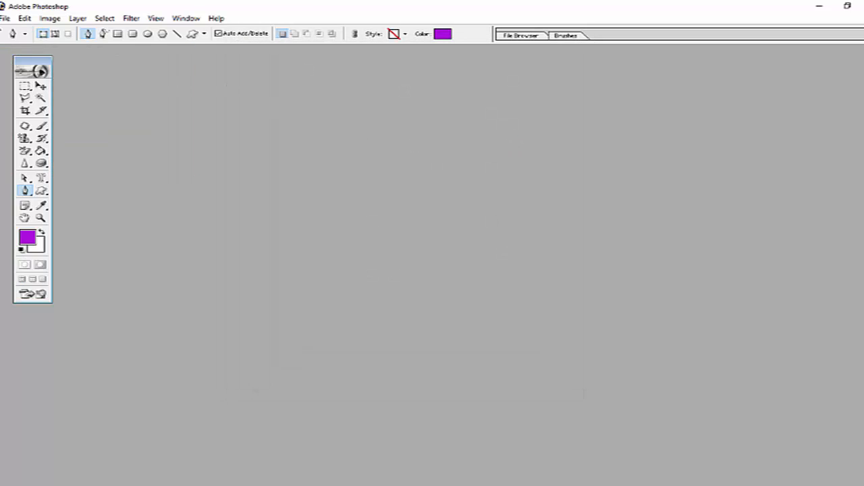
Open the landscape image 5c8889f319fd2_thumb900.jpg from the images folder and move its window clear of the toolbox
click(6, 18)
click(9, 44)
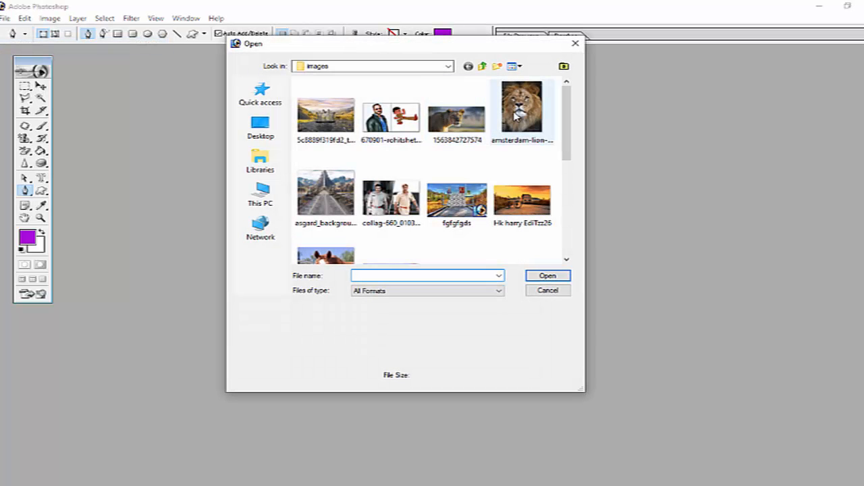
drag(567, 106, 567, 119)
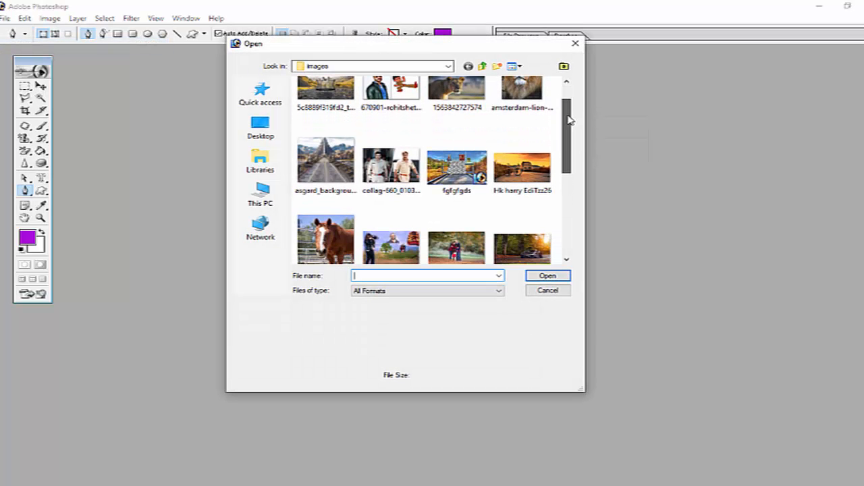
double_click(328, 93)
drag(228, 59, 331, 65)
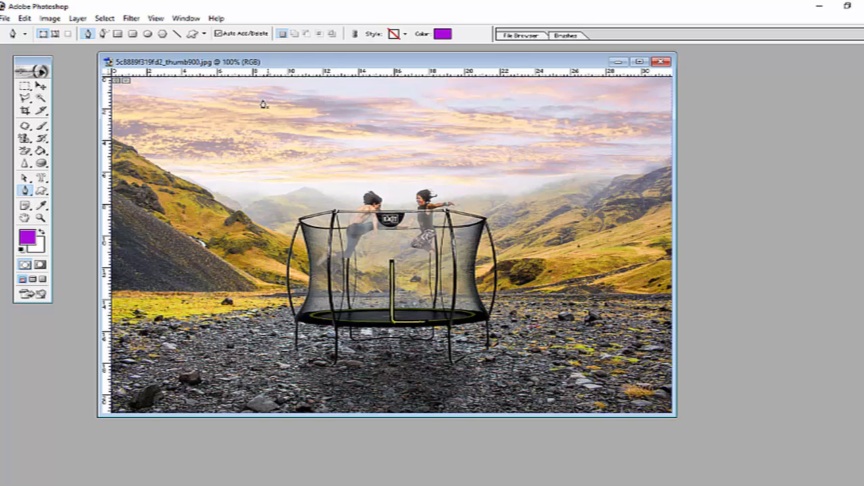
Try to open the portrait photo Rohit-Shetty-250612.jpg from the images folder
click(5, 18)
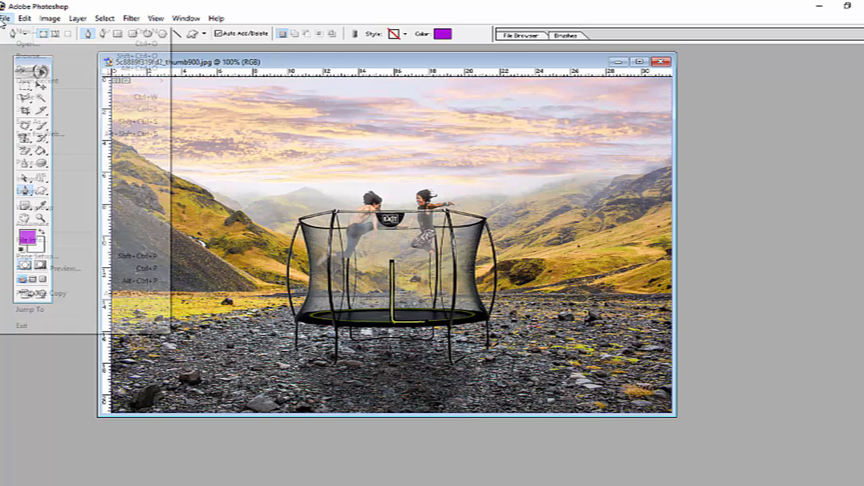
click(27, 42)
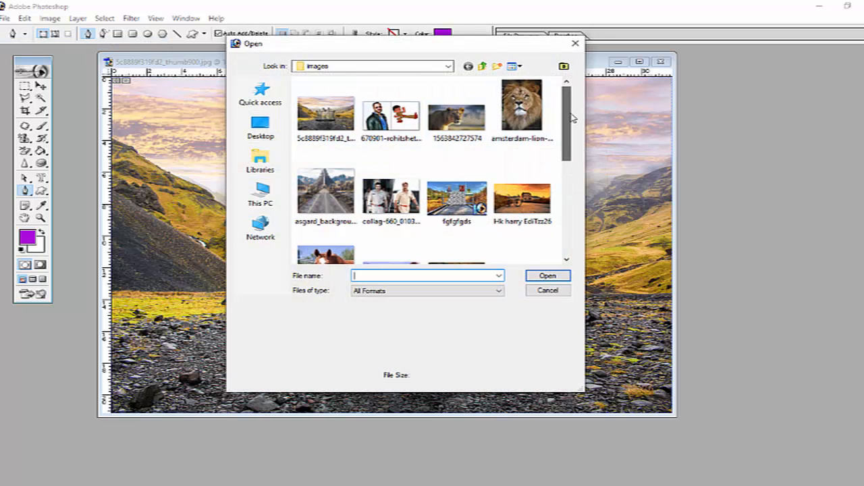
drag(571, 119, 566, 184)
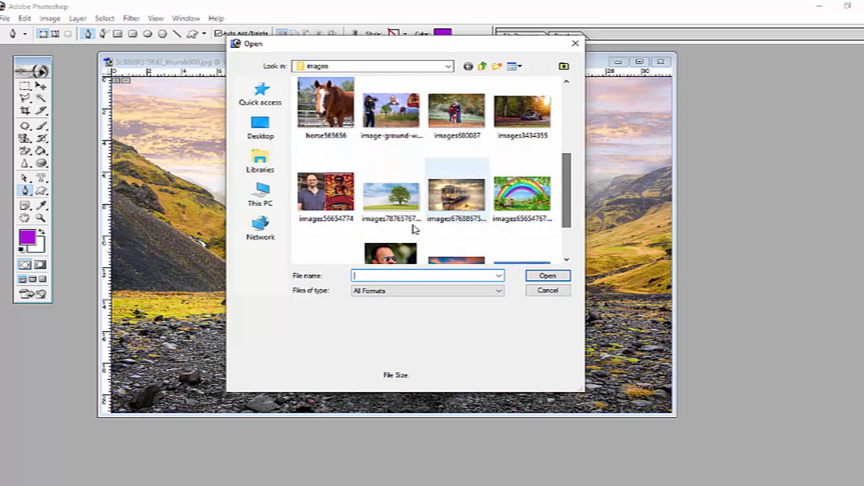
double_click(404, 254)
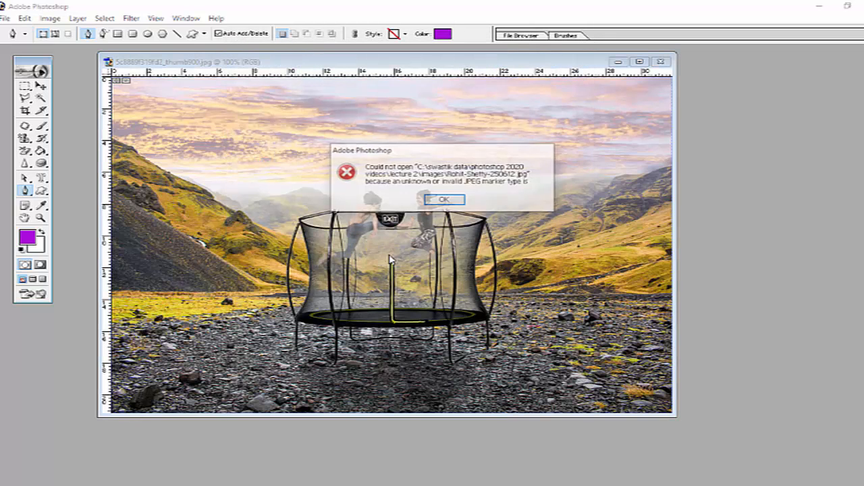
click(444, 199)
Open 670901-rohitshetty-041218.jpg and move its window aside so the landscape image stays partly exposed
click(5, 18)
click(15, 47)
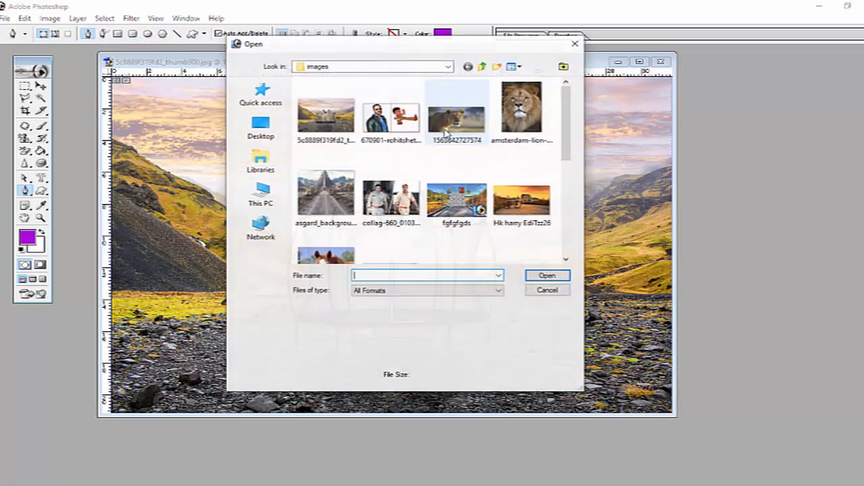
double_click(392, 120)
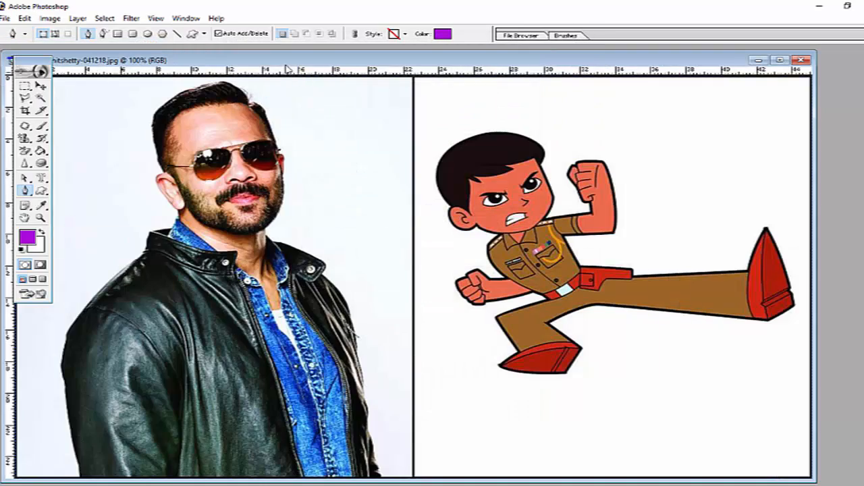
drag(286, 65, 625, 65)
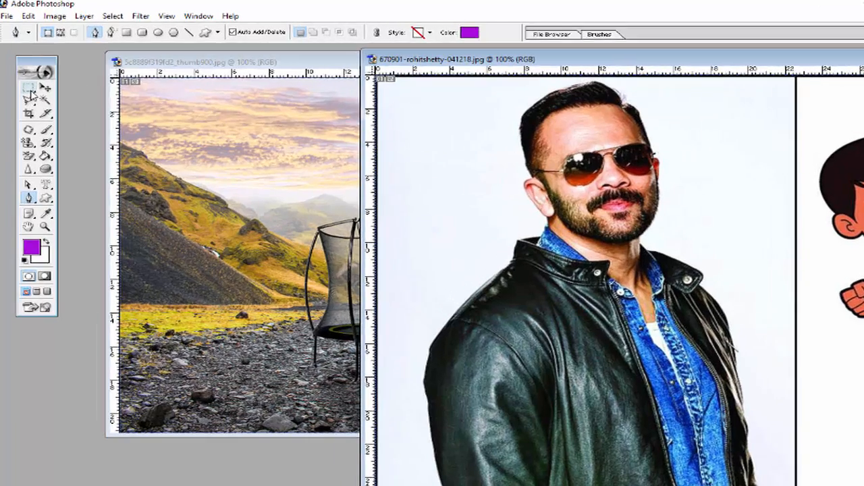
Select the man with the Rectangular Marquee tool and copy the selected area into the landscape image with the Move tool
click(25, 88)
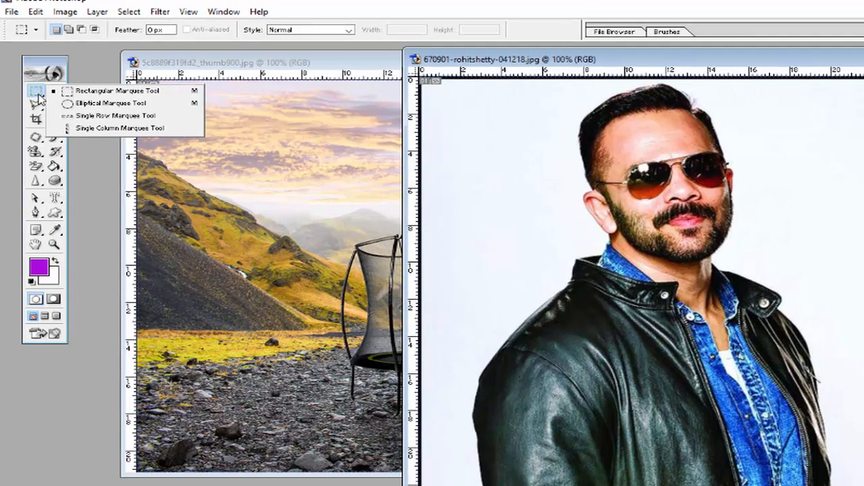
click(95, 95)
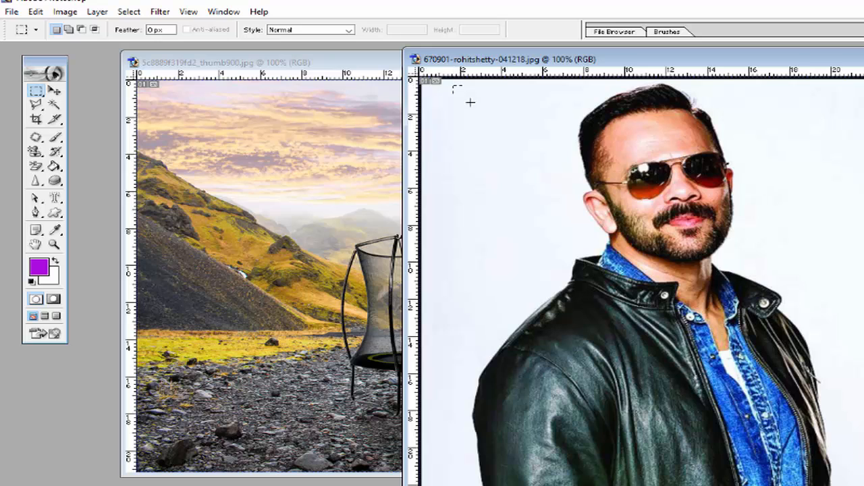
drag(804, 294, 862, 439)
click(55, 90)
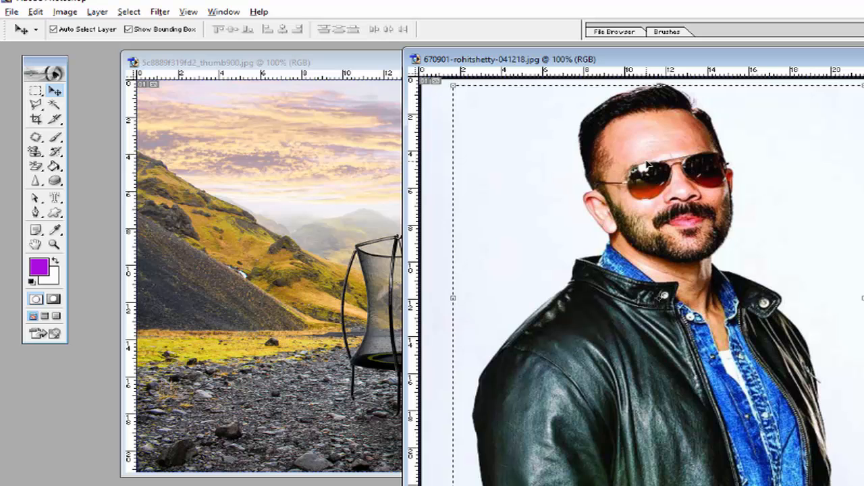
drag(646, 164, 352, 179)
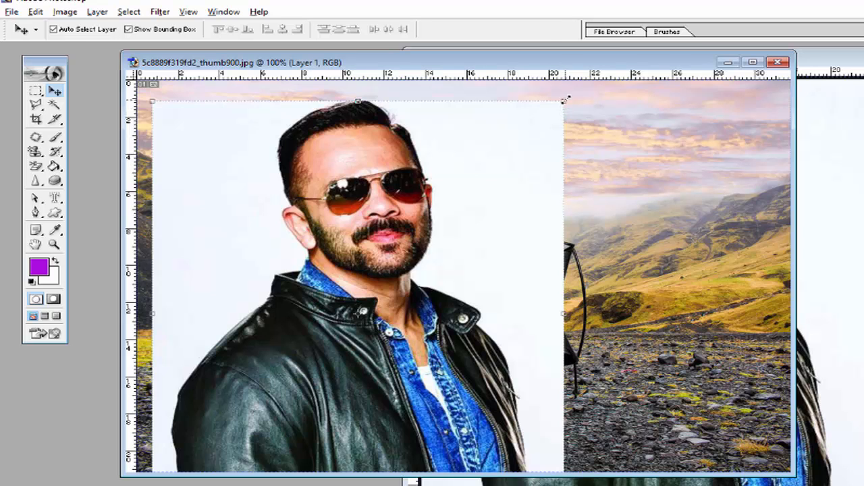
drag(566, 100, 344, 320)
drag(306, 395, 295, 330)
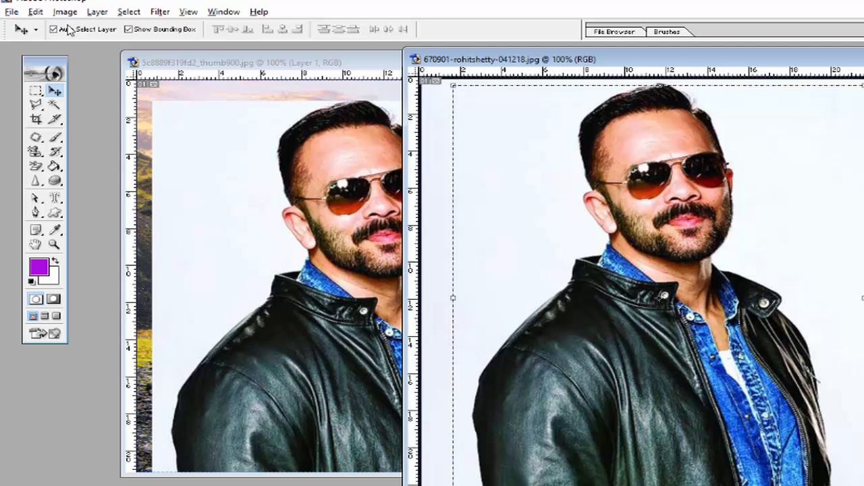
click(35, 11)
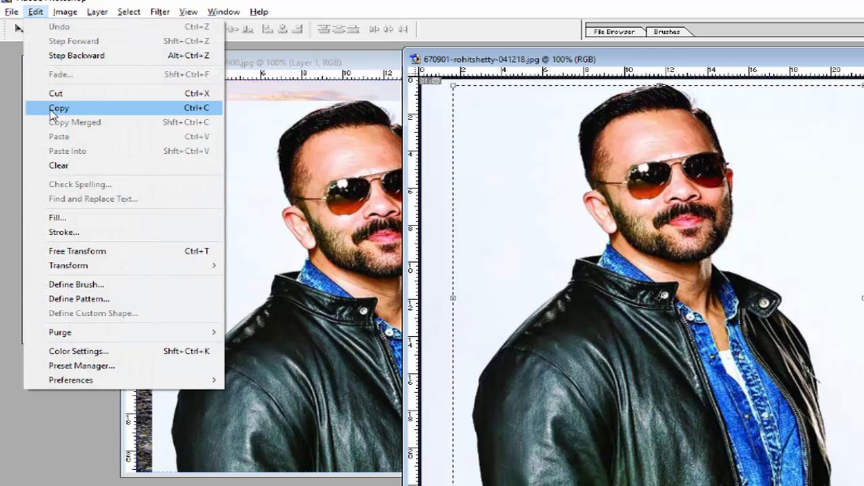
click(464, 70)
Free-transform the man's layer in the landscape image to about 34% width and 45% height, keeping its lower-left corner fixed, and apply it
click(378, 76)
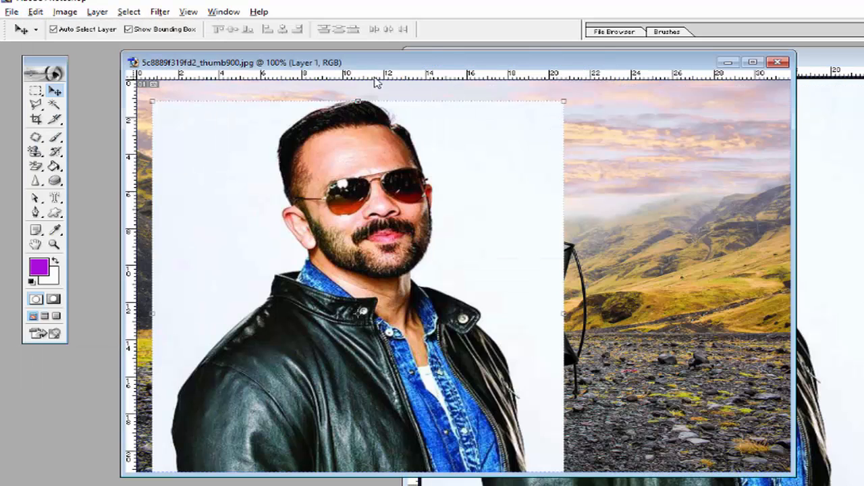
key(ctrl+t)
drag(566, 104, 291, 335)
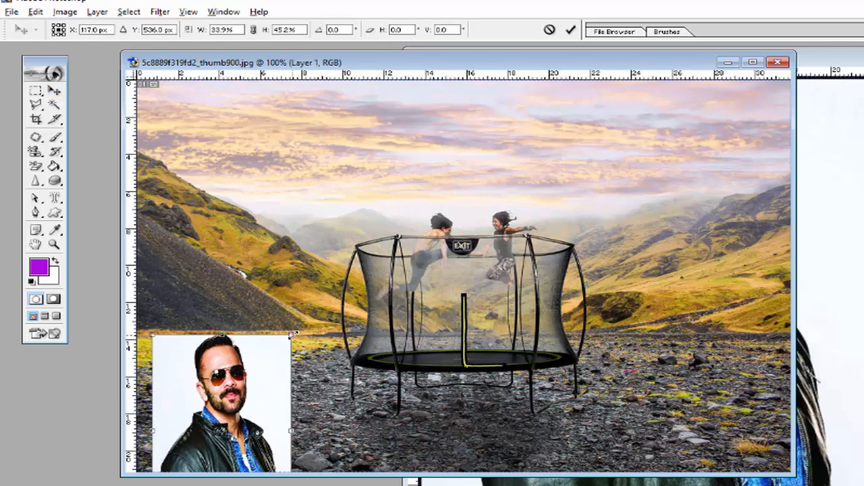
click(54, 90)
click(466, 219)
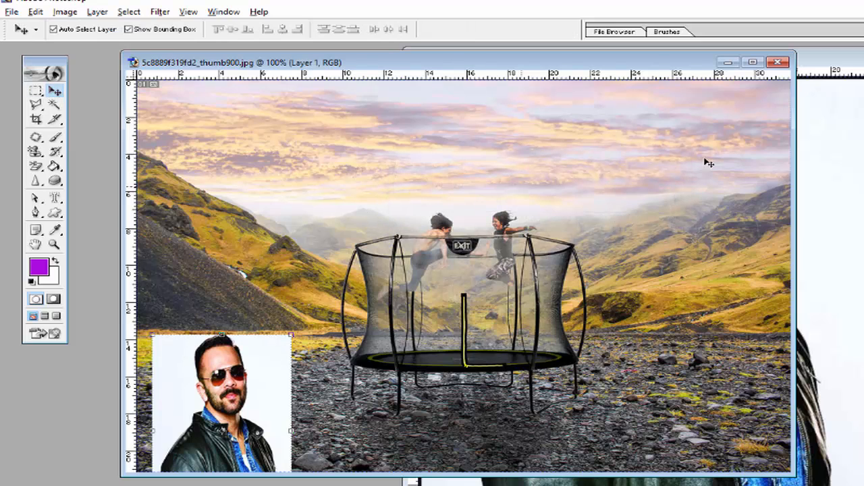
Return to 670901-rohitshetty-041218.jpg, switch to the Elliptical Marquee tool and deselect the rectangular selection around the man
drag(847, 64, 490, 66)
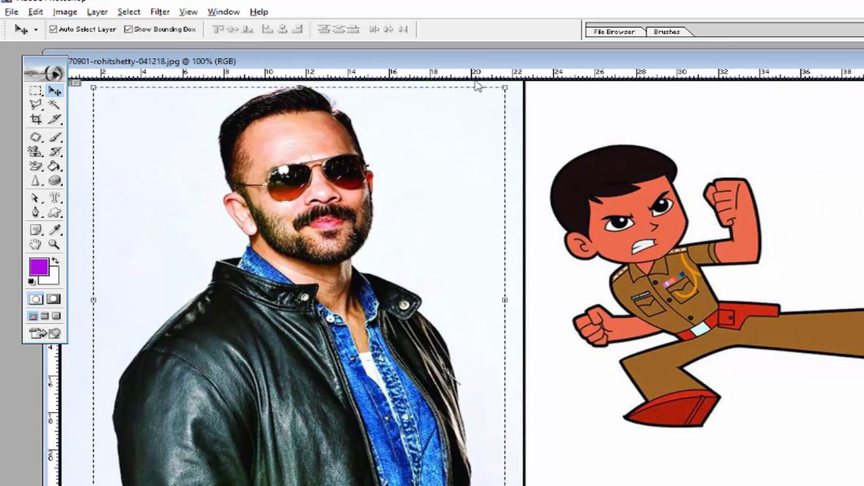
click(36, 92)
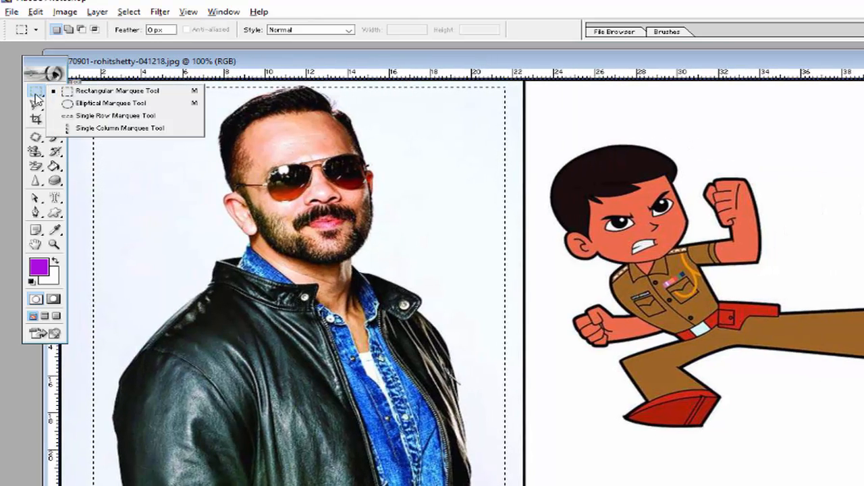
click(81, 104)
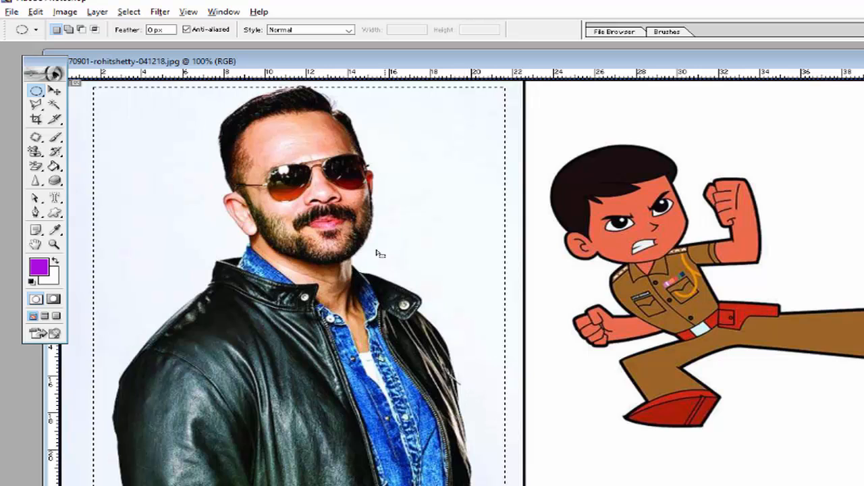
click(129, 12)
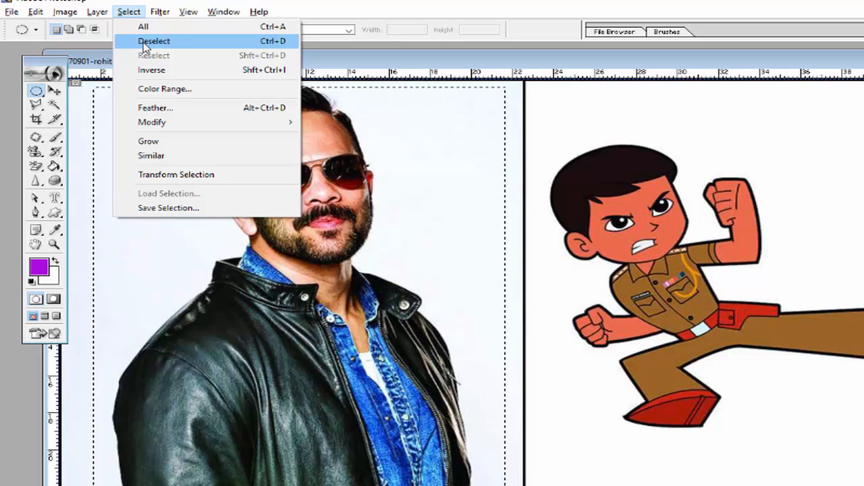
click(144, 42)
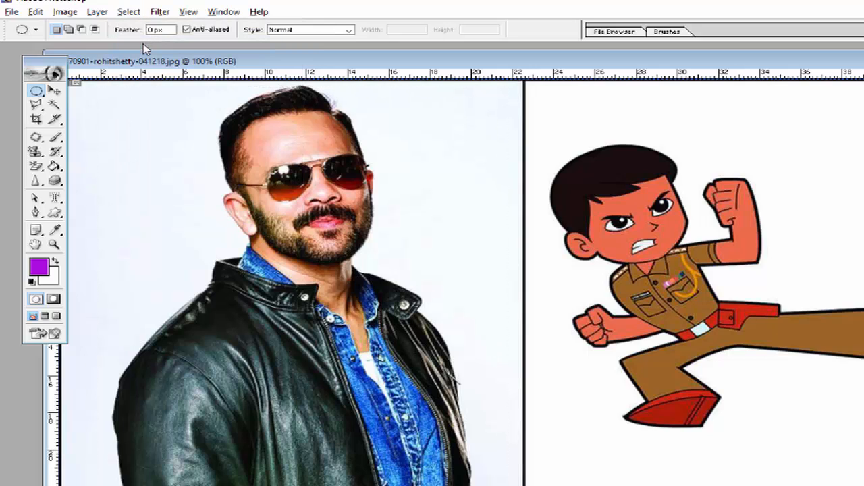
Select the man's head and chest with the Rectangular Marquee tool, then deselect the area
click(36, 90)
click(73, 91)
drag(193, 135, 454, 424)
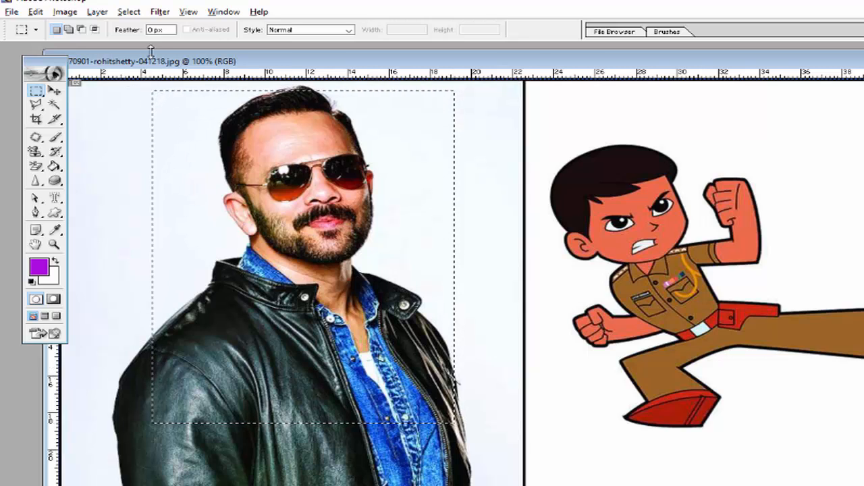
click(134, 16)
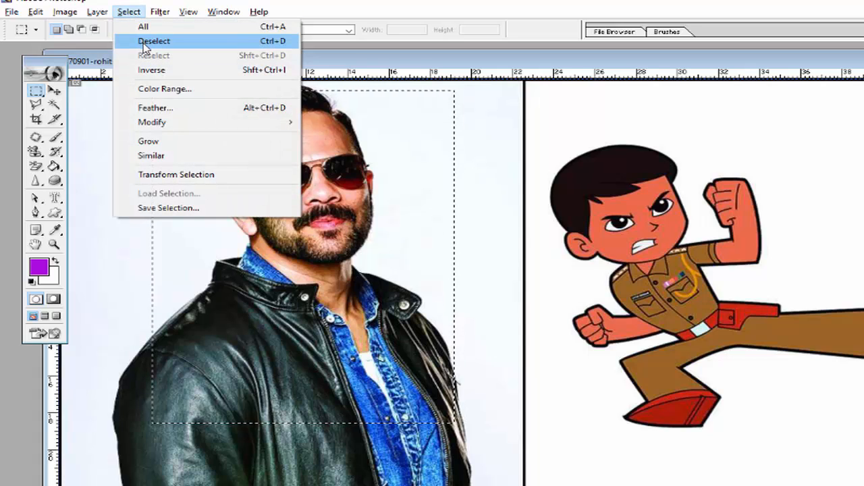
click(143, 42)
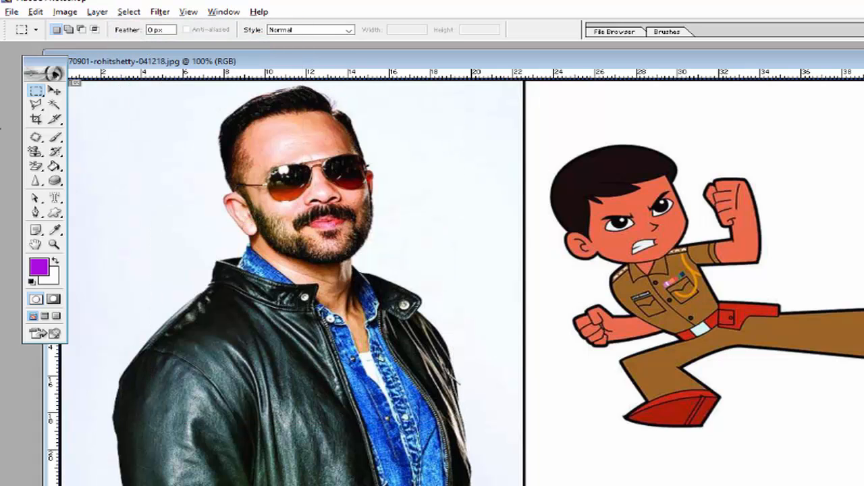
Select the cartoon boy's head and upper body with the Elliptical Marquee tool and move the window down to expose the landscape image
click(36, 90)
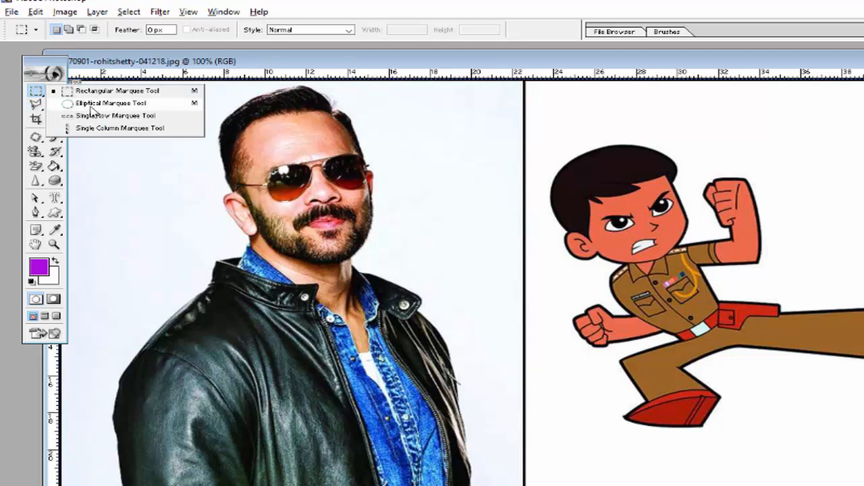
click(93, 106)
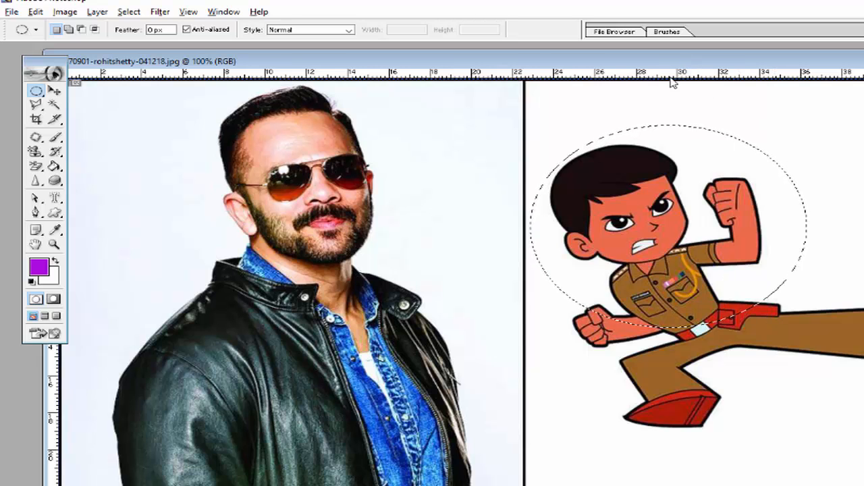
drag(686, 67, 450, 270)
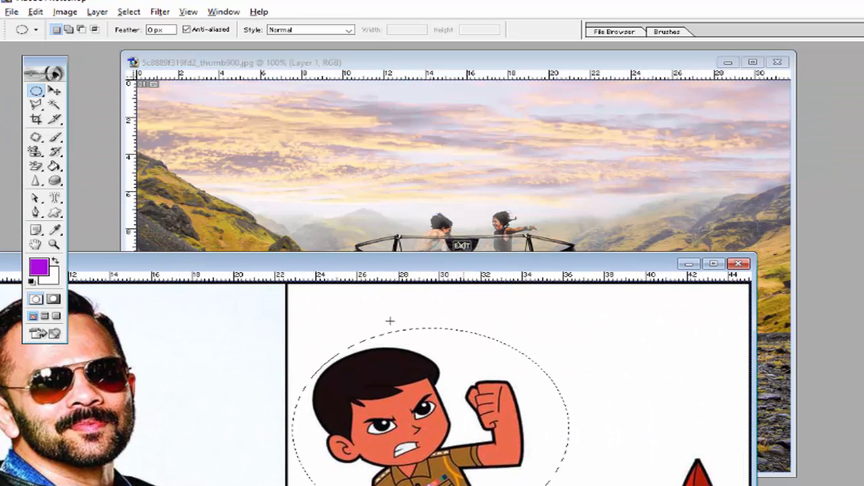
Copy the elliptical selection of the cartoon boy into the landscape image with the Move tool and place it in the lower-right corner
click(55, 93)
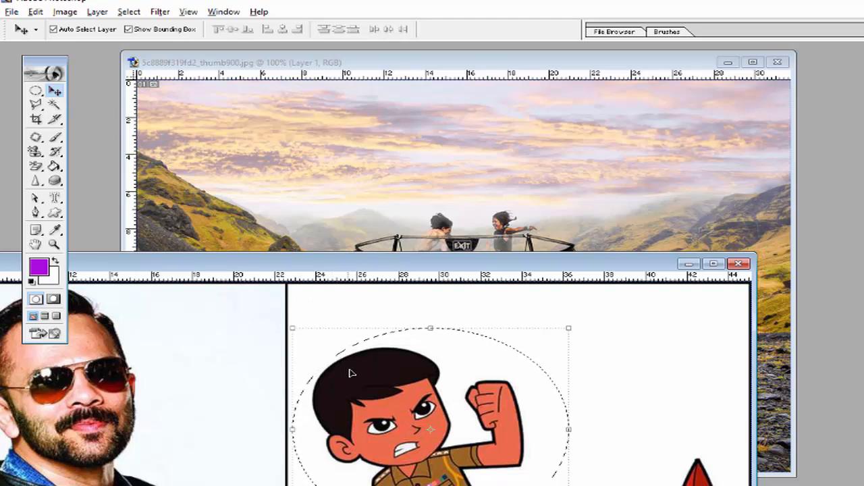
click(37, 93)
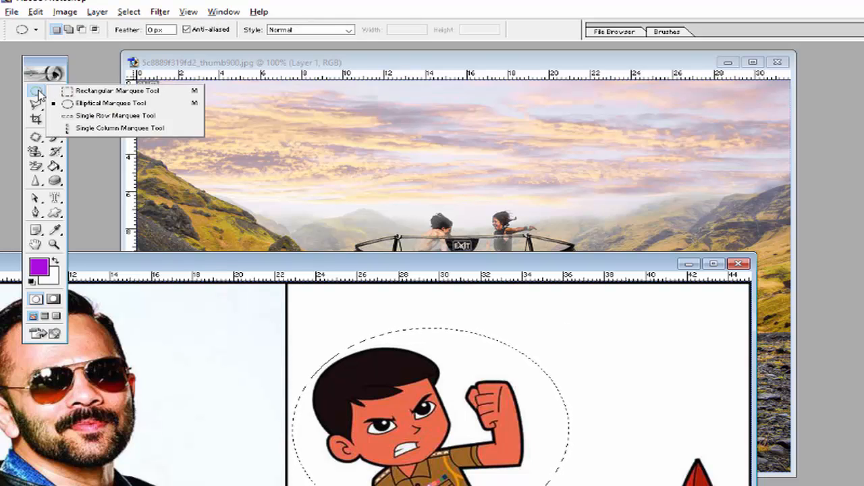
click(37, 94)
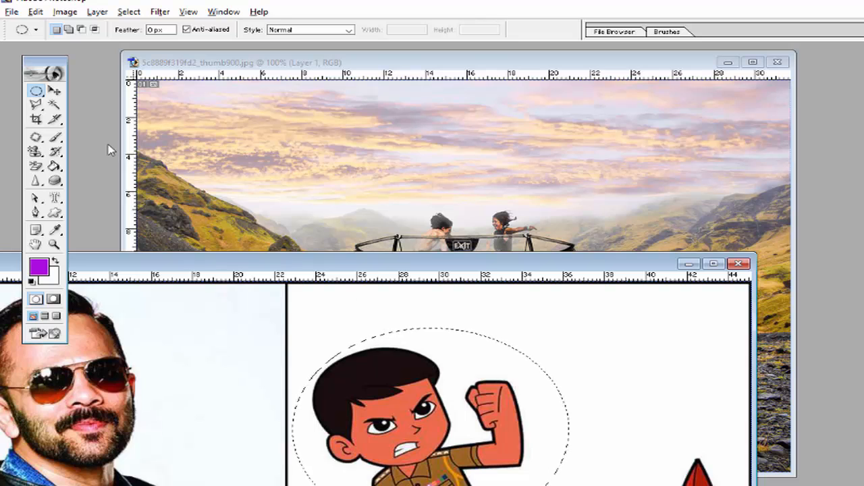
click(55, 91)
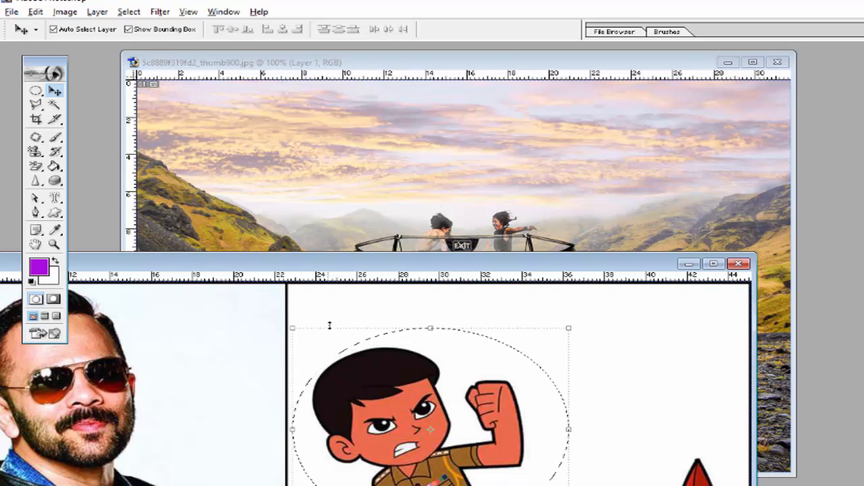
click(36, 12)
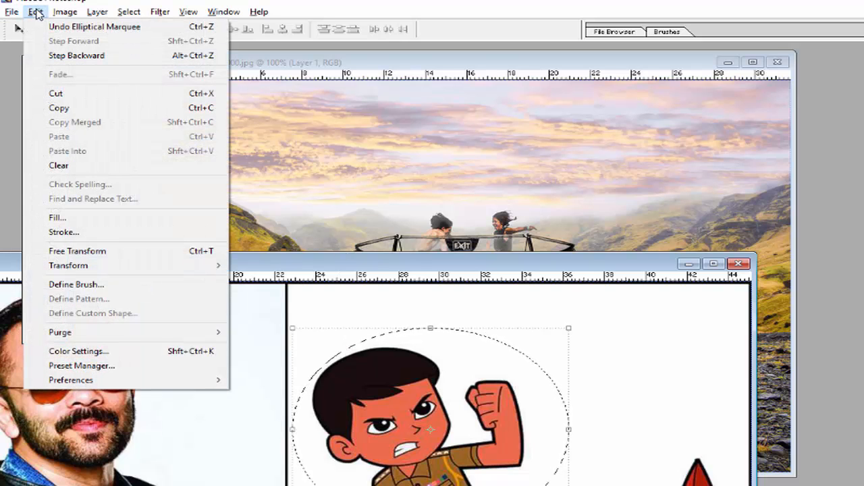
click(36, 13)
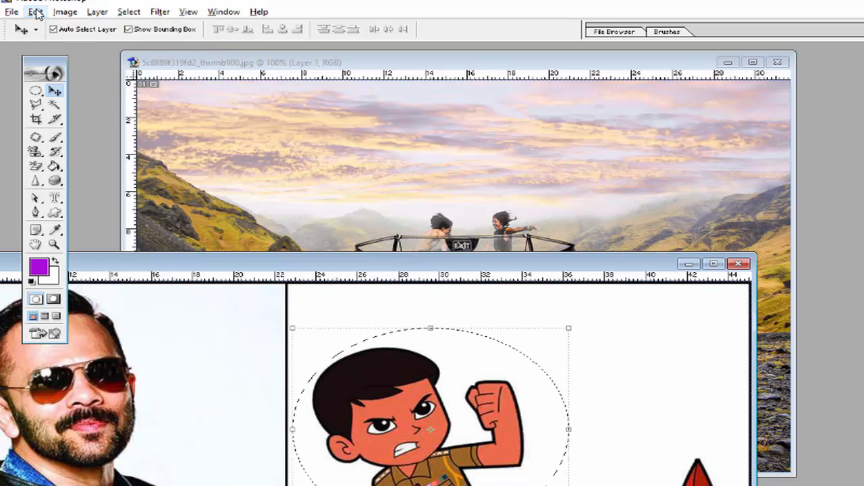
drag(390, 380, 479, 178)
drag(407, 146, 503, 288)
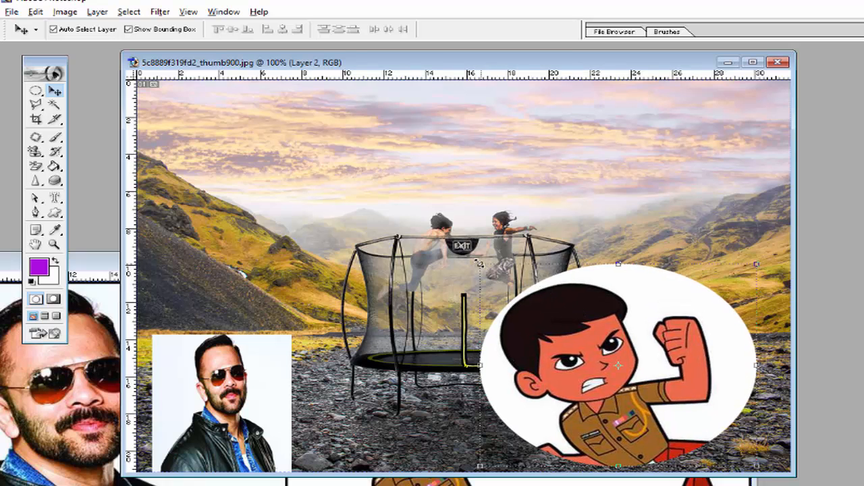
Transform the cartoon boy's layer to about 58% width and 64% height, keeping its lower-right corner fixed, and apply it
drag(479, 265, 594, 336)
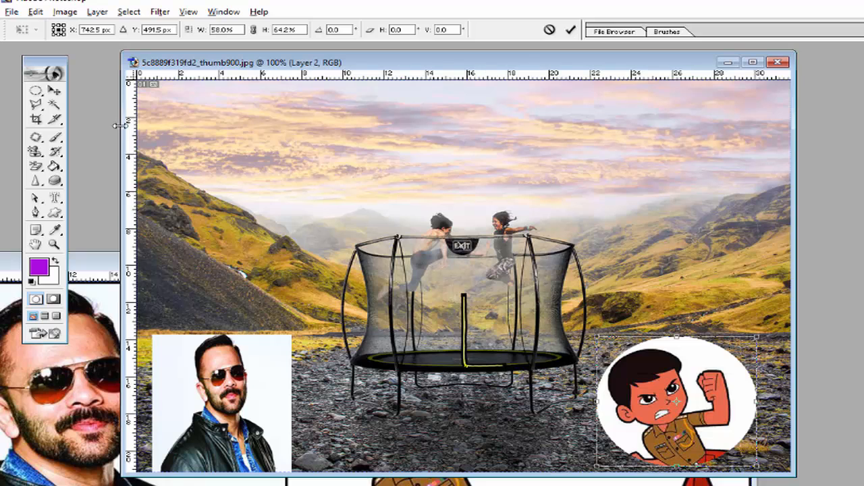
click(54, 90)
click(467, 219)
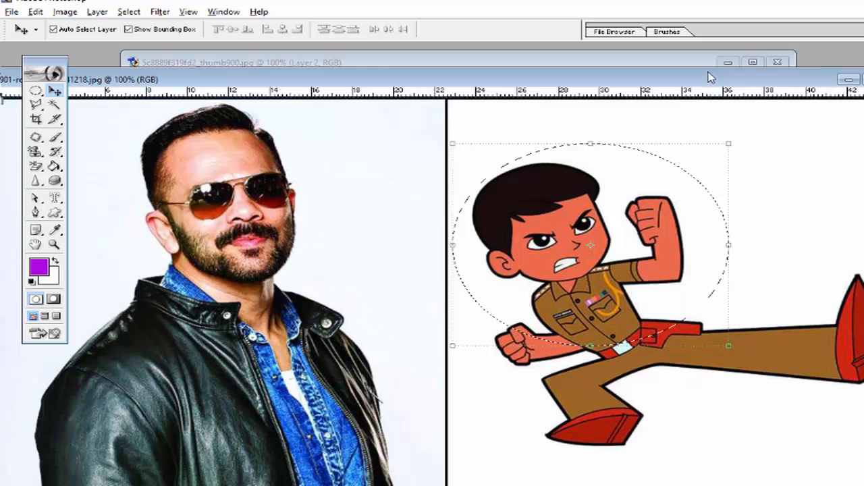
Return to 670901-rohitshetty-041218.jpg and expand the elliptical selection around the cartoon boy by 20 pixels
drag(710, 77, 742, 61)
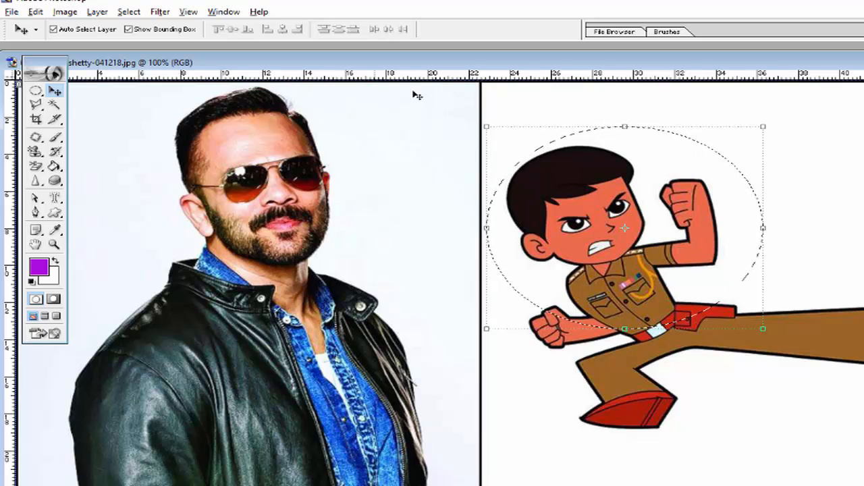
click(130, 12)
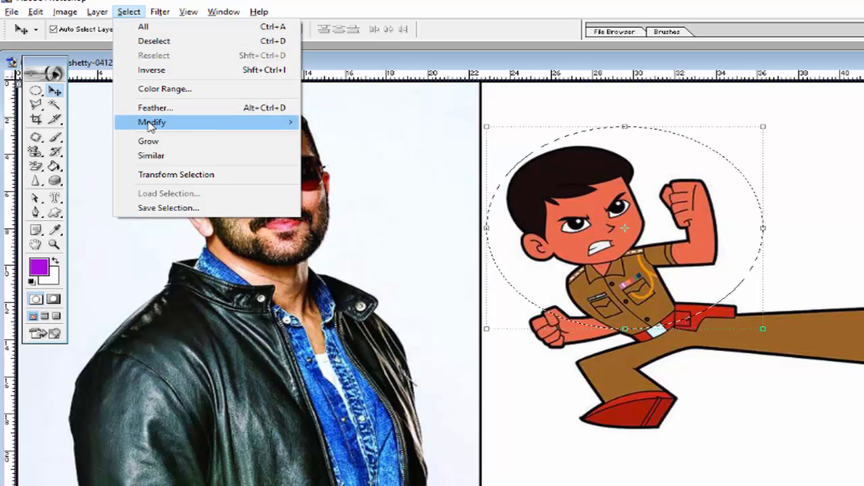
mouse_move(151, 126)
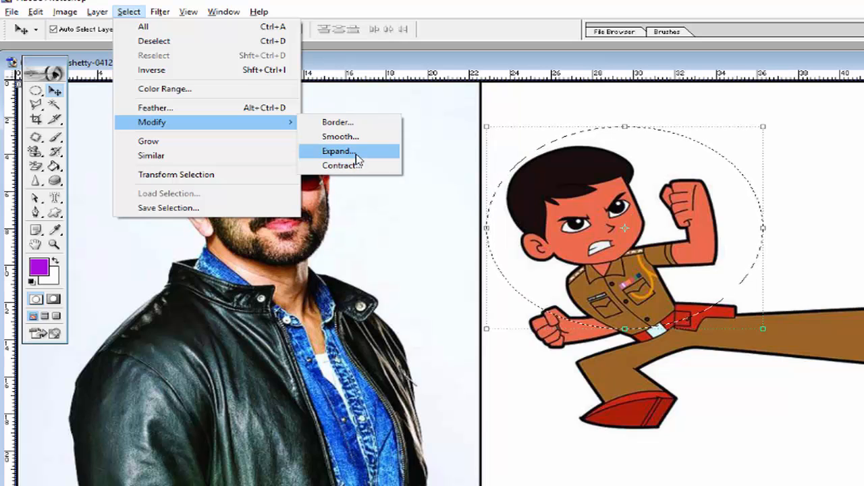
click(337, 152)
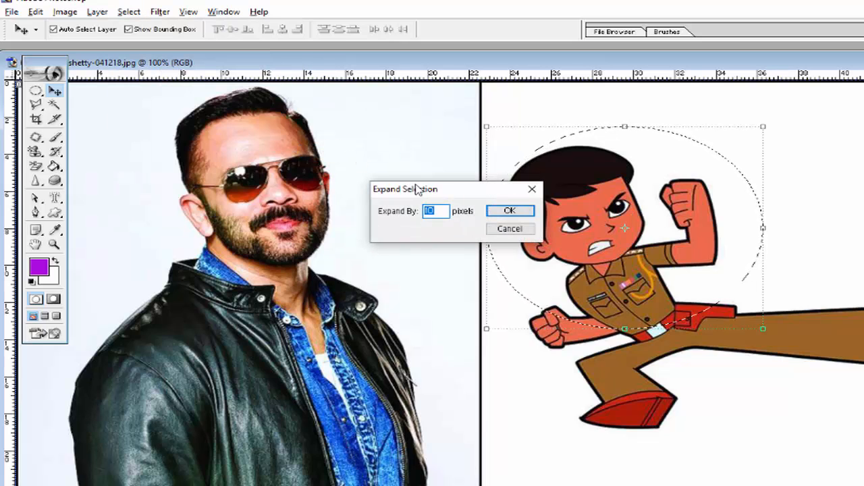
drag(411, 191, 289, 83)
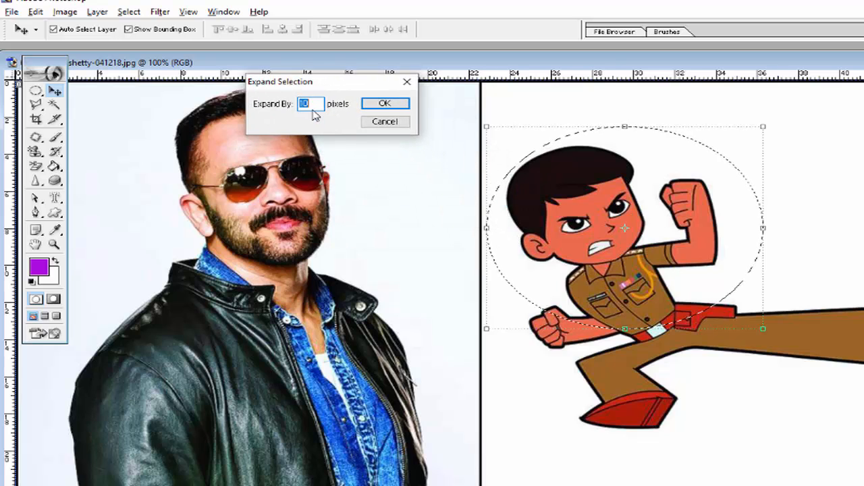
text(20)
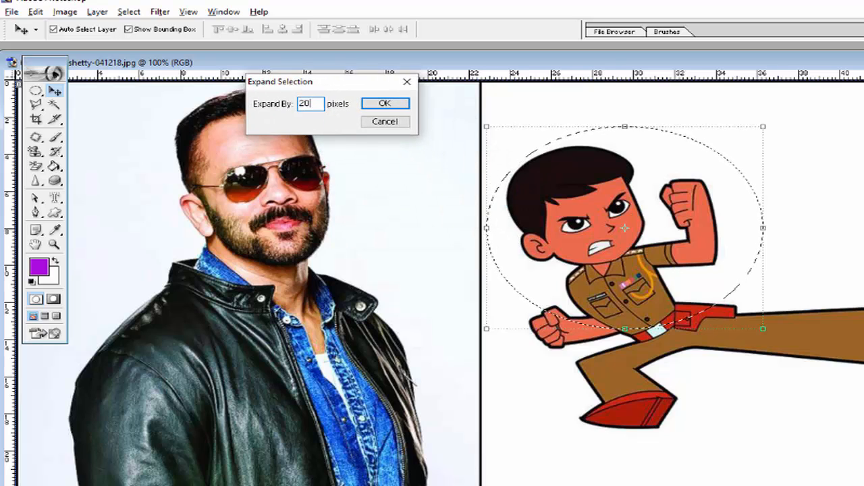
click(386, 104)
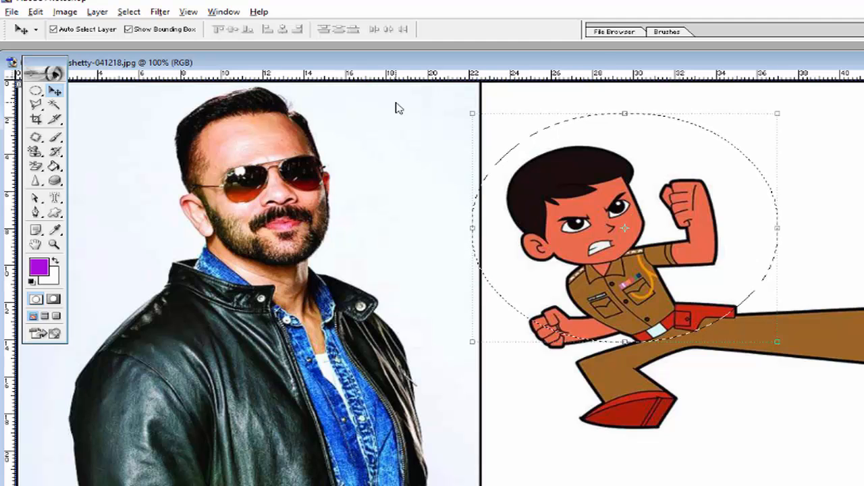
Contract the elliptical selection around the cartoon boy by 30 pixels
click(128, 12)
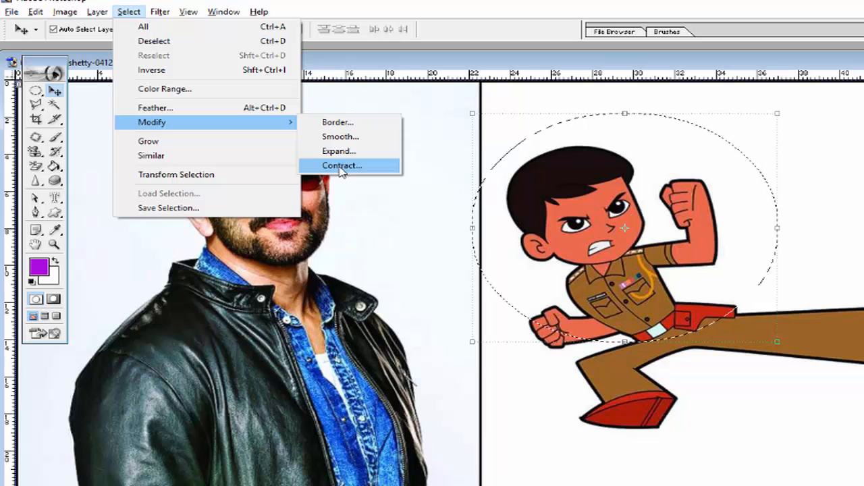
click(341, 169)
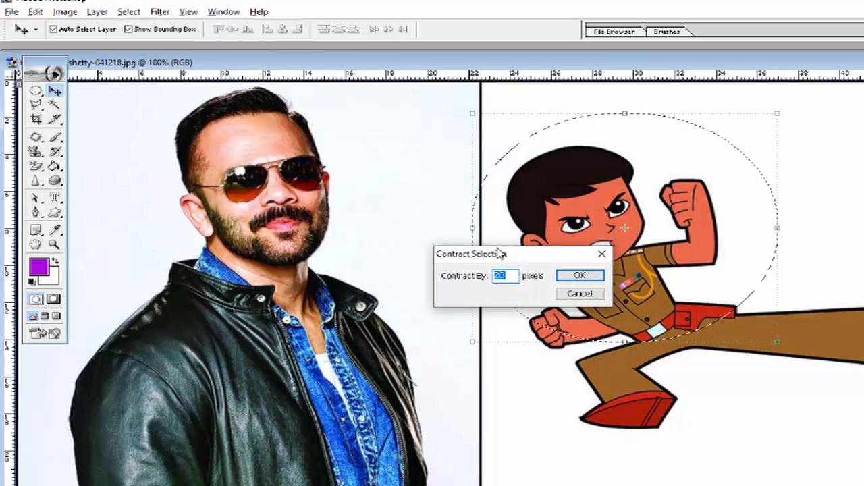
drag(499, 254, 335, 108)
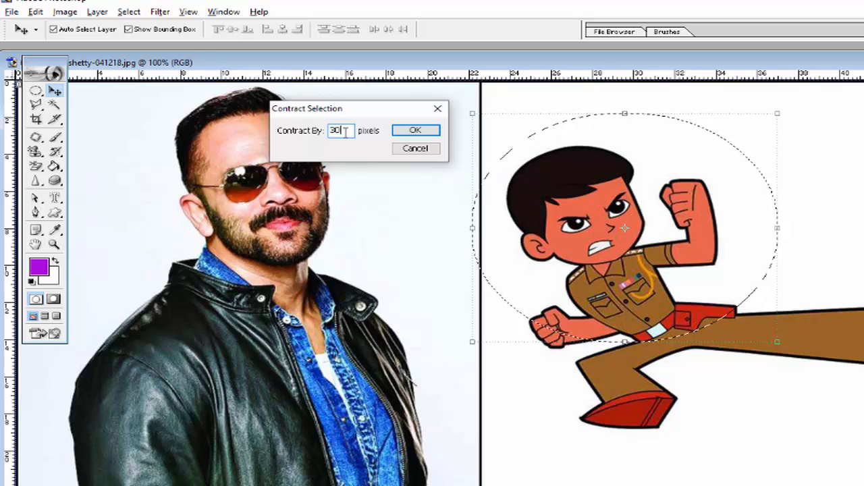
click(402, 131)
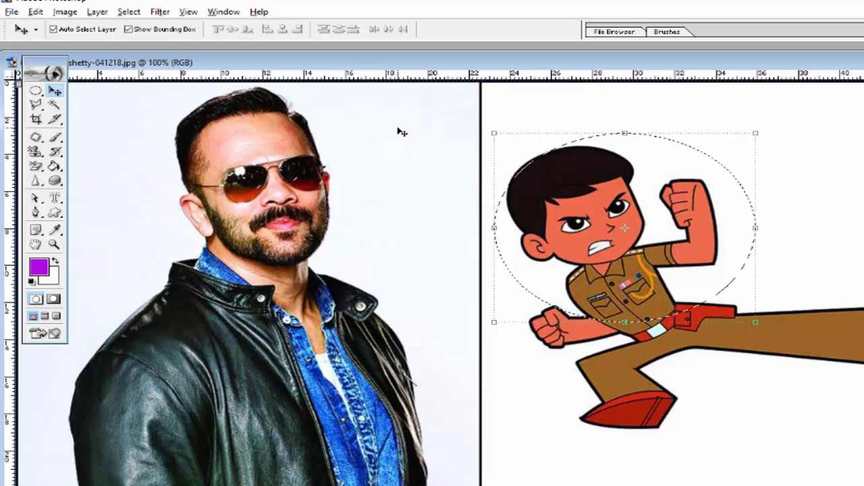
click(128, 12)
mouse_move(167, 122)
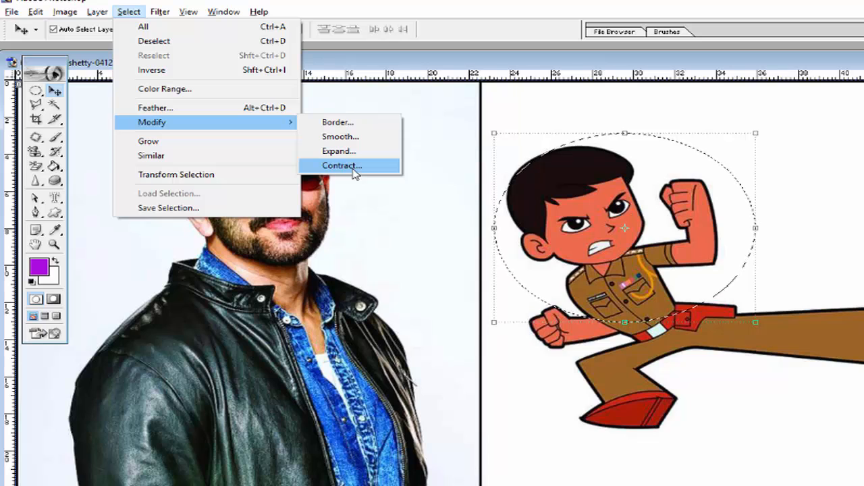
click(506, 197)
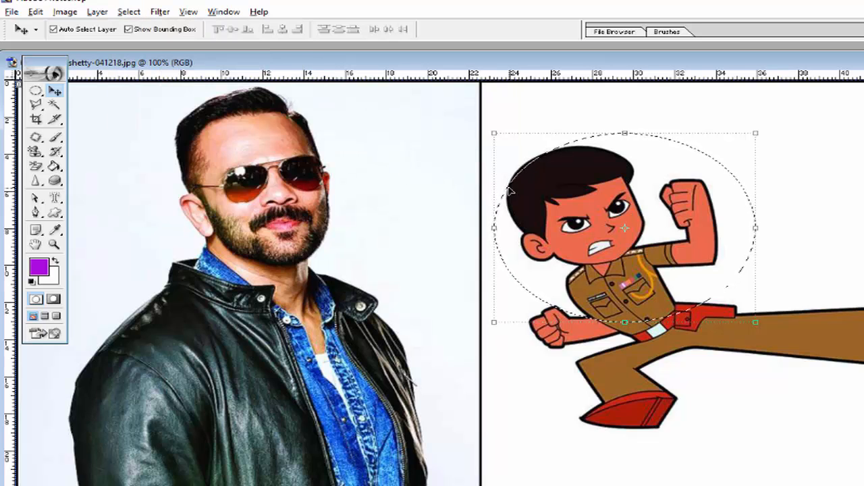
drag(677, 64, 863, 315)
drag(753, 316, 537, 76)
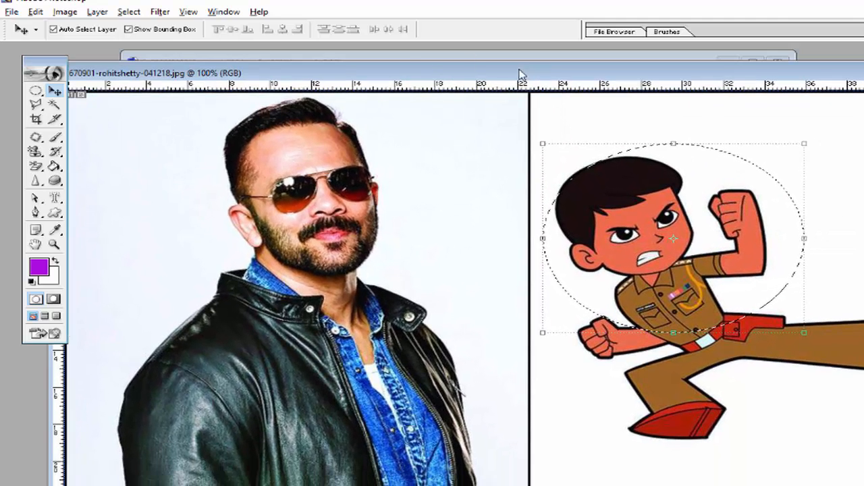
Deselect the ellipse around the cartoon boy and close 670901-rohitshetty-041218.jpg
click(128, 12)
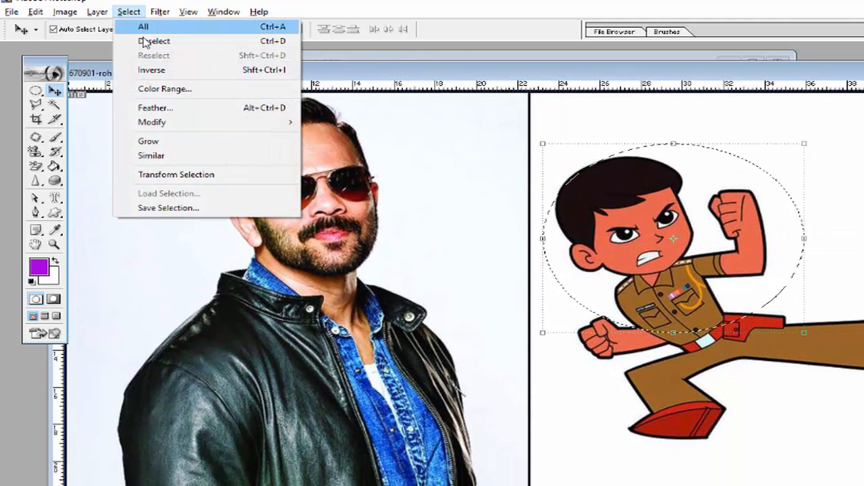
click(142, 40)
drag(393, 72, 268, 85)
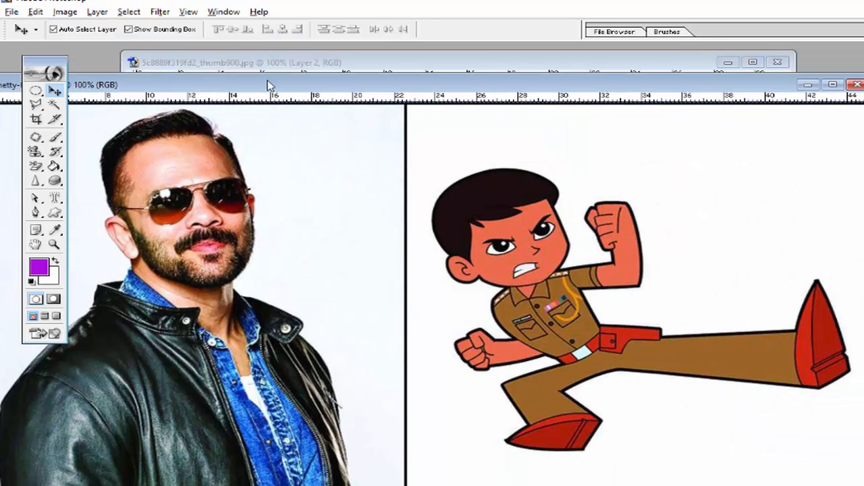
click(857, 84)
click(530, 224)
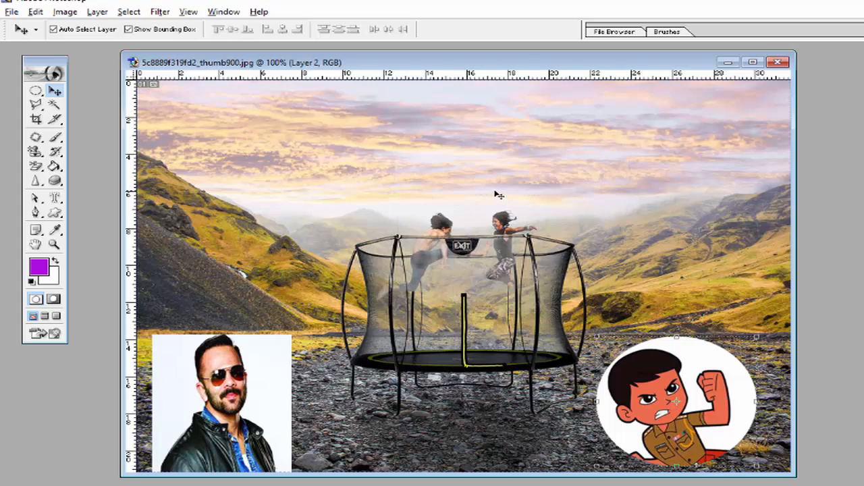
Open asgard_background_for_photoshop_by_itsharman_dcmvsbd-pre.jpg, discarding its embedded colour profile, and place its window beside the toolbox
click(38, 94)
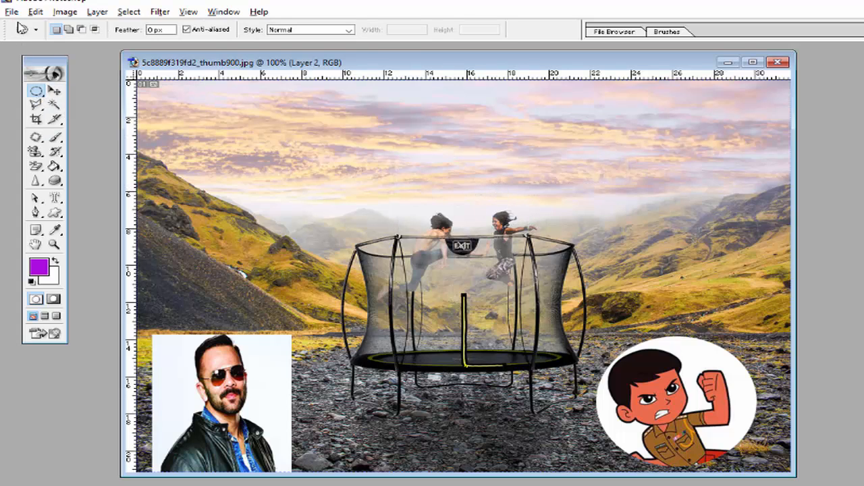
click(11, 11)
click(25, 41)
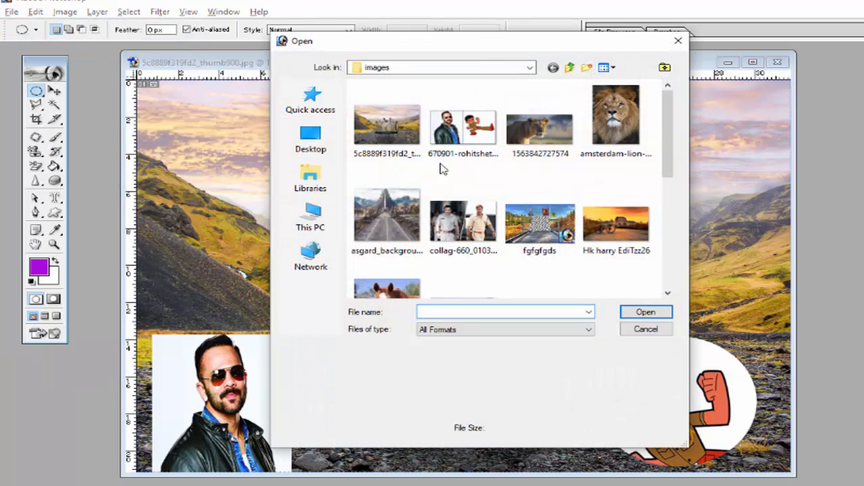
double_click(409, 231)
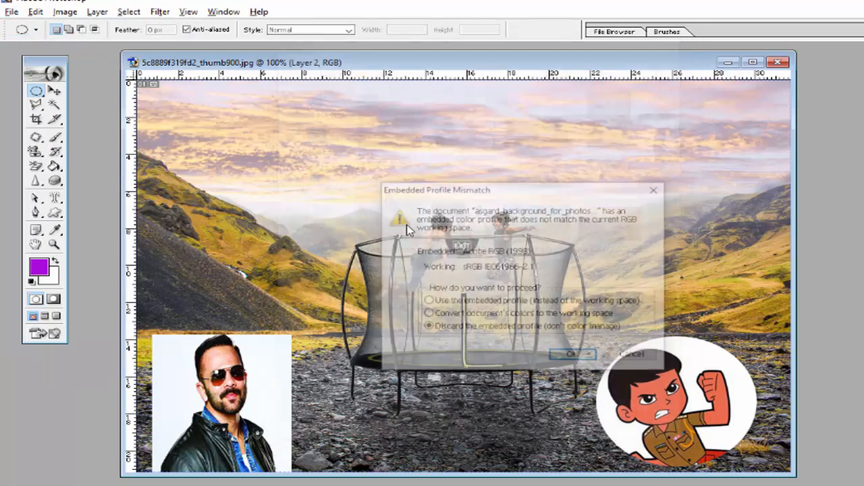
click(570, 358)
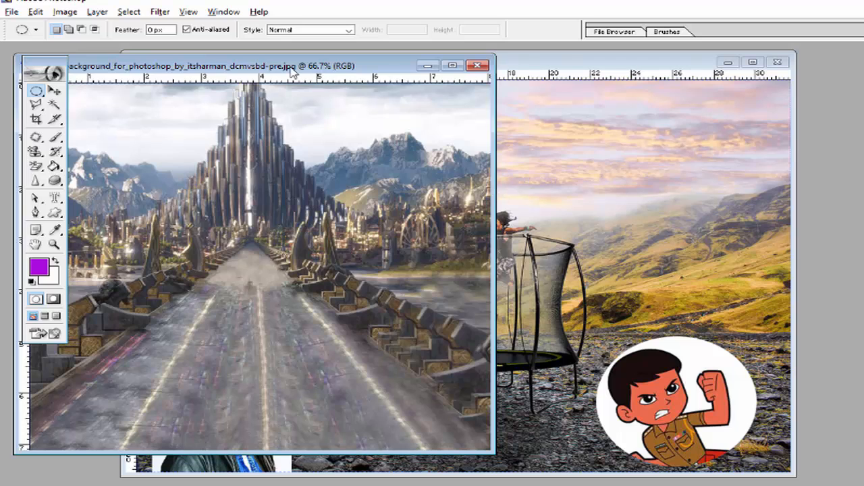
drag(290, 73, 620, 73)
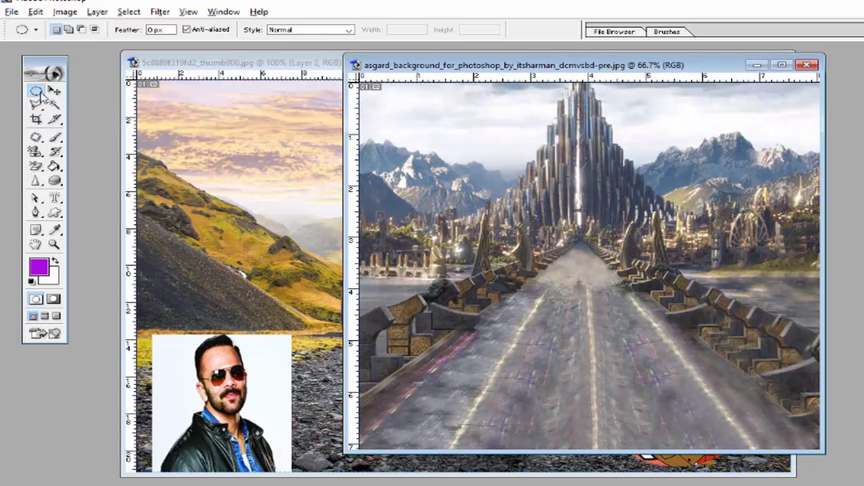
Select a single row of pixels across the city image at the far end of the bridge with the Single Row Marquee tool
drag(36, 90, 81, 121)
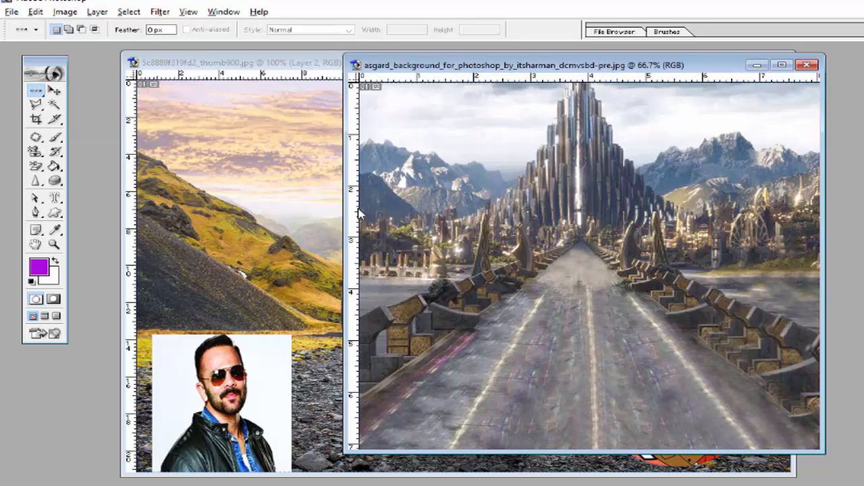
drag(360, 207, 402, 223)
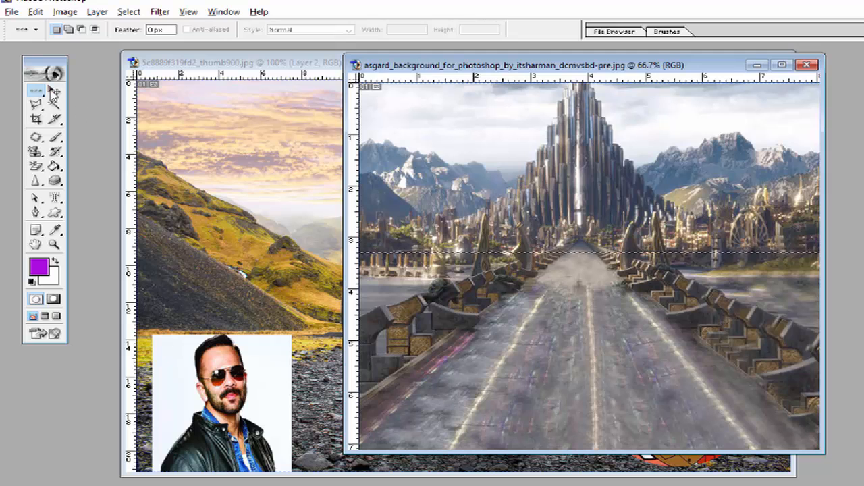
Try to stretch the selected pixel row upward over the city with Free Transform
click(55, 90)
drag(440, 68, 588, 76)
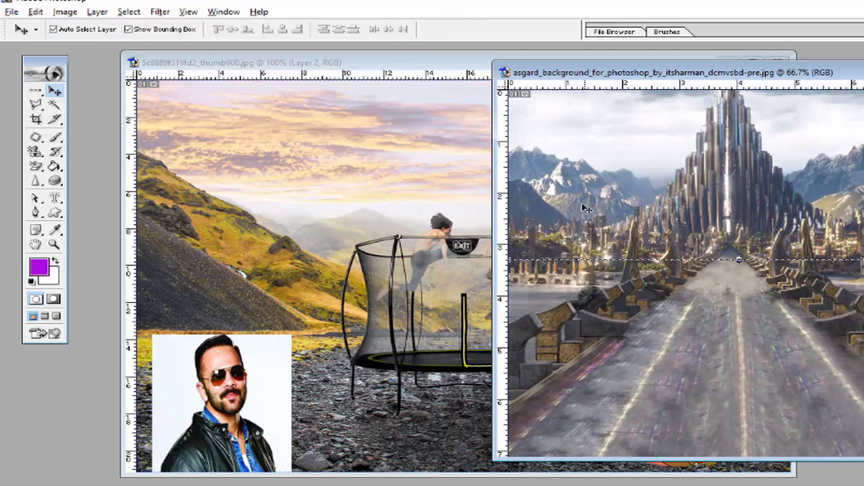
key(ctrl+t)
drag(739, 259, 739, 191)
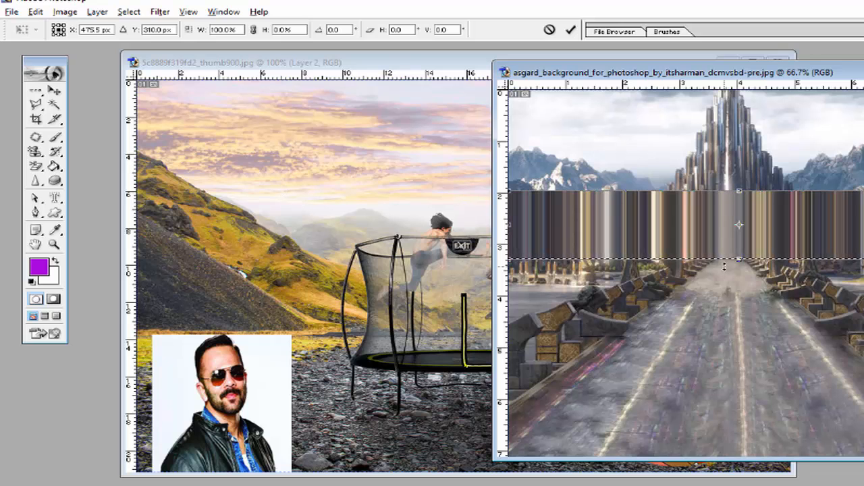
Undo the stretch of the pixel row and leave Free Transform
key(ctrl+z)
drag(727, 72, 426, 72)
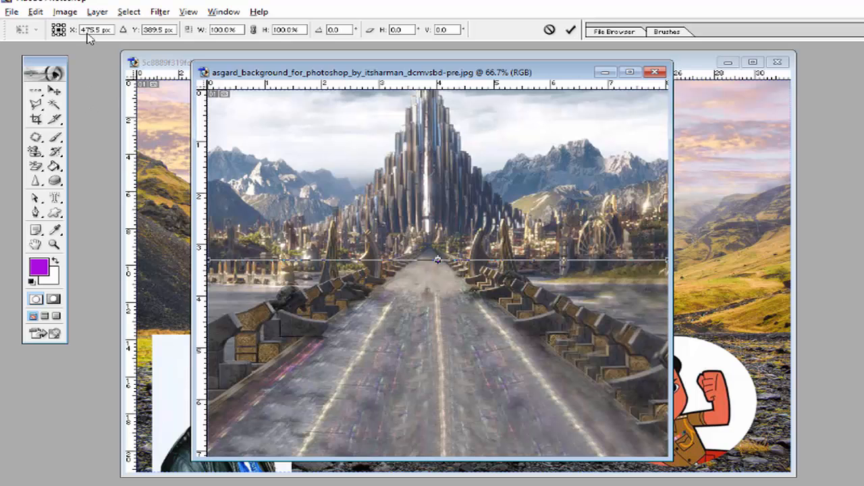
click(36, 12)
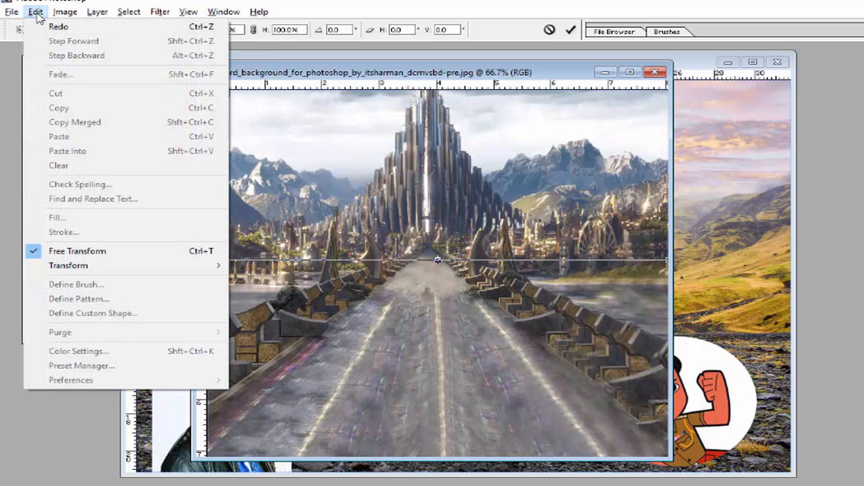
click(36, 12)
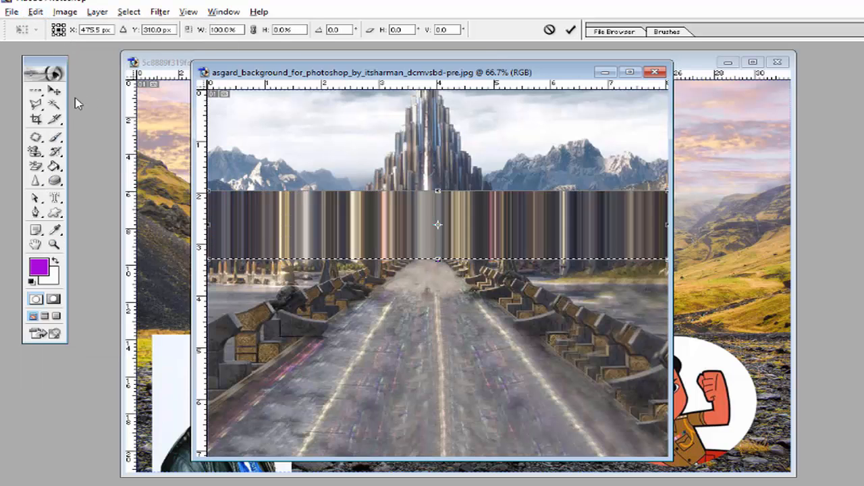
click(36, 12)
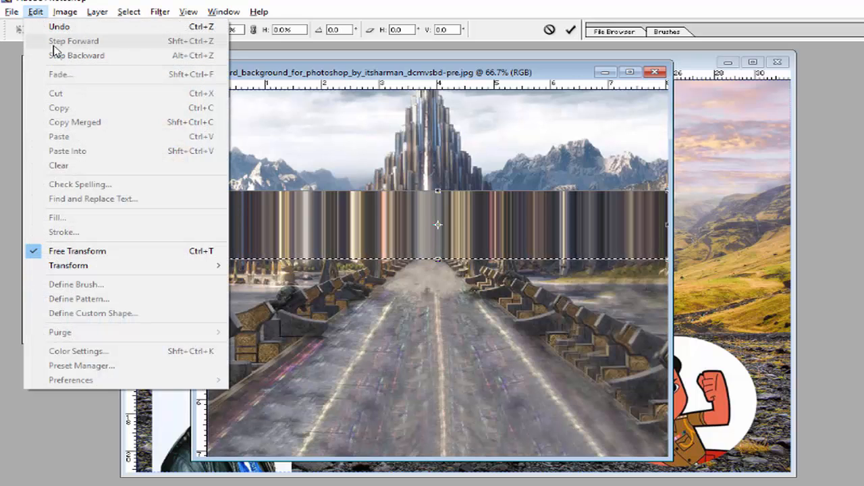
click(115, 29)
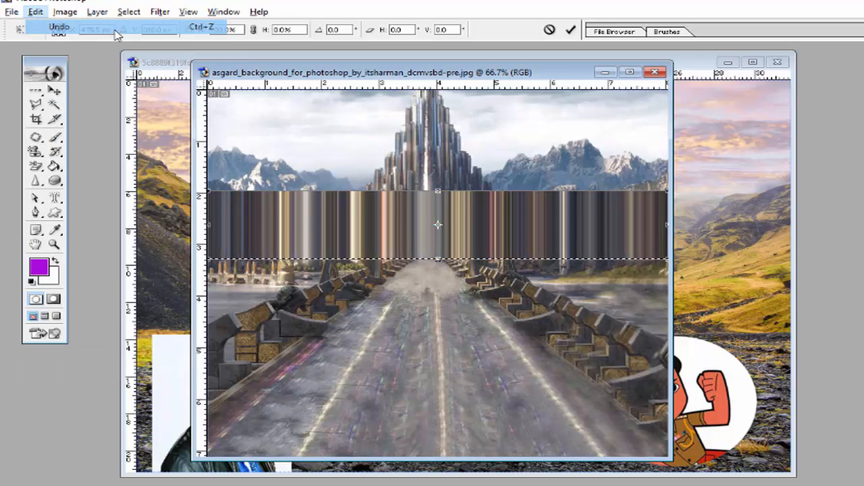
click(55, 91)
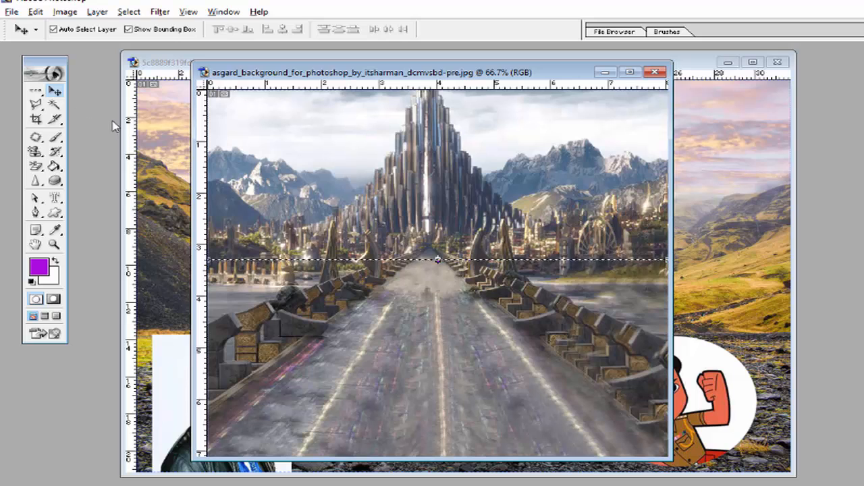
Copy the selected pixel row and paste it into 5c8889f319fd2_thumb900.jpg
click(36, 12)
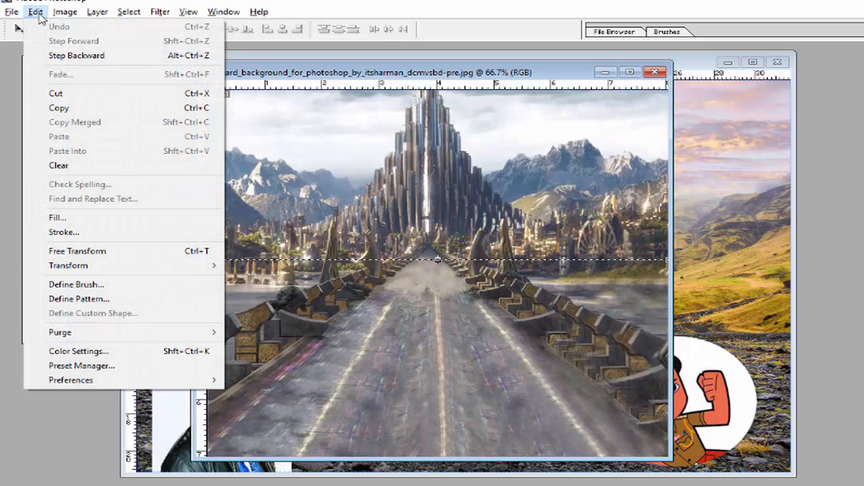
click(58, 108)
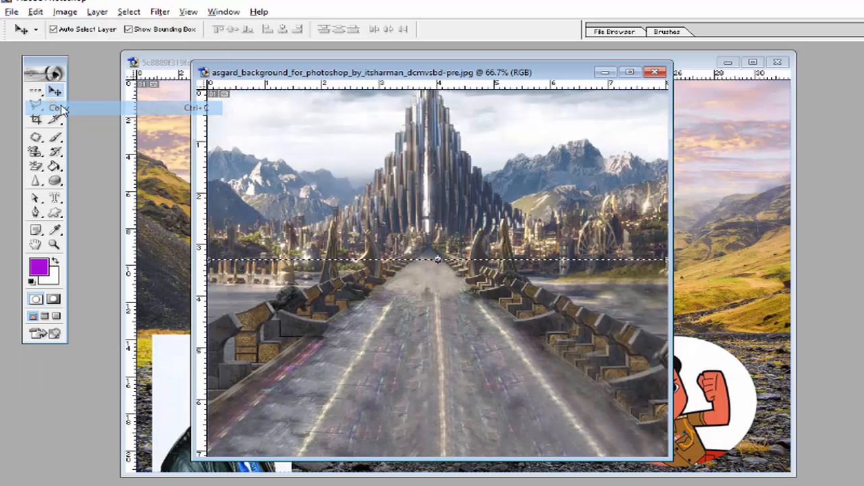
click(163, 73)
click(36, 13)
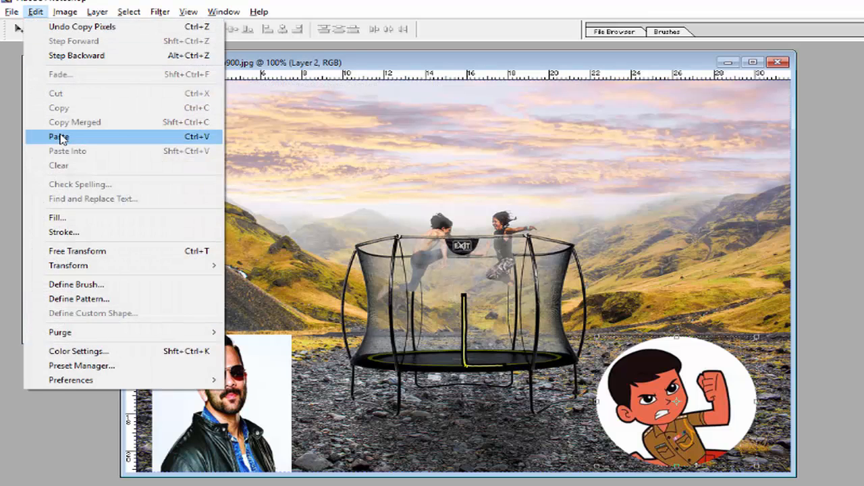
click(59, 136)
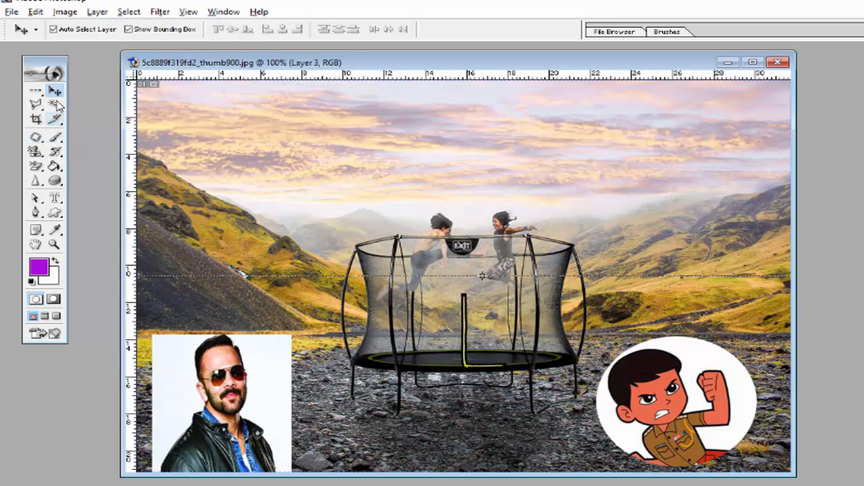
Stretch the pasted pixel row slightly taller with Free Transform and apply the transformation
key(ctrl+t)
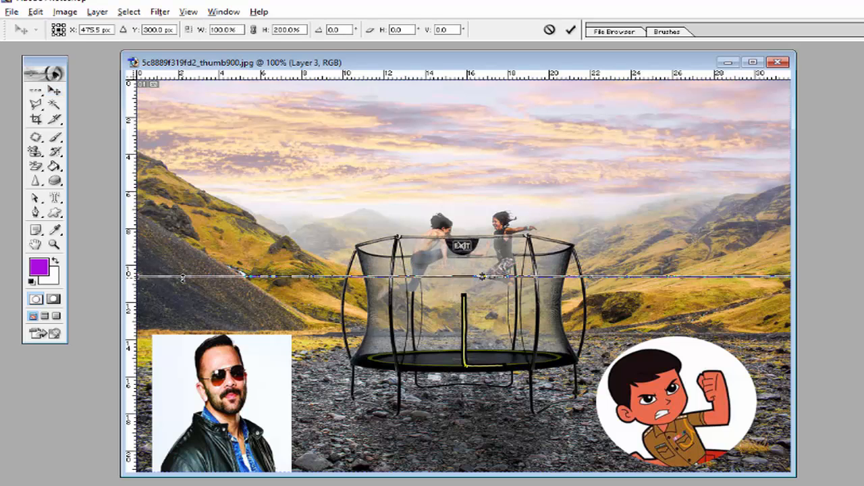
mouse_move(182, 276)
mouse_down()
mouse_move(190, 230)
mouse_move(192, 274)
mouse_up()
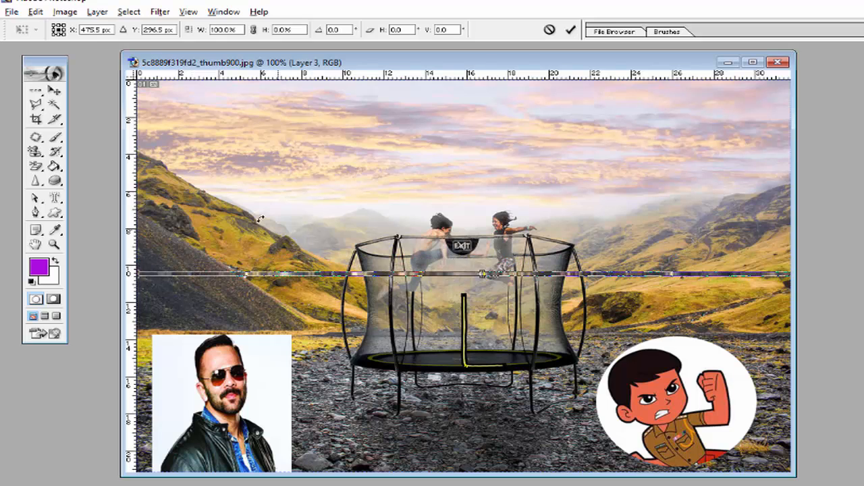
click(54, 90)
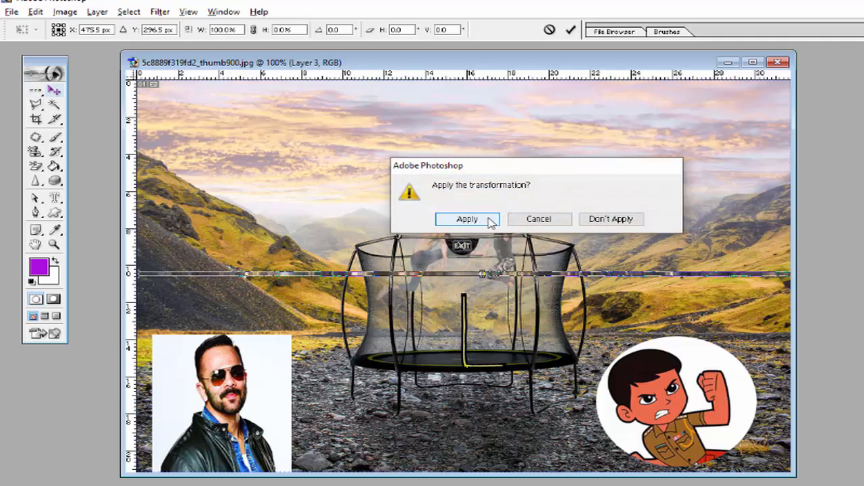
click(467, 219)
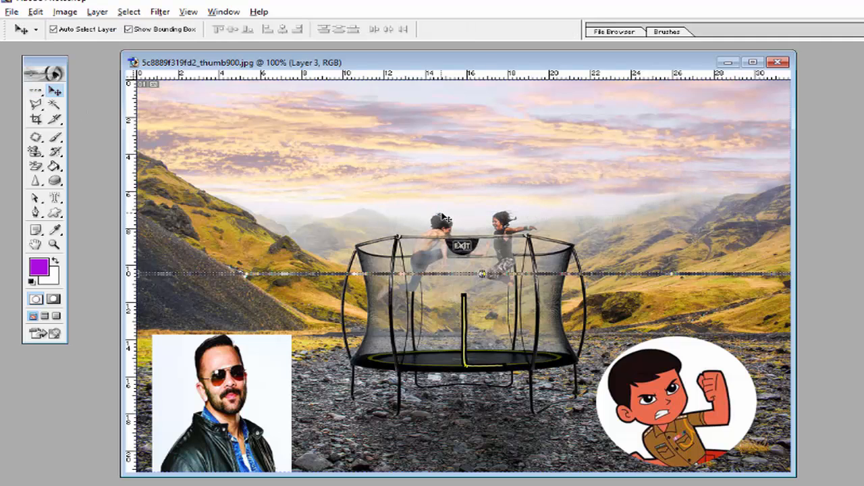
Return to the Asgard background image and deselect the pixel row
drag(254, 62, 268, 160)
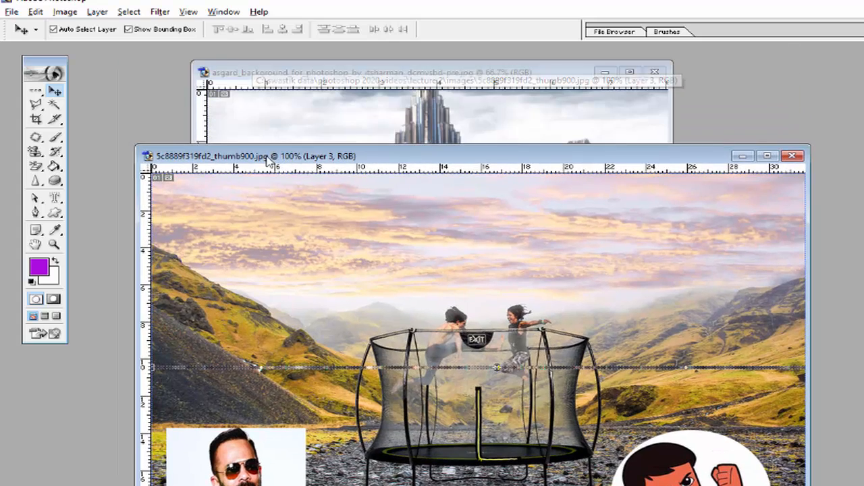
click(299, 110)
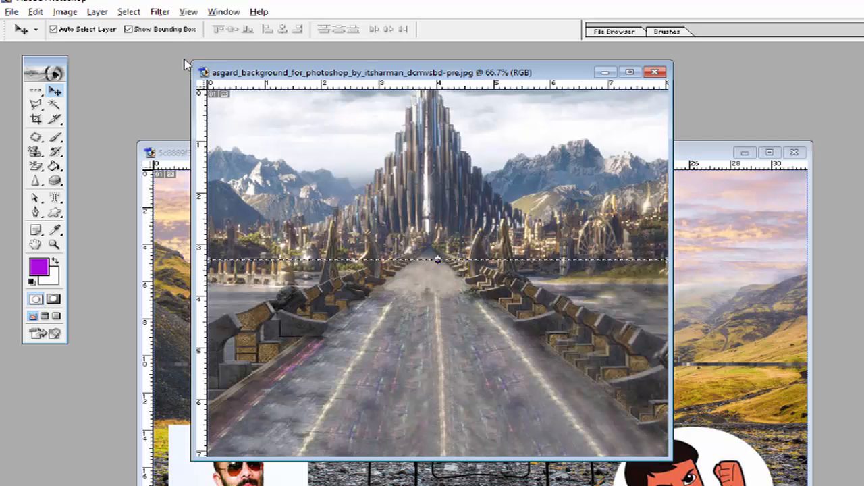
click(122, 13)
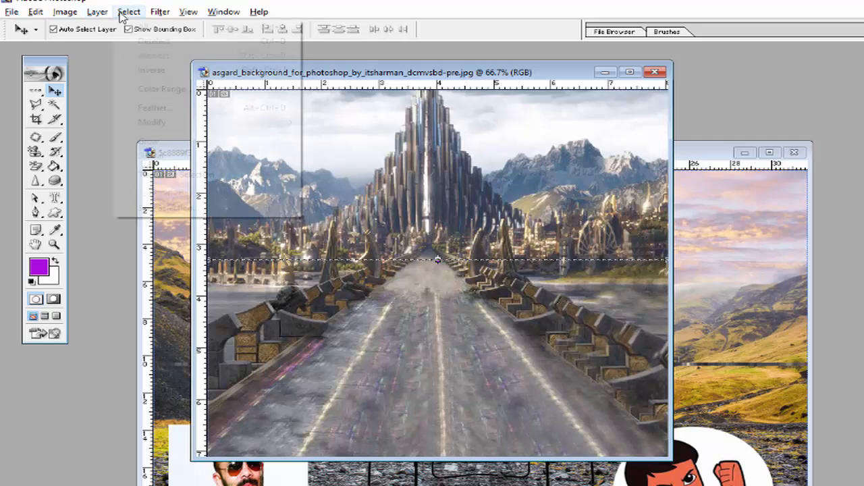
click(139, 40)
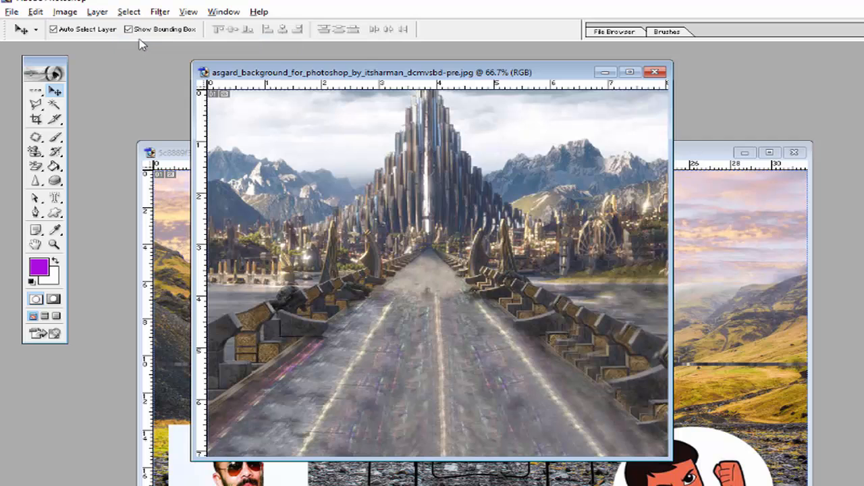
Select a single column of pixels through the left side of the central tower with the Single Column Marquee tool
click(36, 15)
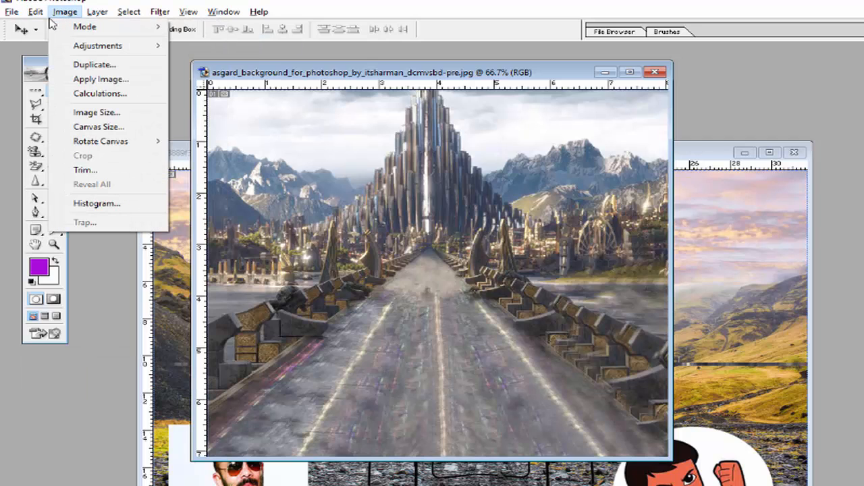
click(41, 98)
click(38, 92)
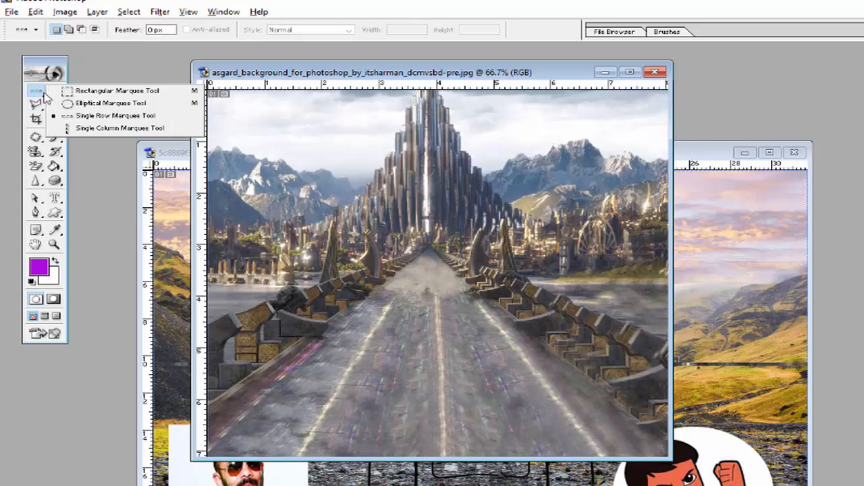
click(119, 127)
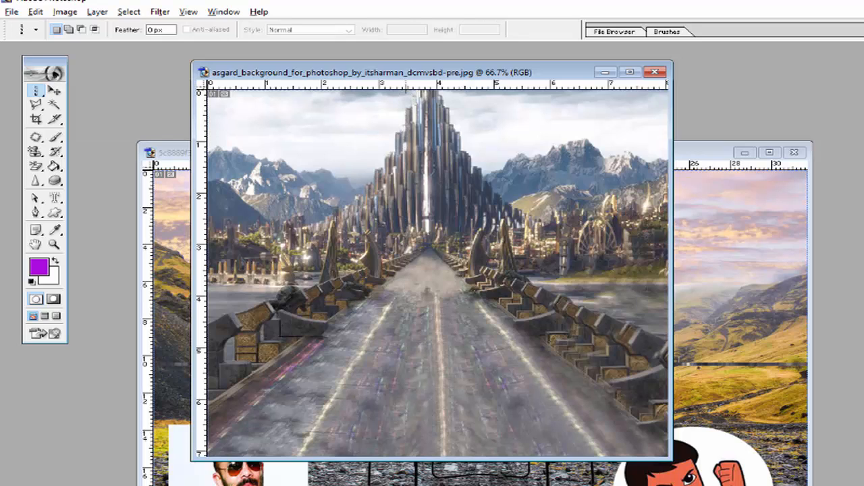
click(411, 97)
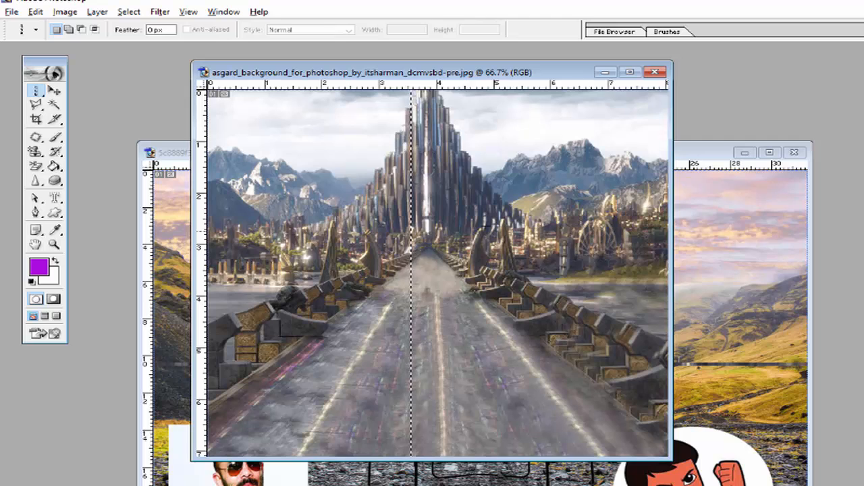
Copy the selected pixel column and paste it into 5c8889f319fd2_thumb900.jpg
click(35, 11)
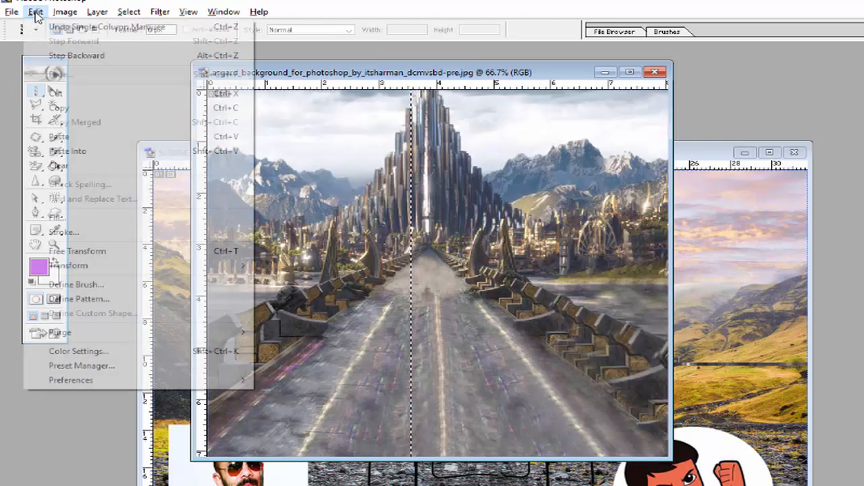
click(54, 110)
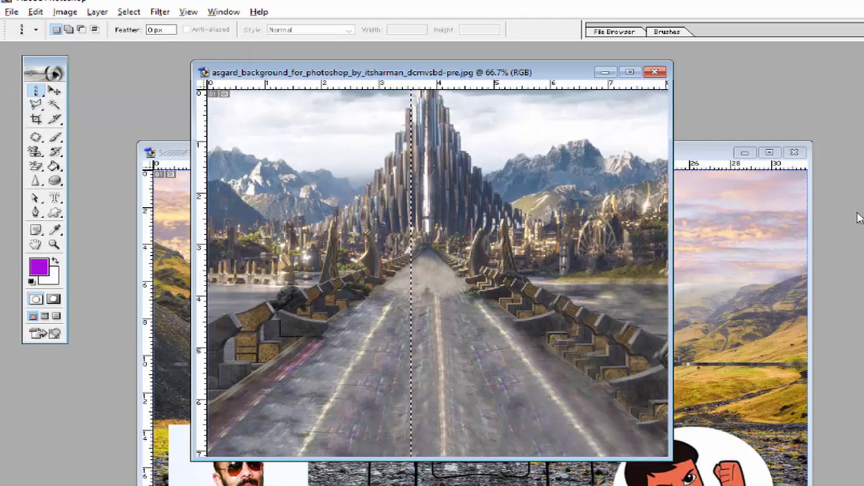
click(768, 223)
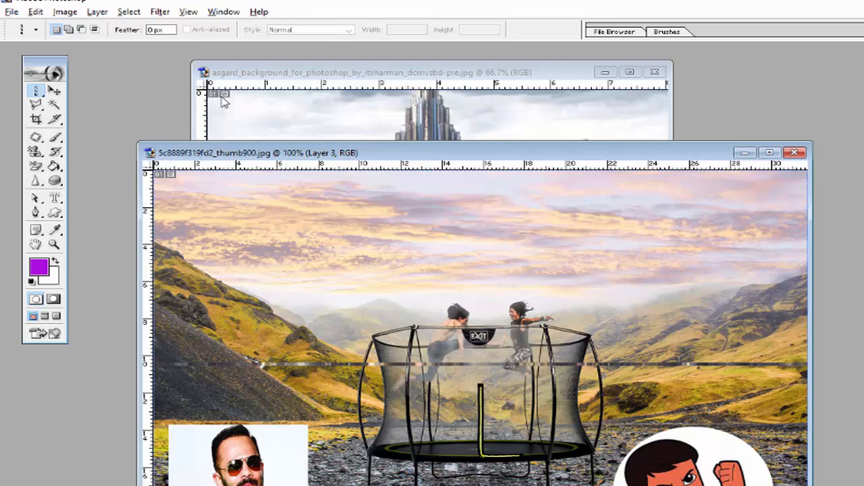
click(35, 12)
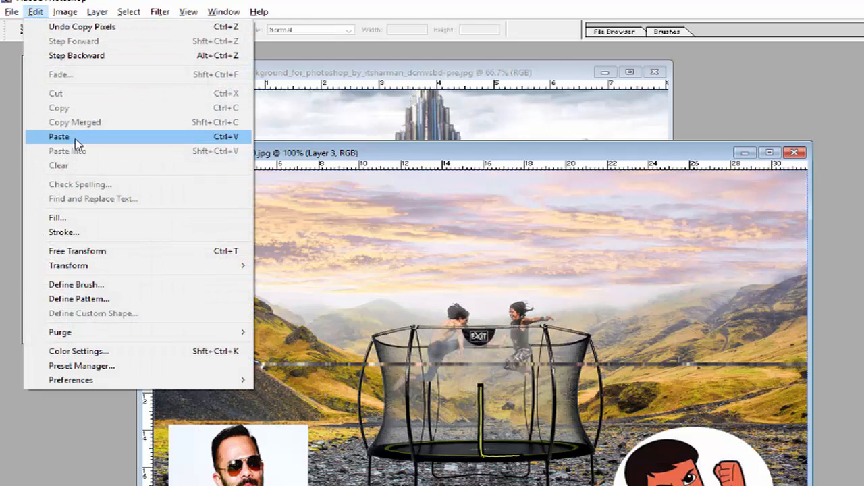
click(75, 137)
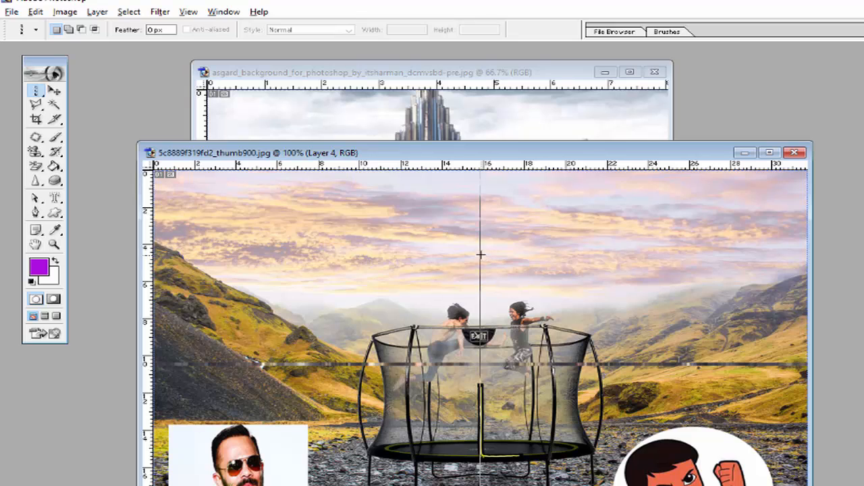
Widen the pasted pixel column slightly with Free Transform and apply the transformation
click(54, 91)
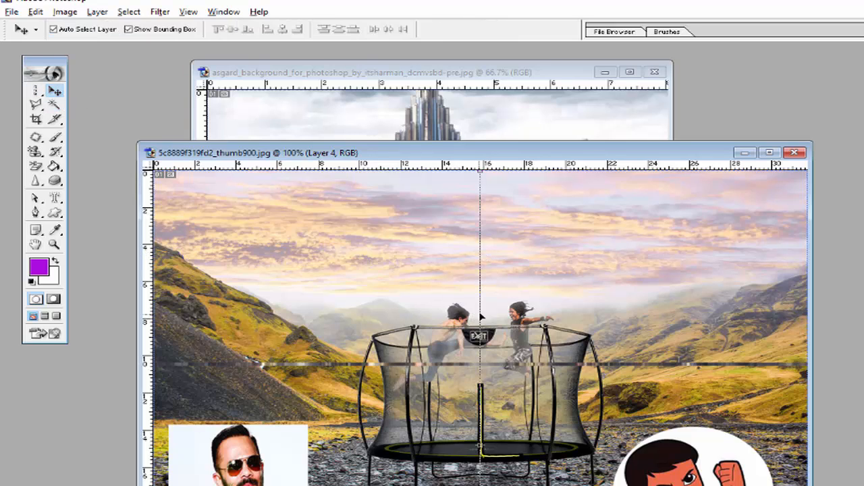
key(ctrl+t)
mouse_move(480, 313)
mouse_down()
mouse_move(552, 313)
mouse_move(457, 309)
mouse_move(483, 304)
mouse_up()
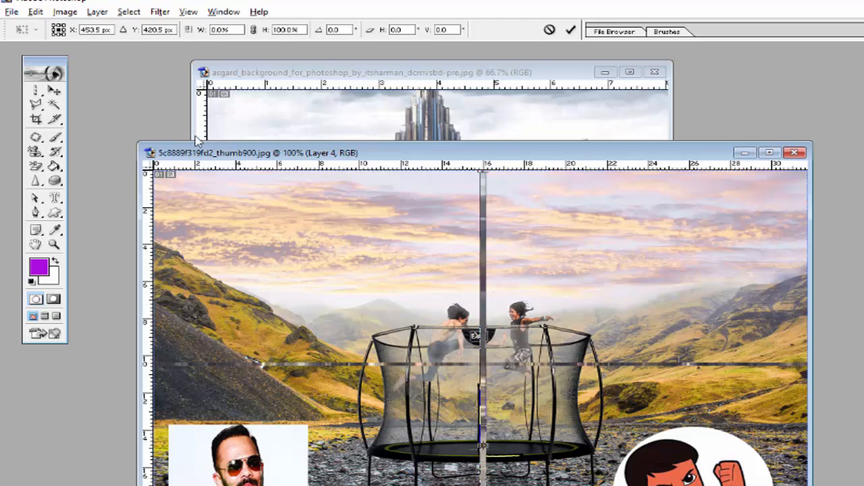
click(54, 90)
click(456, 220)
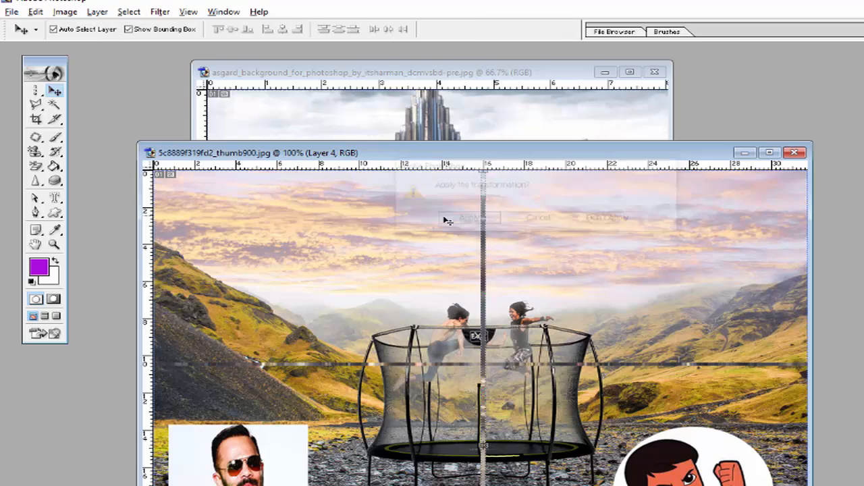
Open the family photo images680087 from the images folder and maximize its window
click(41, 91)
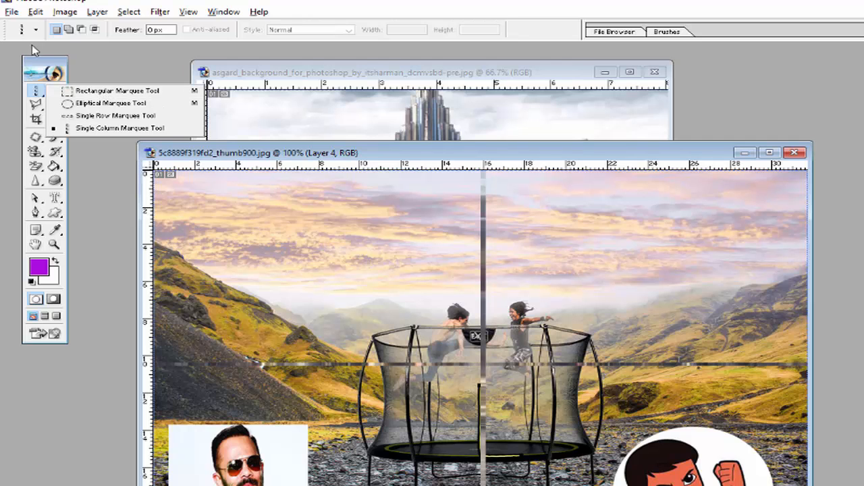
click(11, 12)
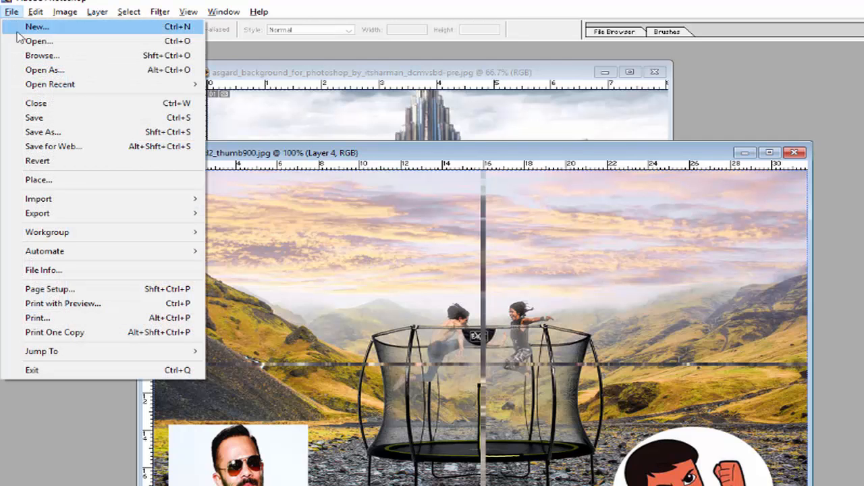
click(23, 41)
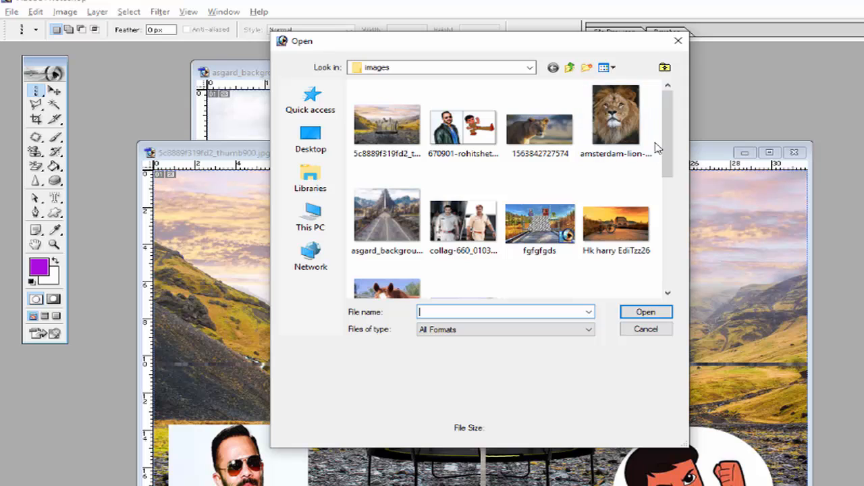
drag(669, 133, 655, 189)
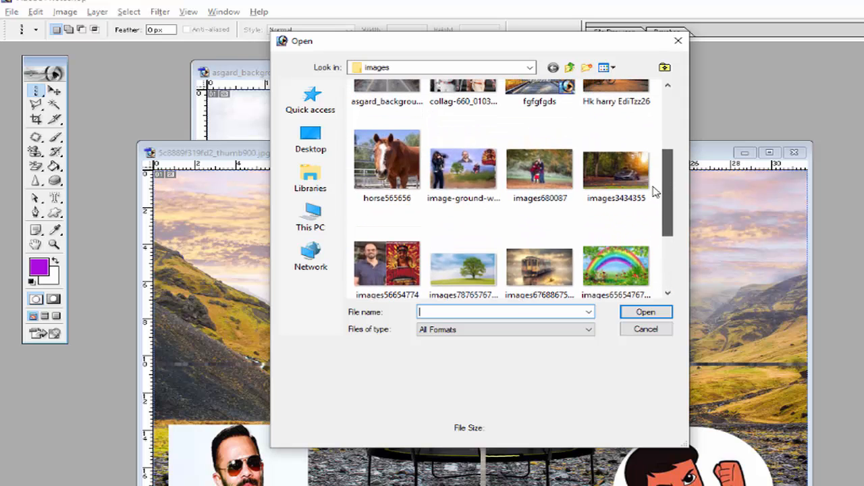
double_click(540, 168)
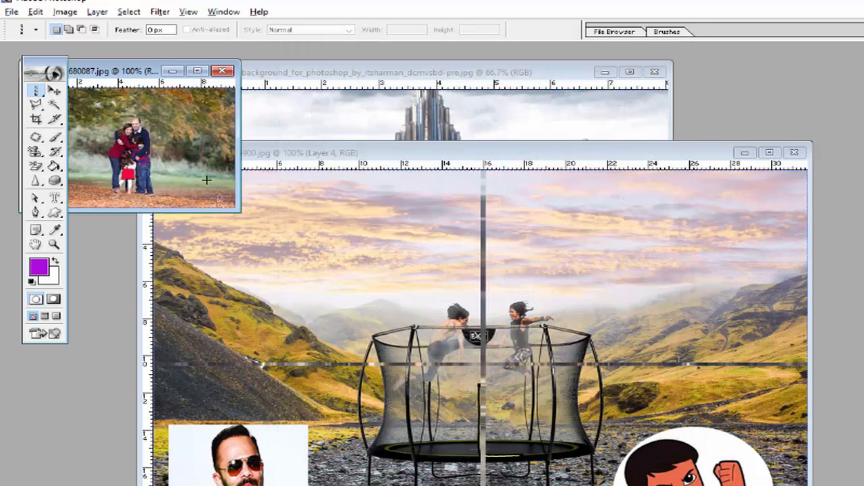
drag(238, 211, 368, 292)
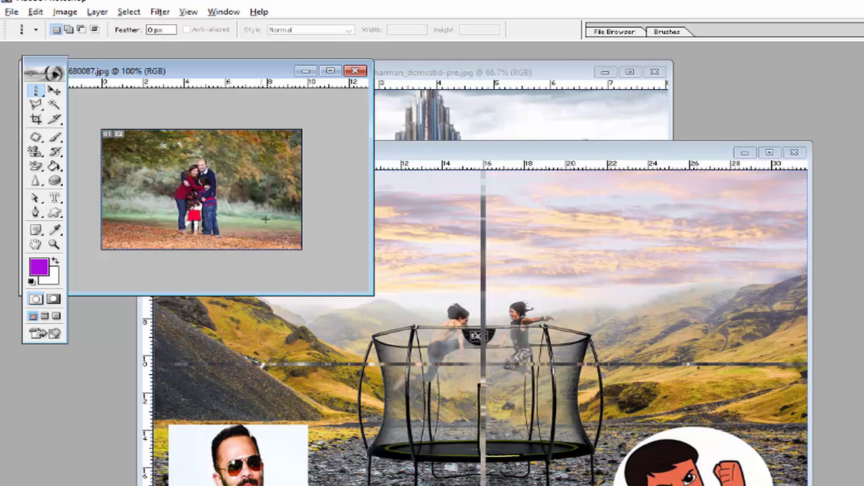
click(330, 71)
Trace a closed path around the family group with the Pen tool, starting and ending at the woman's shoe
scroll(491, 305, down, 1)
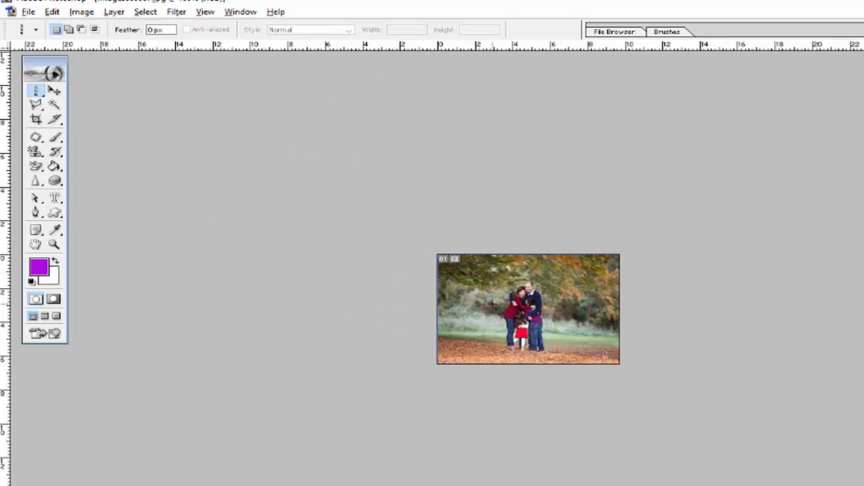
scroll(491, 301, up, 10)
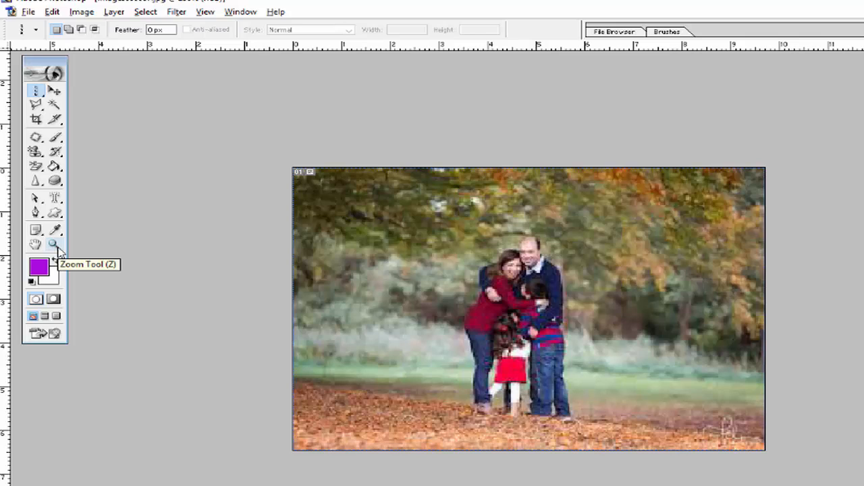
click(54, 245)
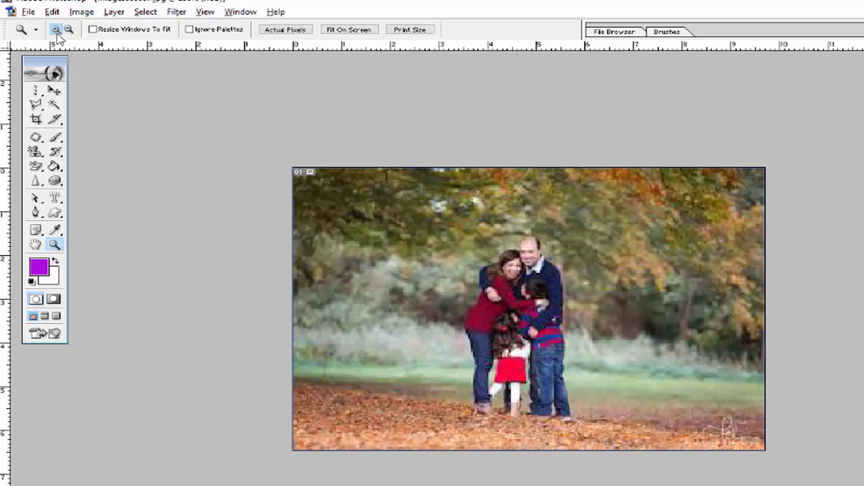
click(369, 224)
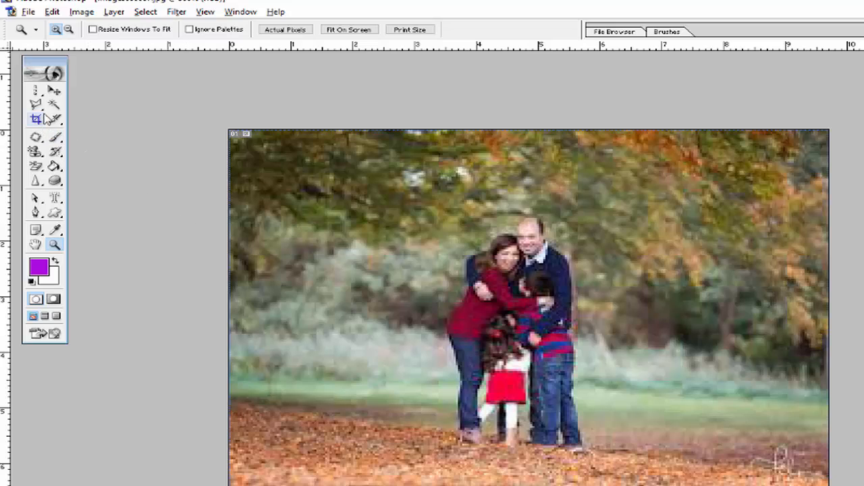
click(35, 89)
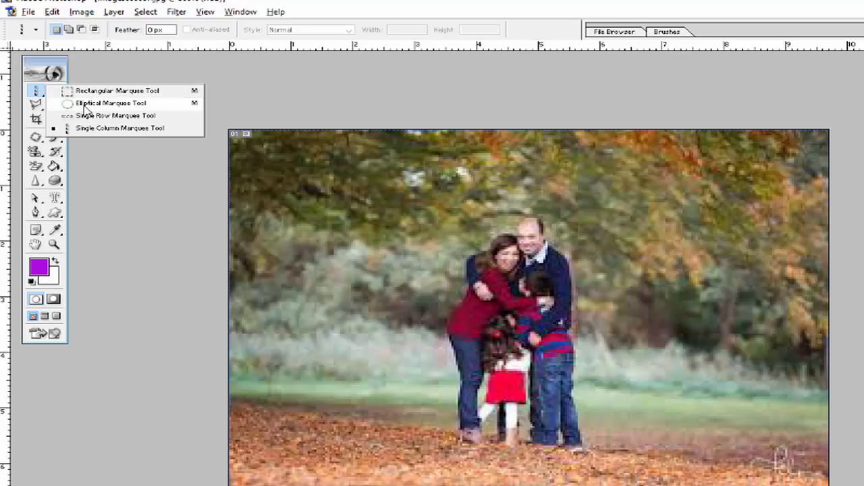
click(38, 212)
drag(40, 213, 76, 214)
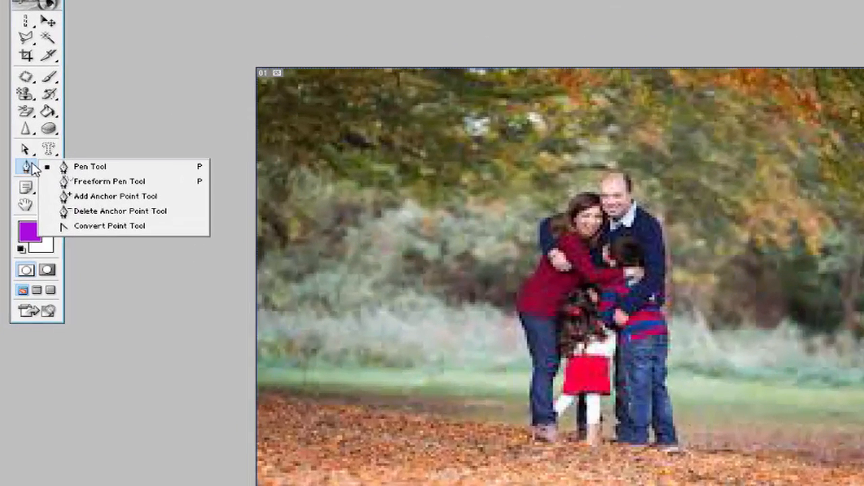
drag(76, 160, 74, 160)
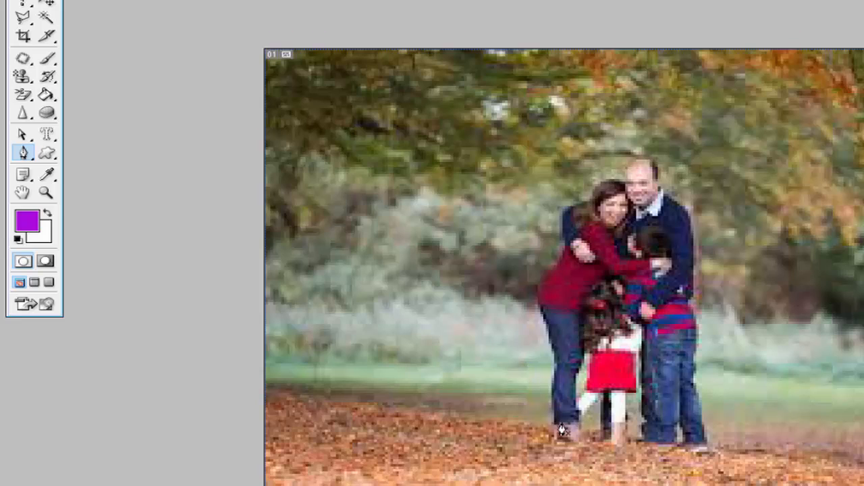
mouse_move(548, 402)
mouse_down()
mouse_move(555, 364)
mouse_move(534, 295)
mouse_move(568, 249)
mouse_move(566, 217)
mouse_up()
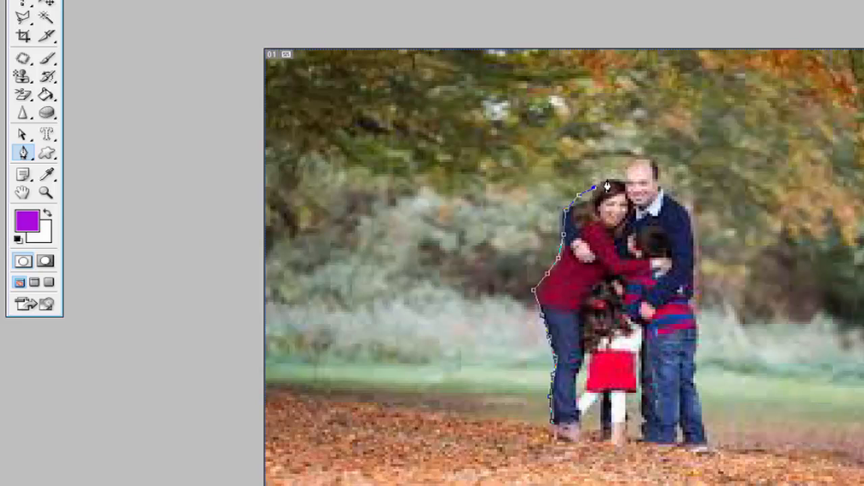
mouse_move(629, 167)
mouse_down()
mouse_move(648, 159)
mouse_move(658, 167)
mouse_up()
mouse_move(670, 196)
mouse_down()
mouse_move(695, 228)
mouse_move(700, 338)
mouse_up()
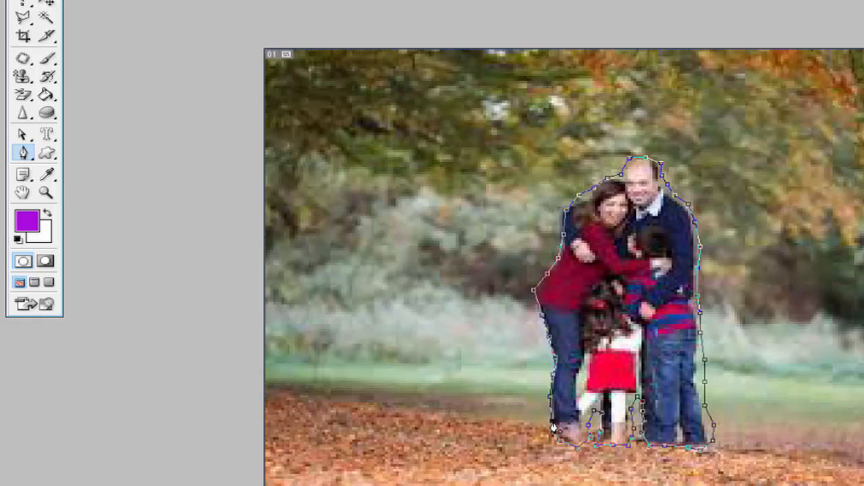
click(553, 426)
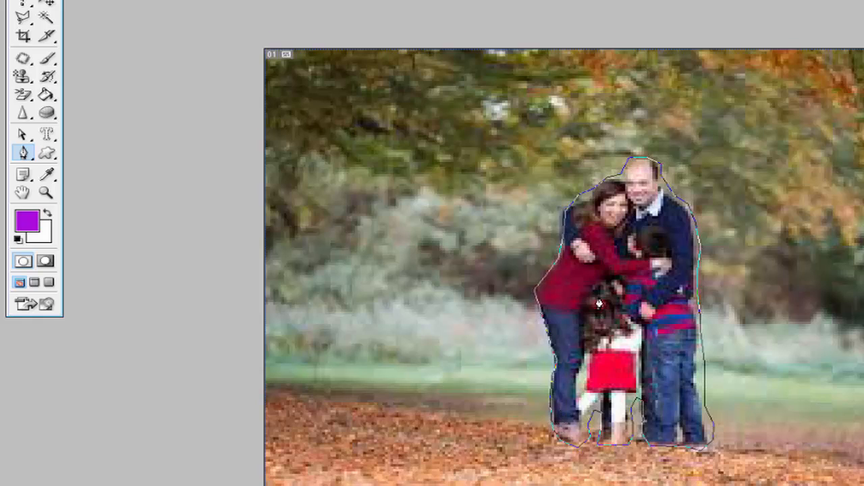
Convert the path around the family into a new anti-aliased selection with a feather radius of 3 pixels
right_click(612, 268)
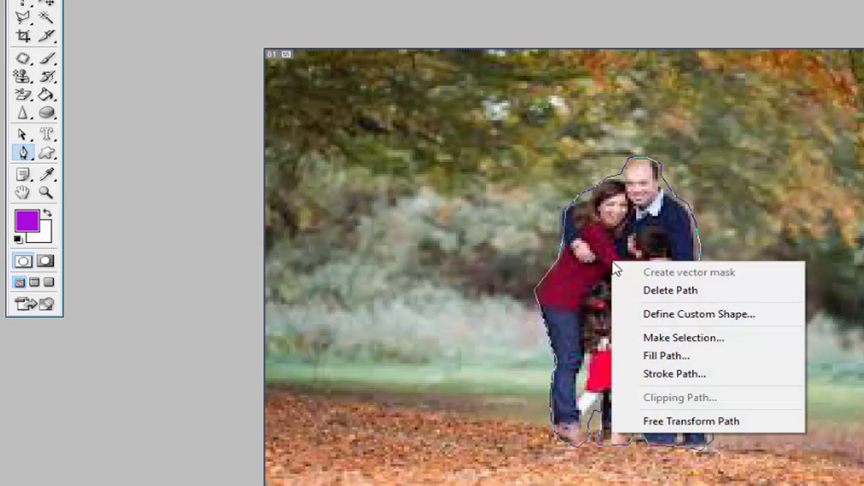
click(650, 337)
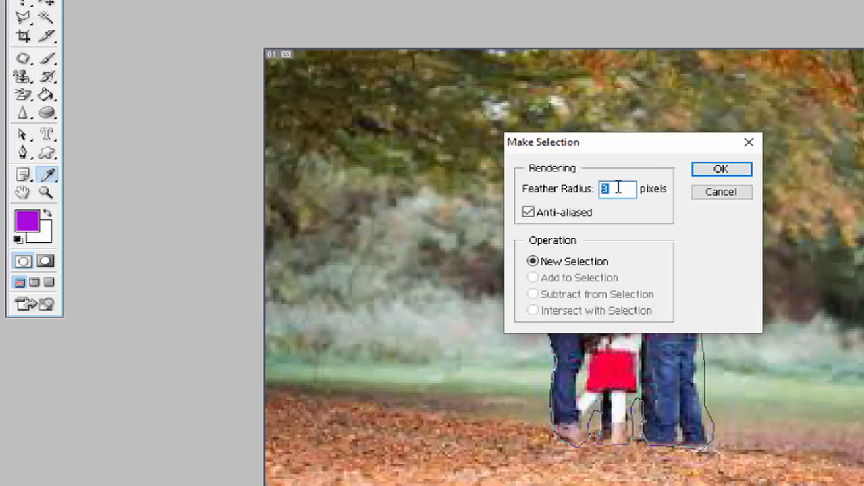
click(726, 170)
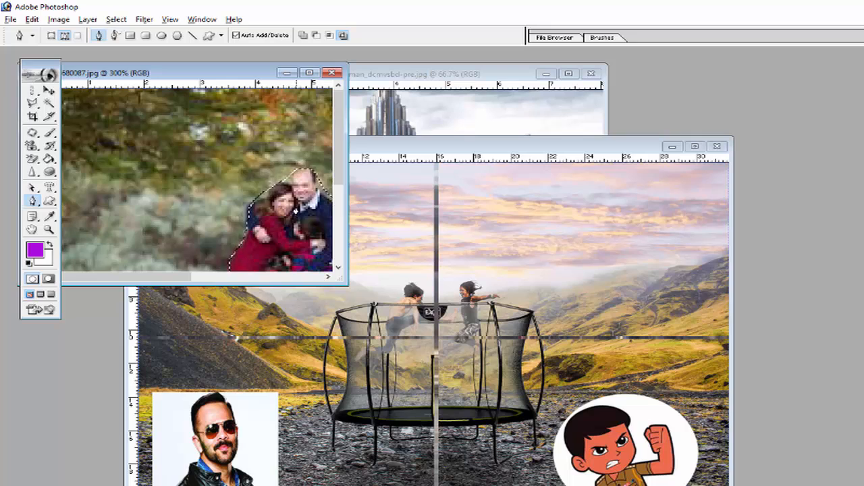
Place the selected family above the dark hillside in 5c8889f319fd2_thumb900.jpg and scale it to about 170% width and 151% height
click(50, 92)
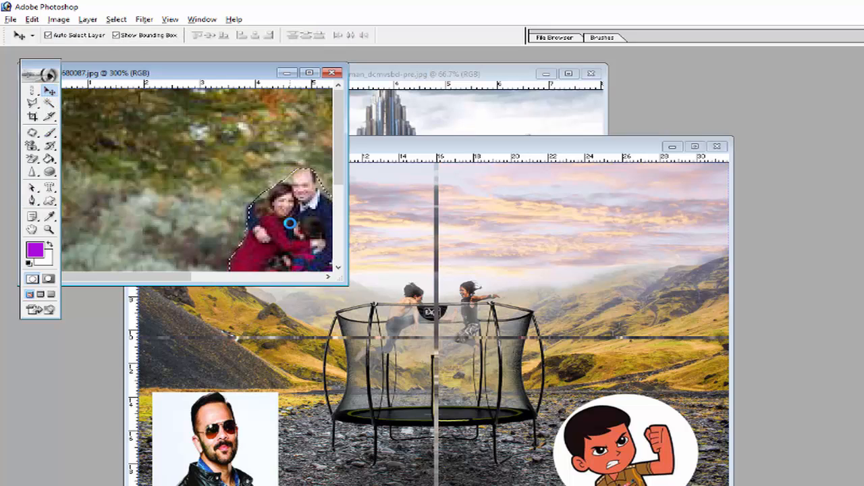
drag(283, 216, 611, 251)
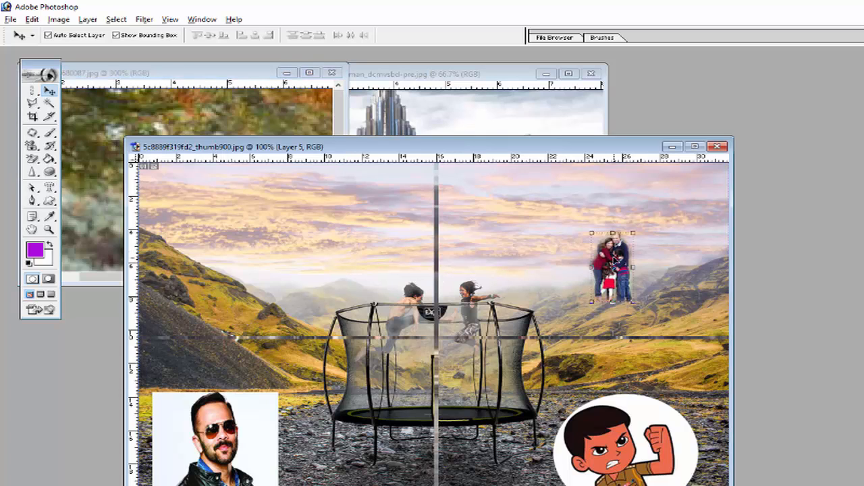
drag(615, 284, 246, 308)
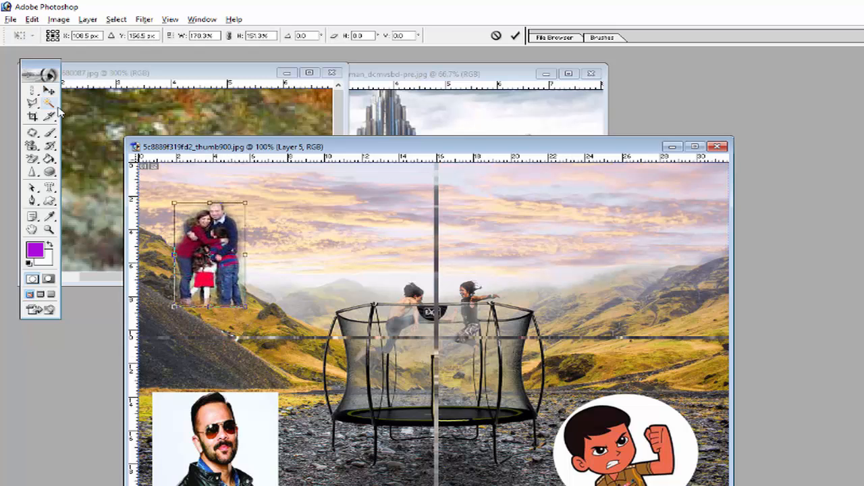
click(49, 90)
click(409, 209)
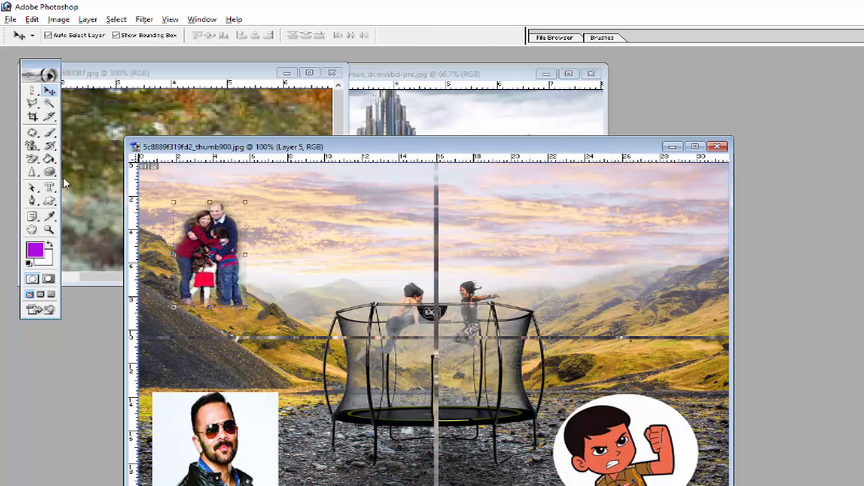
Activate the Pen tool and open collag-660_010319010912.jpg from the images folder, shifting its window slightly
click(33, 201)
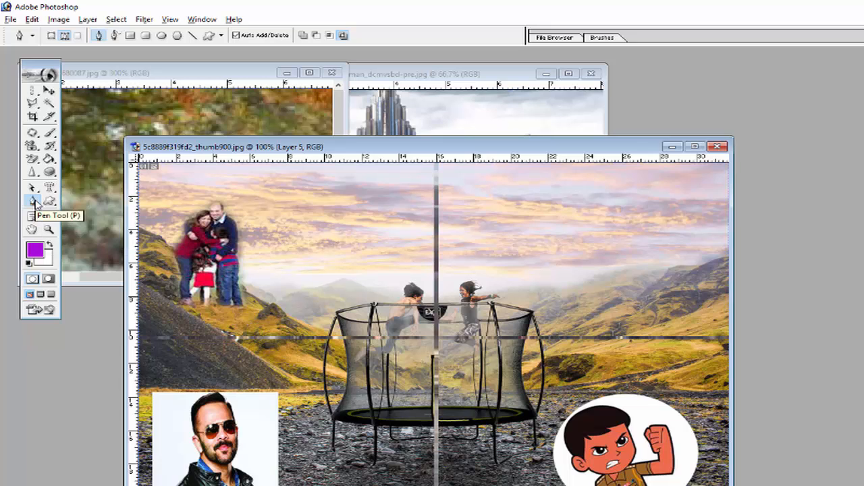
click(10, 19)
click(28, 45)
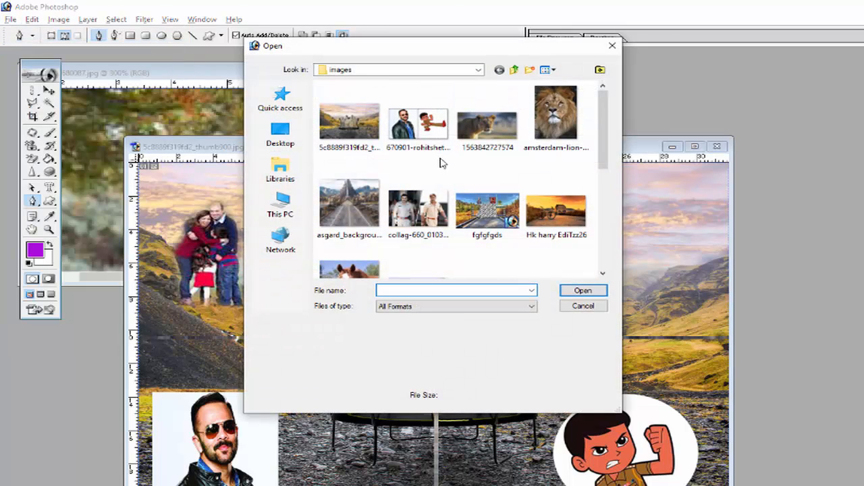
double_click(425, 211)
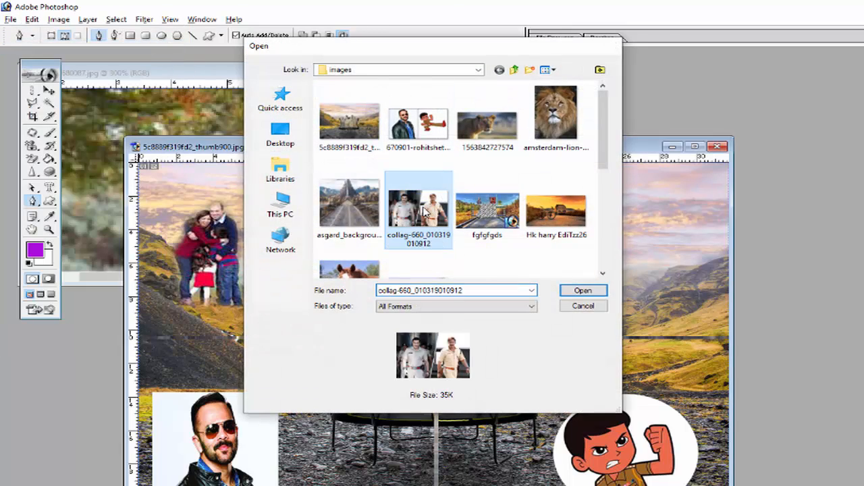
drag(216, 79, 220, 99)
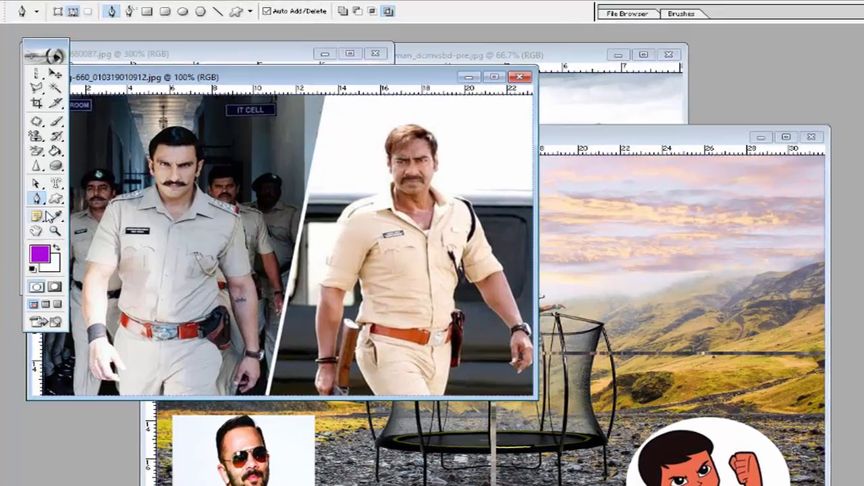
Trace a closed outline around the officer on the white-background side of collag-660_010319010912.jpg with the Freeform Pen tool
click(32, 200)
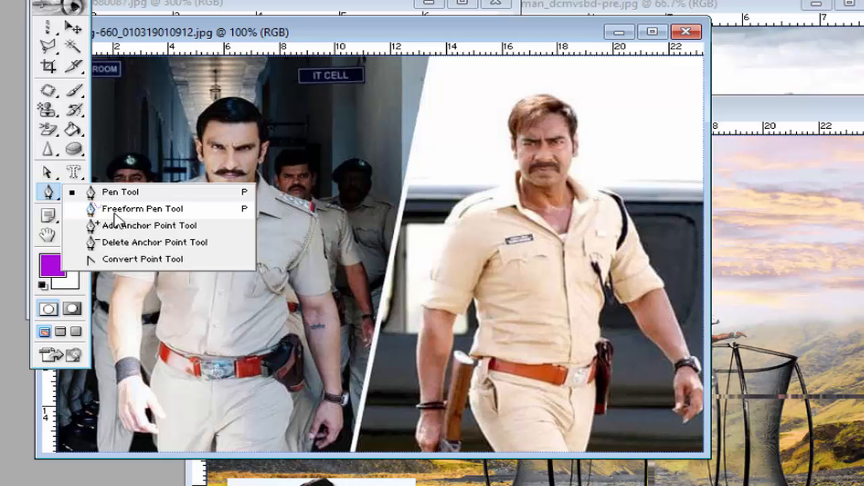
click(115, 215)
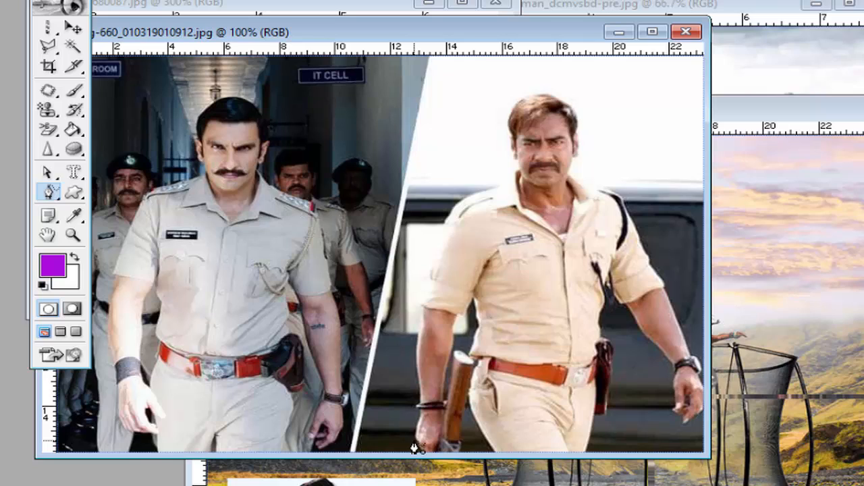
mouse_move(414, 449)
mouse_down()
mouse_move(420, 314)
mouse_move(438, 251)
mouse_move(467, 201)
mouse_move(506, 177)
mouse_move(514, 112)
mouse_move(530, 95)
mouse_move(552, 93)
mouse_move(579, 121)
mouse_move(580, 177)
mouse_move(637, 208)
mouse_move(705, 373)
mouse_move(699, 412)
mouse_move(679, 428)
mouse_move(673, 423)
mouse_move(672, 391)
mouse_move(655, 358)
mouse_move(608, 316)
mouse_move(614, 405)
mouse_move(595, 450)
mouse_move(493, 456)
mouse_move(471, 400)
mouse_move(481, 312)
mouse_move(465, 325)
mouse_move(456, 357)
mouse_move(452, 432)
mouse_move(431, 456)
mouse_move(416, 438)
mouse_up()
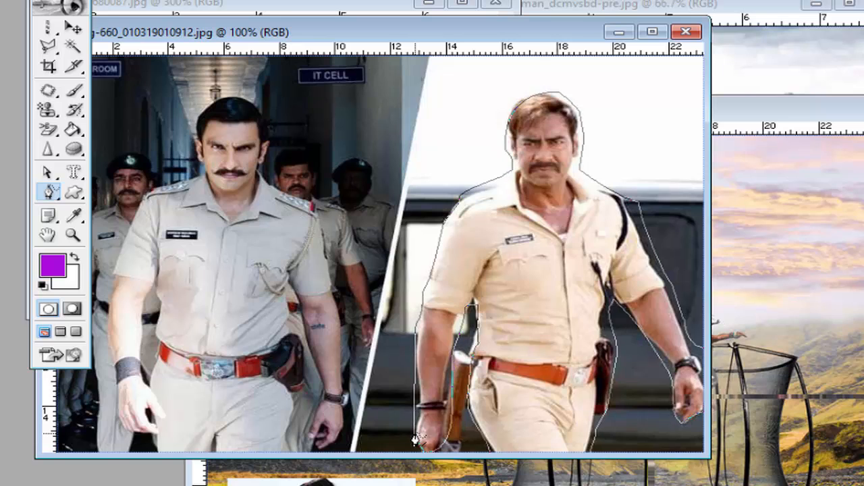
Convert the freeform path around the officer into a new anti-aliased selection with a feather radius of 5 pixels
right_click(507, 236)
click(553, 317)
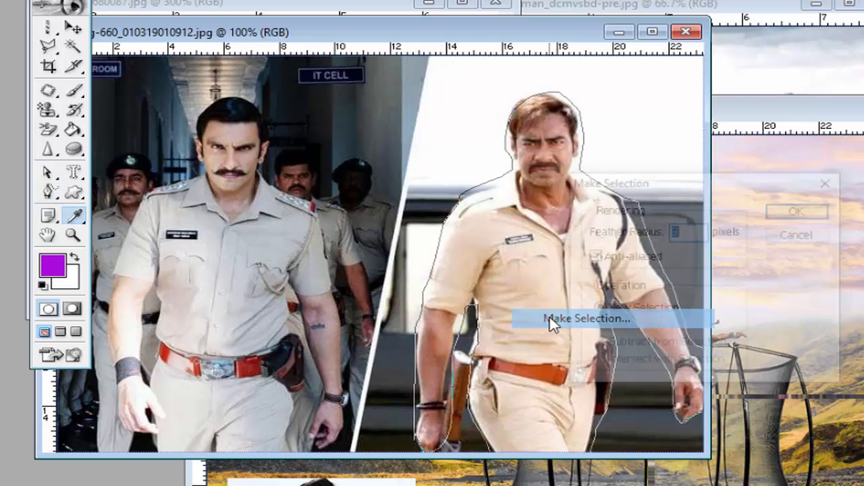
click(688, 232)
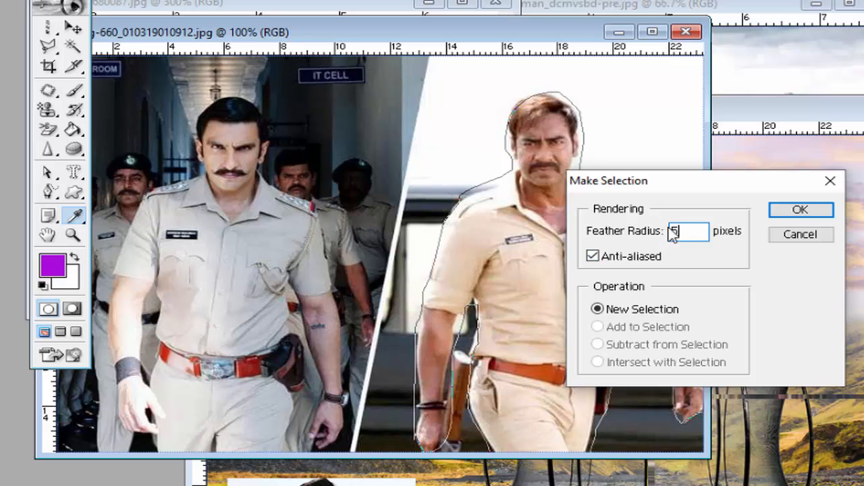
text(5)
click(776, 211)
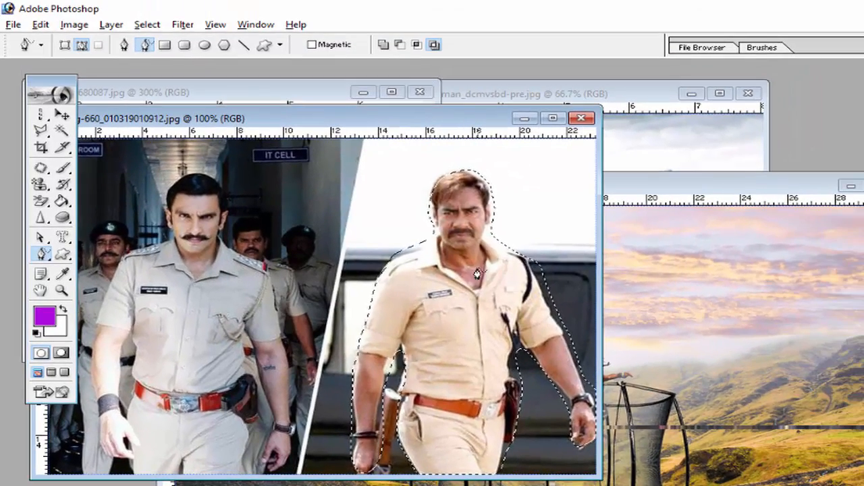
click(153, 27)
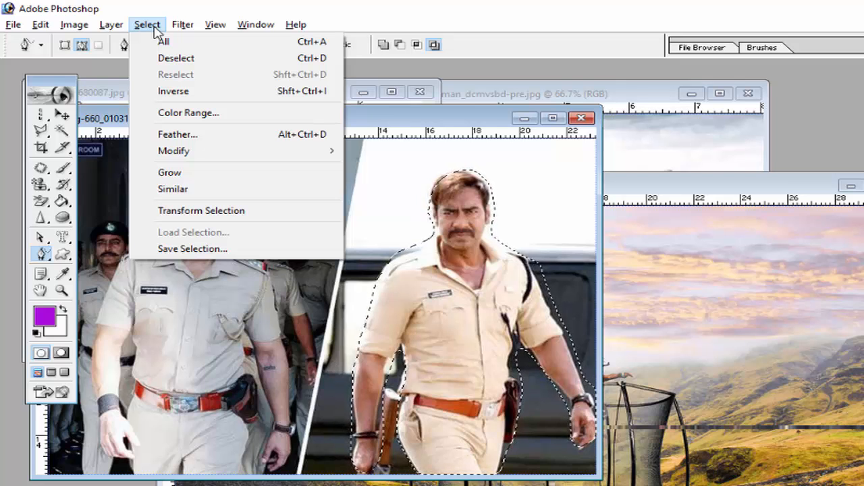
click(156, 27)
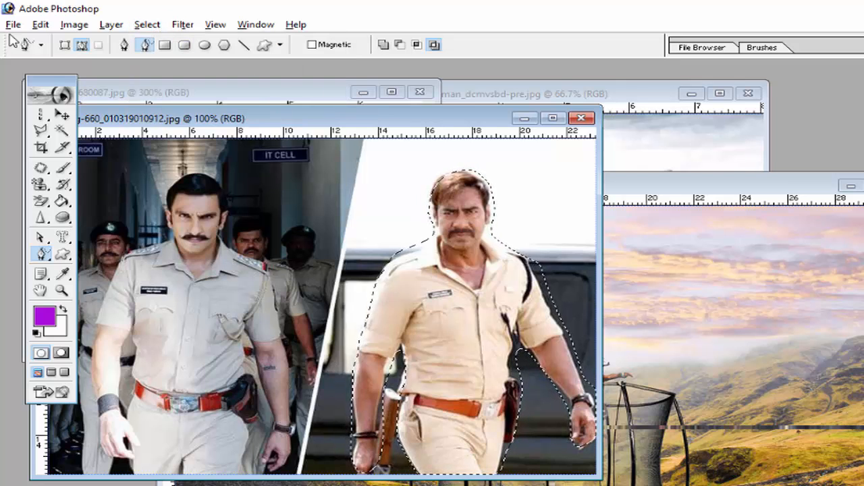
click(40, 27)
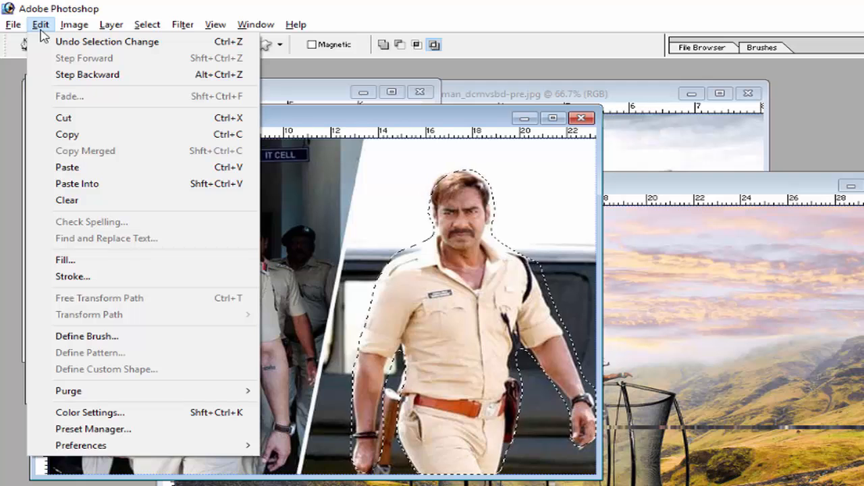
click(40, 26)
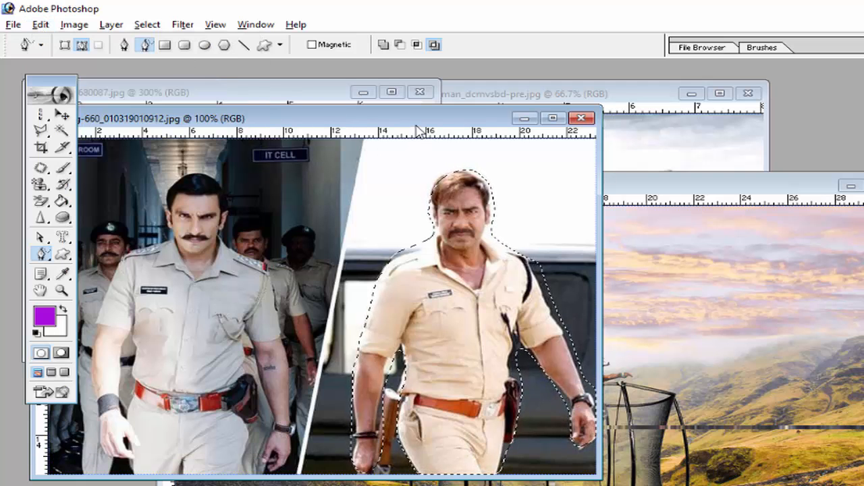
Place the selected officer above the hills opposite the family in 5c8889f319fd2_thumb900.jpg, scaled to about 43.9% width and 51.5% height
drag(417, 122, 226, 158)
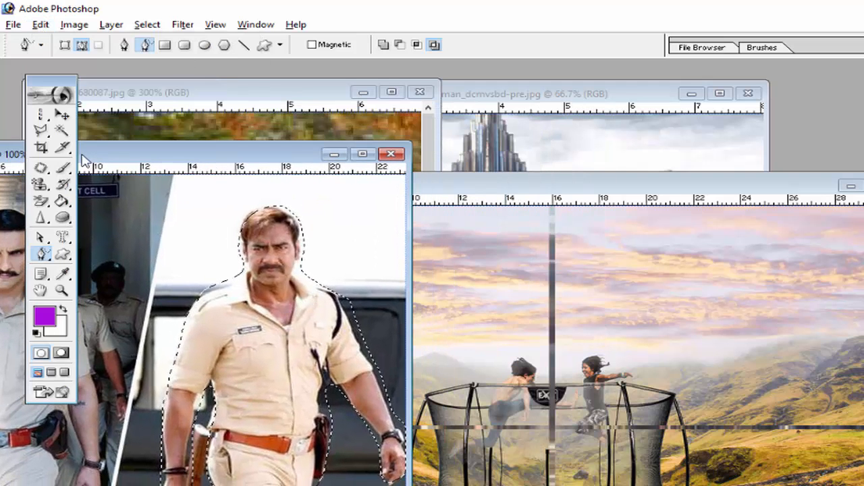
click(62, 116)
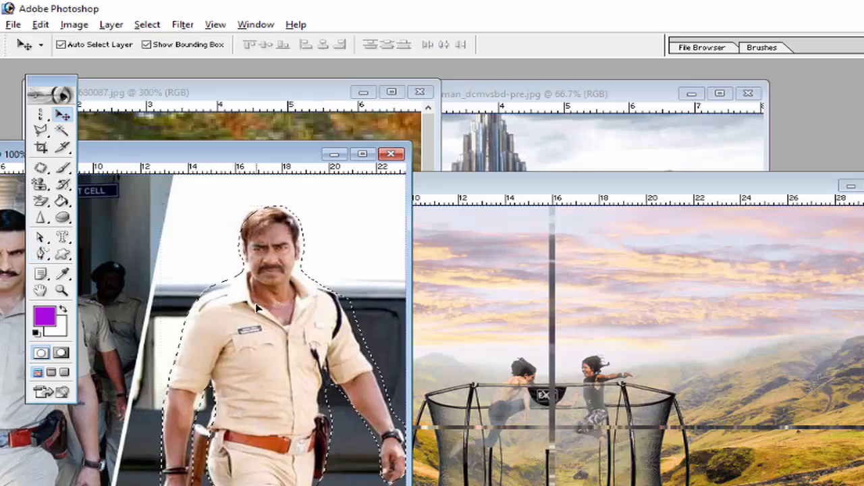
drag(257, 308, 728, 355)
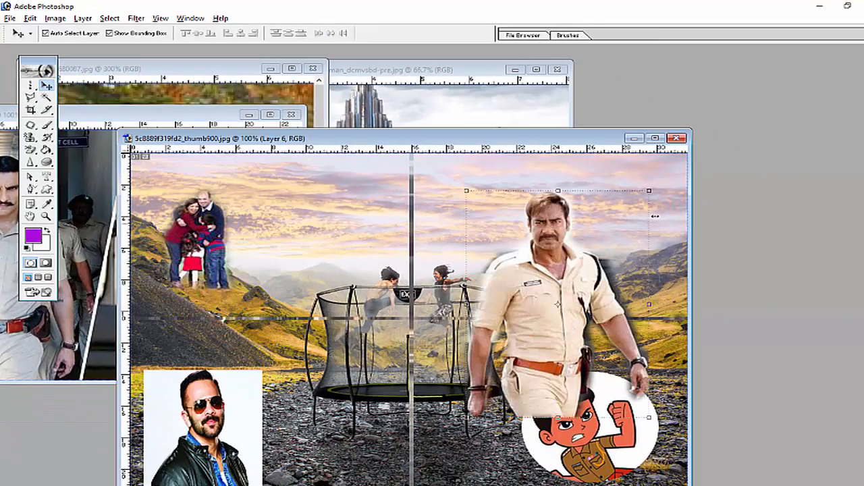
drag(649, 194, 547, 299)
drag(507, 380, 628, 276)
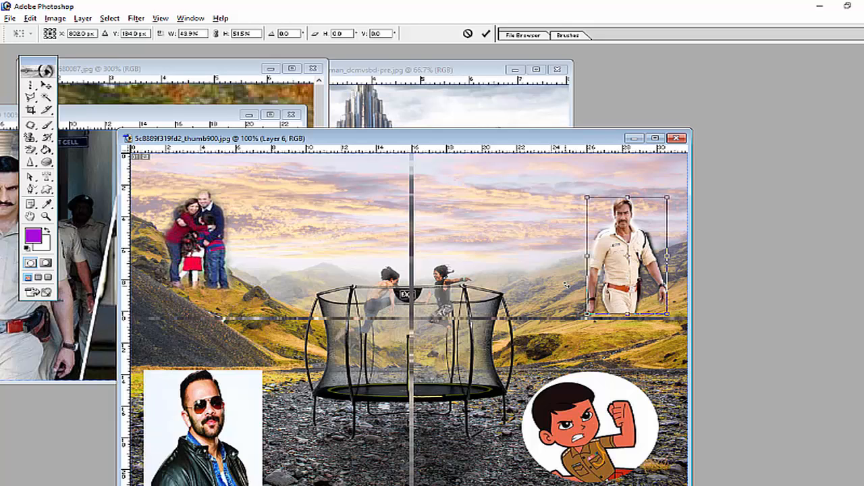
click(43, 91)
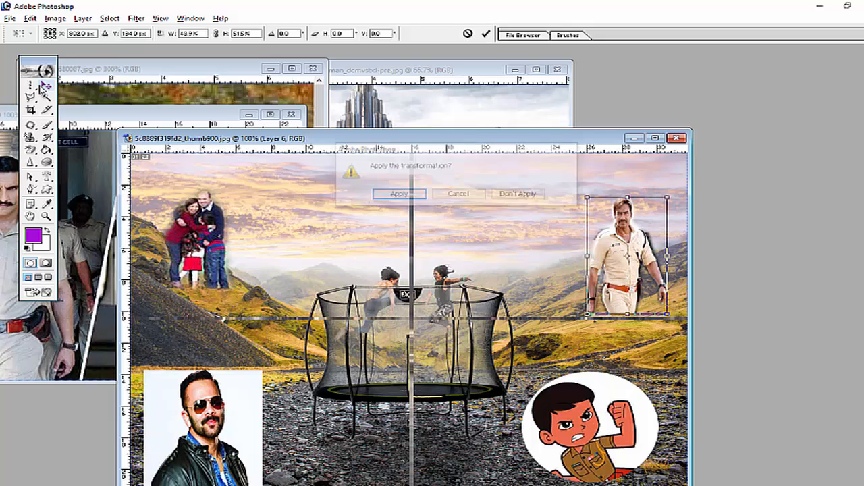
click(396, 195)
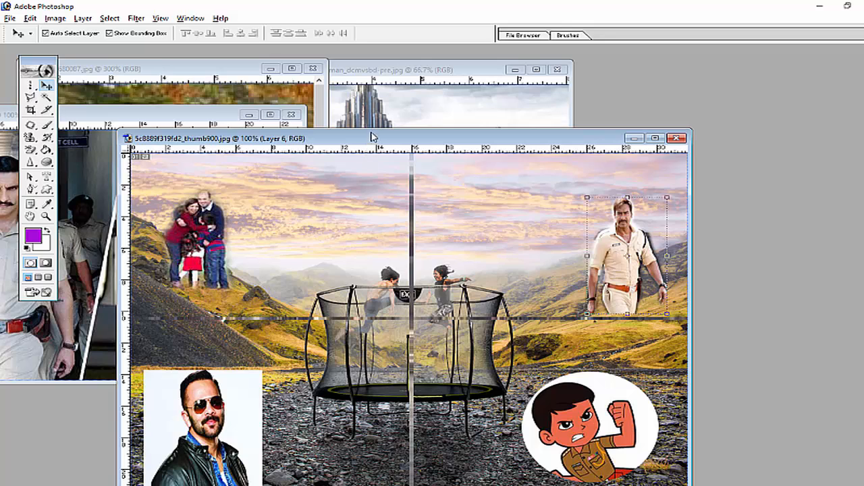
Reopen collag-660_010319010912.jpg from the images folder and arrange its window beside the family in the landscape image
drag(371, 137, 369, 99)
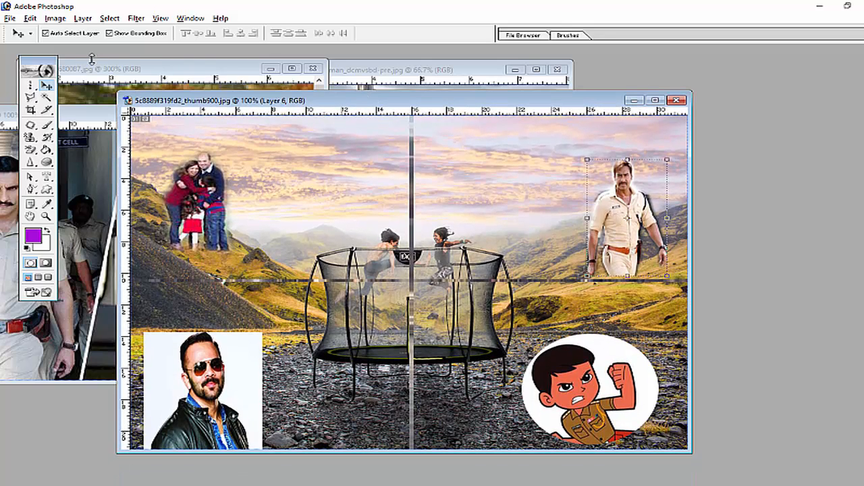
click(31, 190)
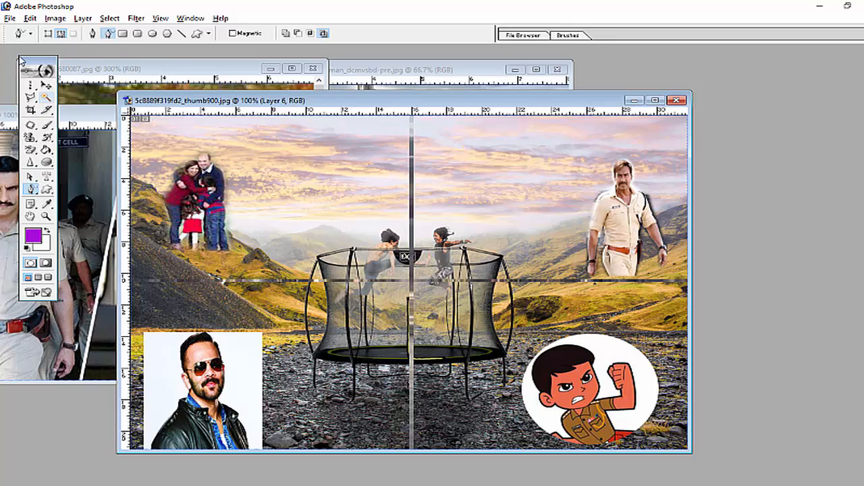
click(10, 18)
click(30, 43)
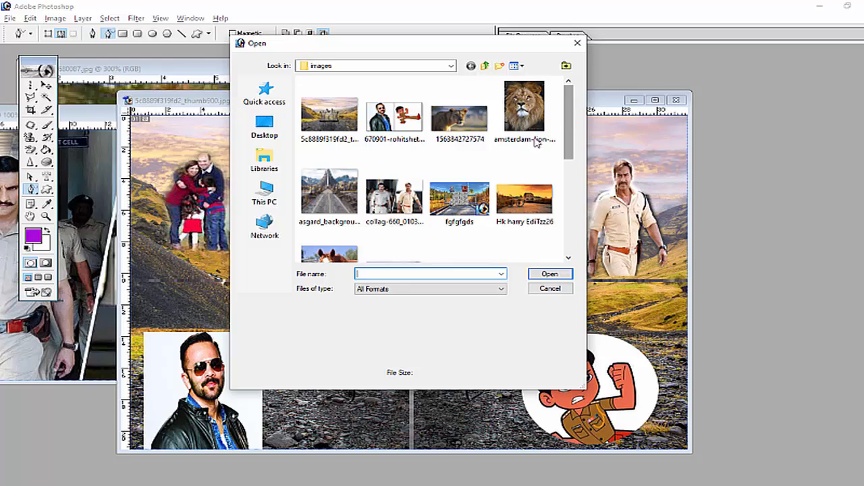
double_click(394, 195)
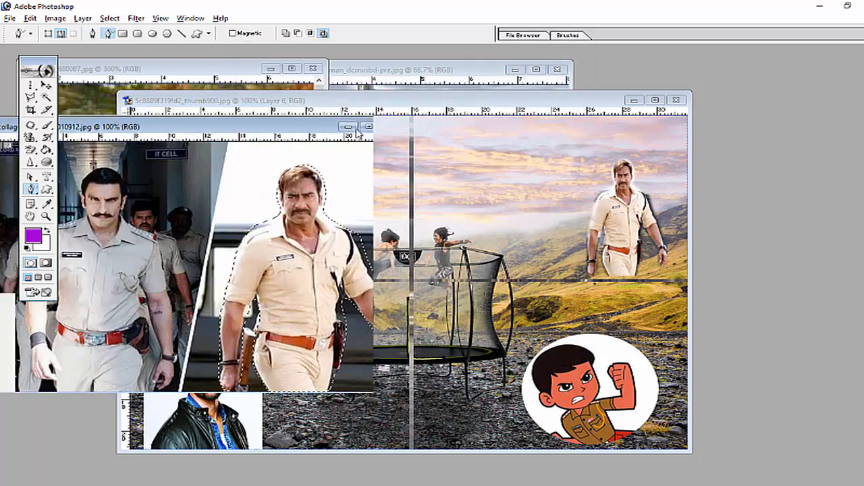
drag(358, 131, 778, 85)
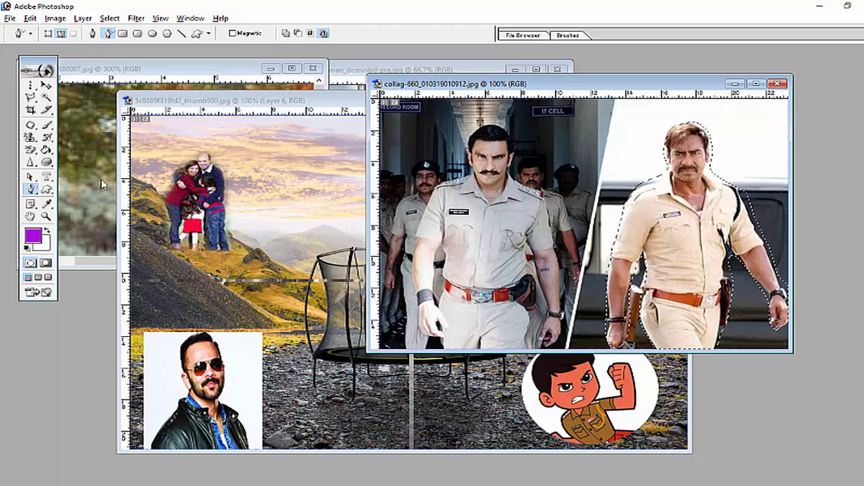
Start a Pen tool path around the officer in the corridor, running from his lowered hand up the forearm to the sleeve
click(31, 190)
click(62, 192)
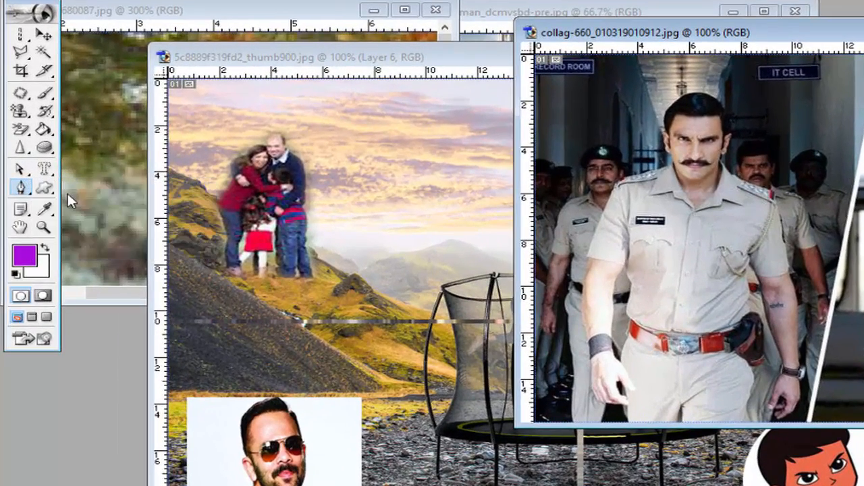
click(602, 400)
click(590, 384)
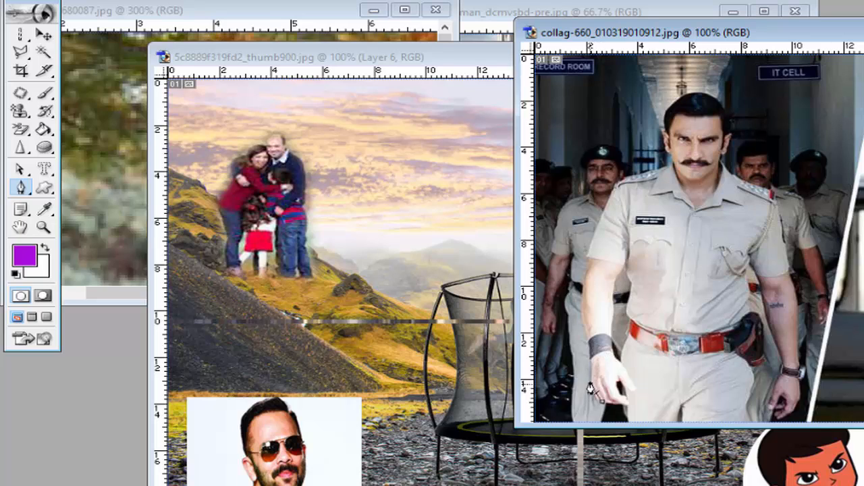
click(588, 341)
click(579, 303)
click(585, 275)
click(588, 252)
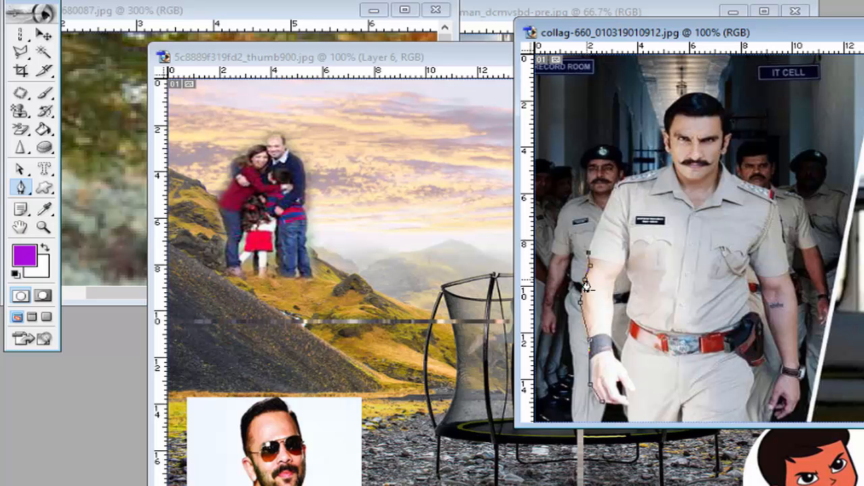
Remove the anchor point at the middle of the officer's forearm with the Delete Anchor Point tool
click(21, 190)
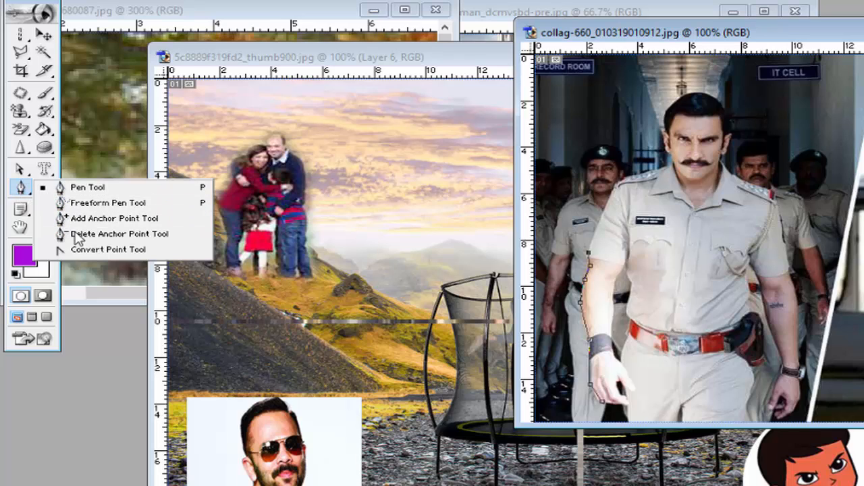
click(144, 236)
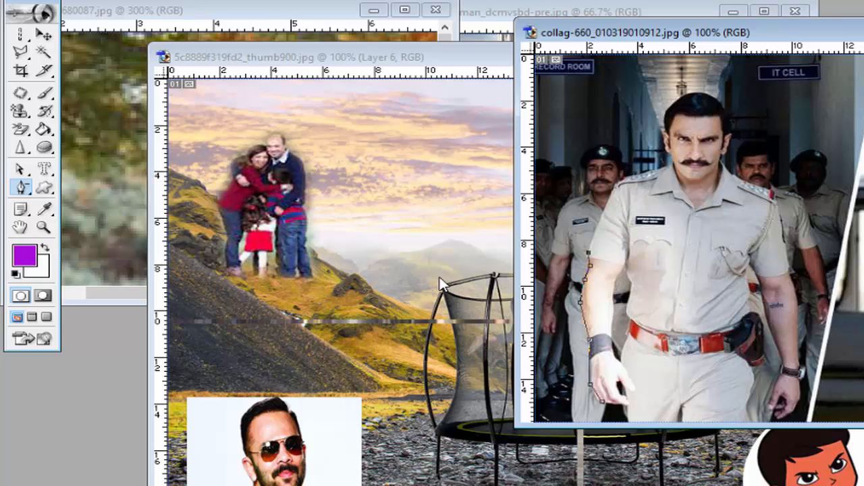
click(580, 302)
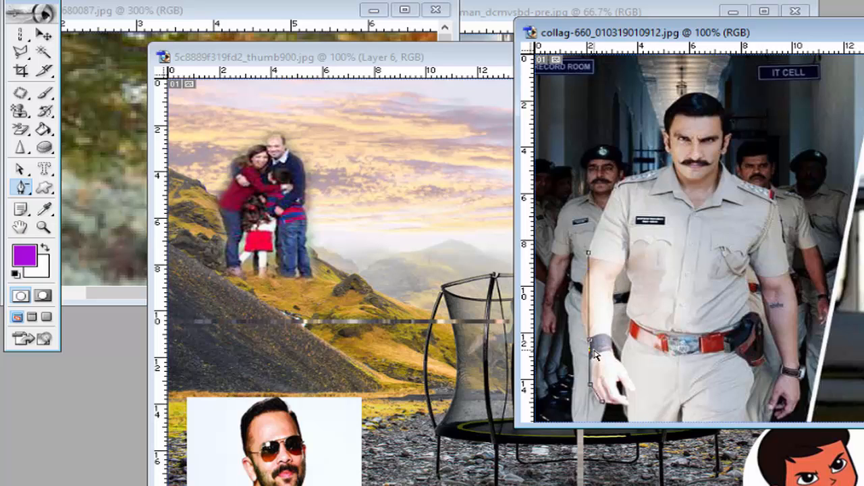
Add an anchor point on the forearm segment with the Add Anchor Point tool and pull it outward to follow the arm
right_click(21, 187)
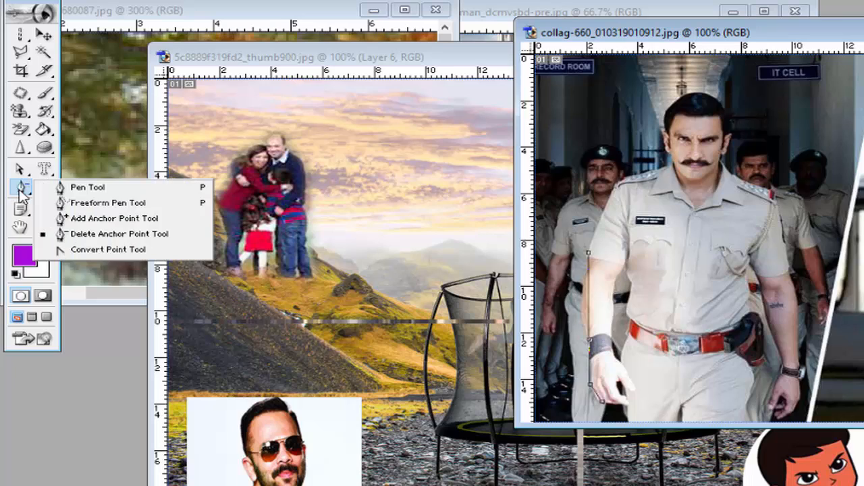
click(113, 219)
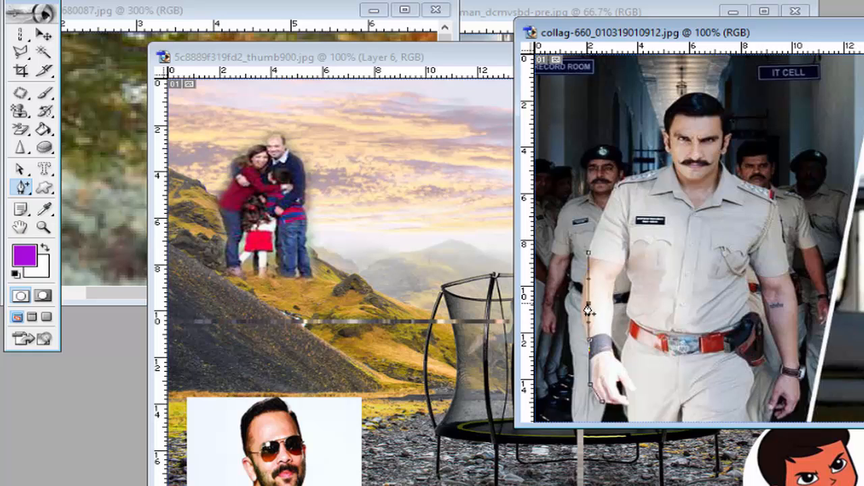
click(589, 310)
drag(589, 309, 581, 321)
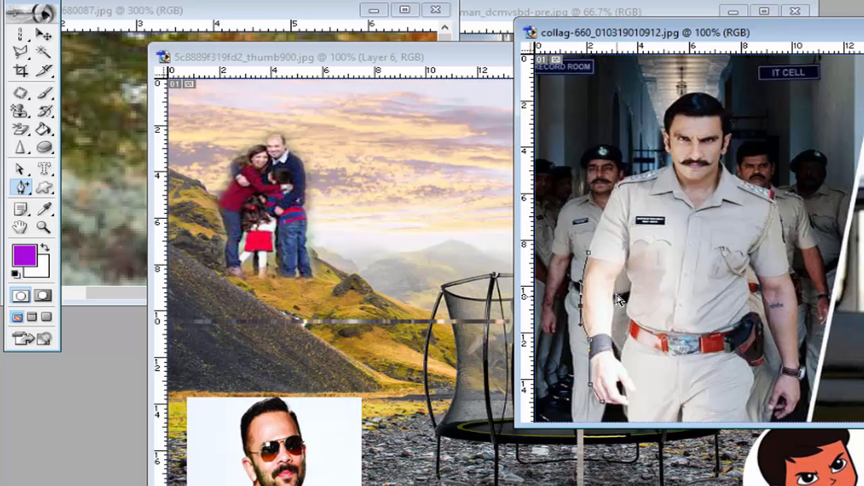
Switch back to the Pen tool and continue the officer's path from the sleeve up over the shoulder to the neck
click(22, 187)
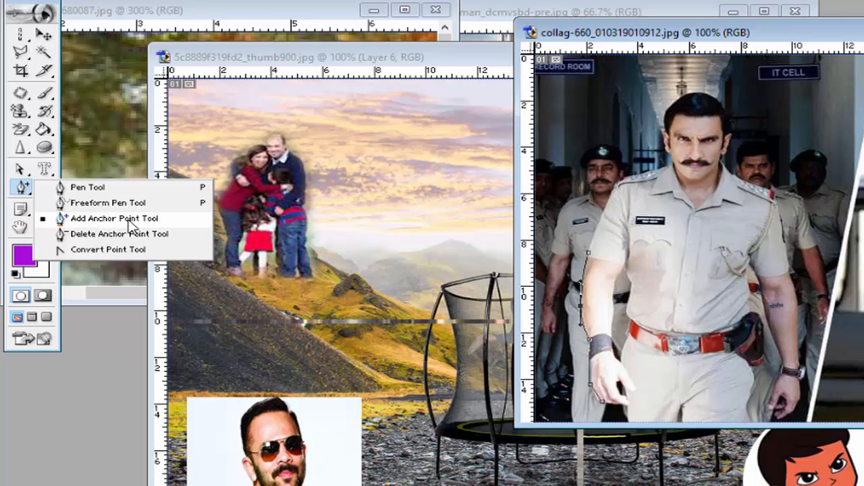
click(119, 190)
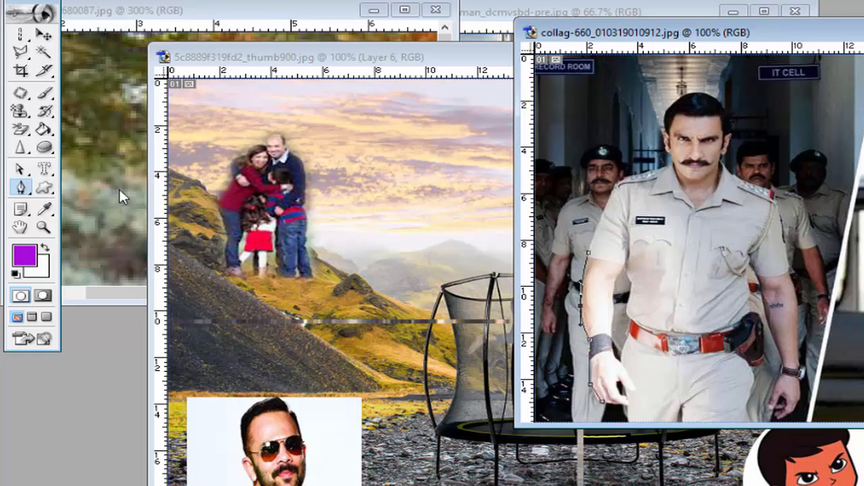
click(596, 233)
click(607, 208)
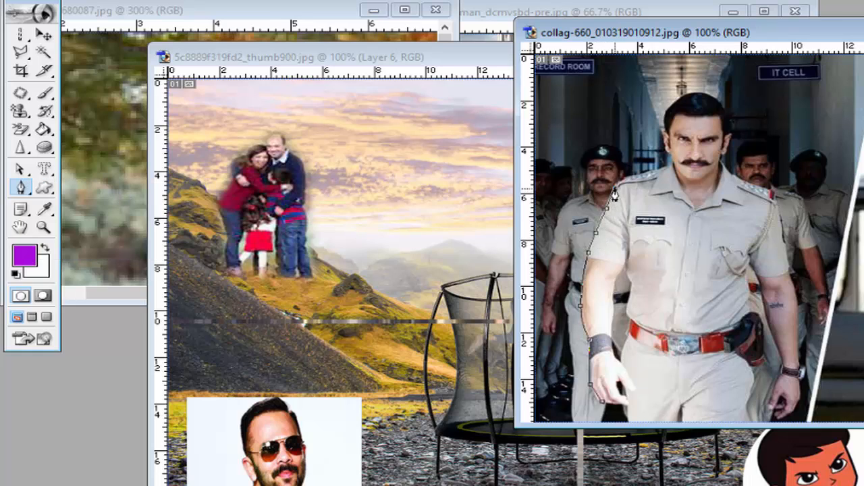
click(621, 179)
click(664, 169)
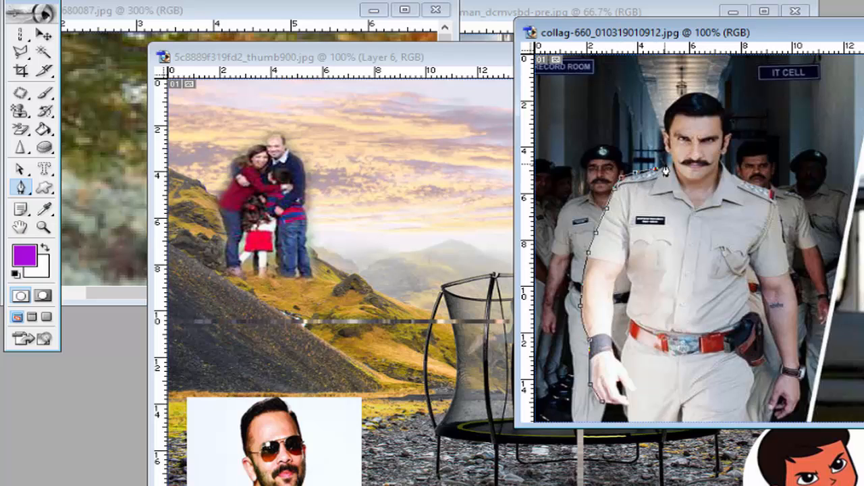
Continue the path around the officer's head, following the ear and hair and ending at the other side of the neck
click(664, 132)
click(662, 124)
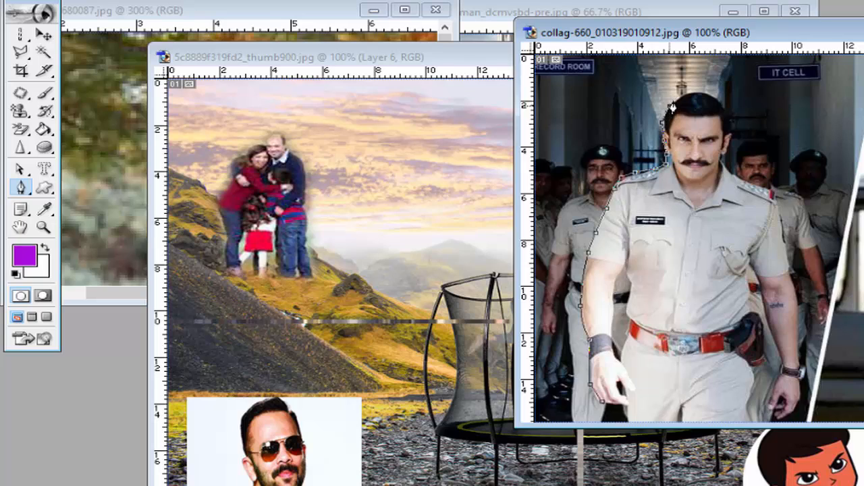
click(678, 98)
click(689, 91)
click(702, 89)
click(718, 100)
click(726, 110)
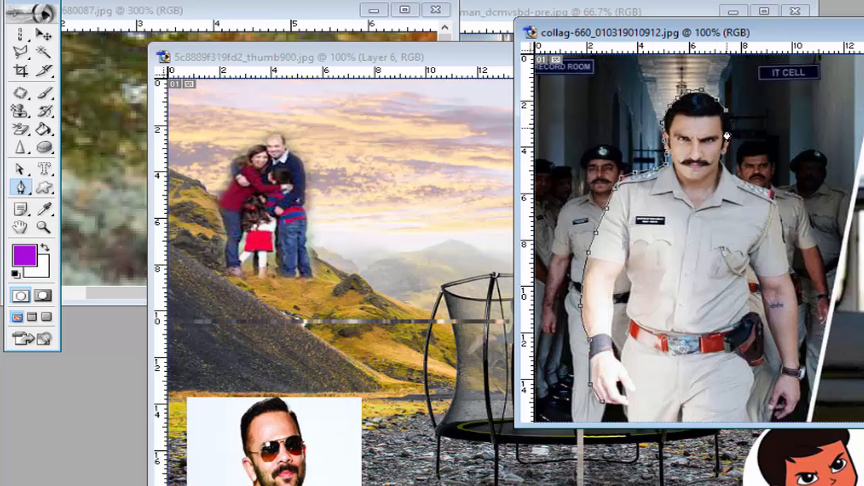
click(729, 133)
click(727, 155)
click(729, 167)
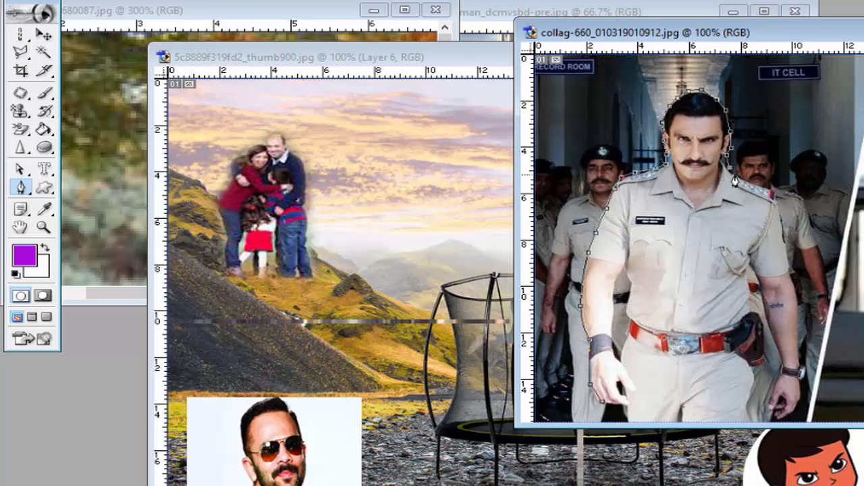
Extend the path along the officer's other shoulder, down the outside of the arm and around the hand
click(773, 195)
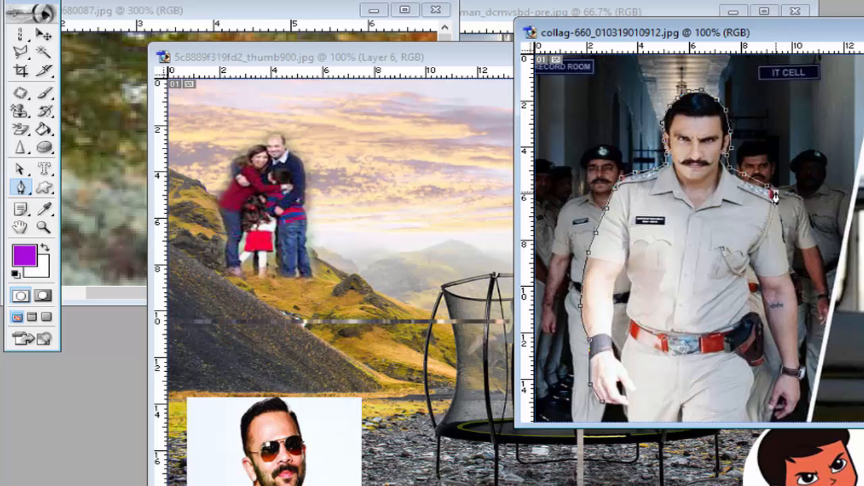
click(779, 212)
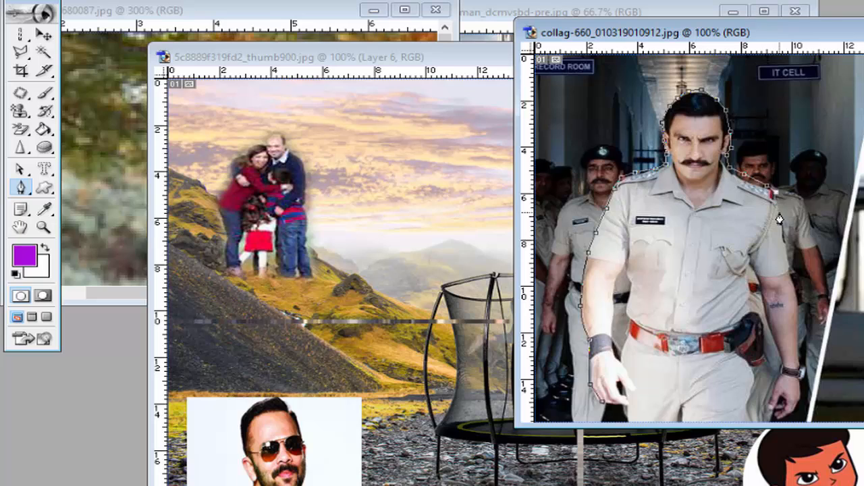
click(792, 256)
click(797, 299)
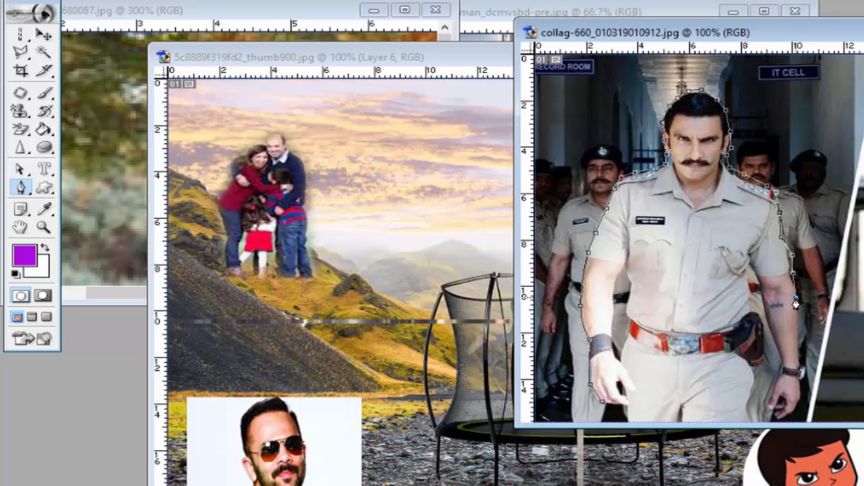
click(804, 355)
click(803, 382)
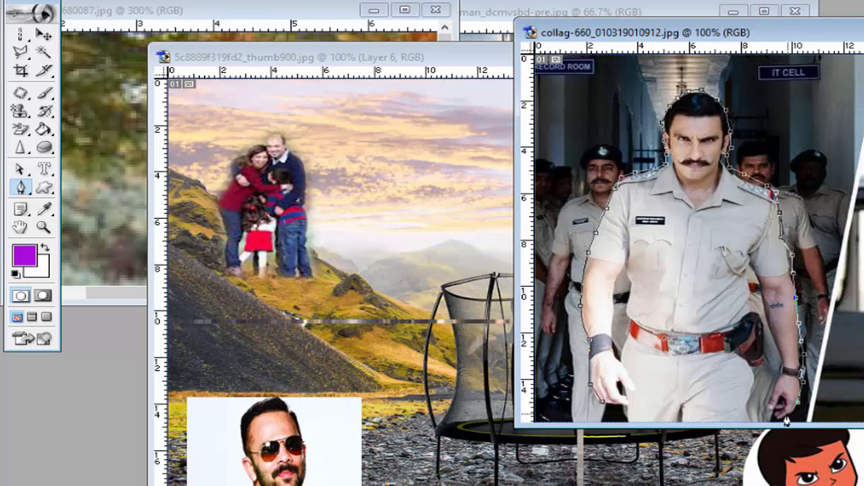
click(787, 414)
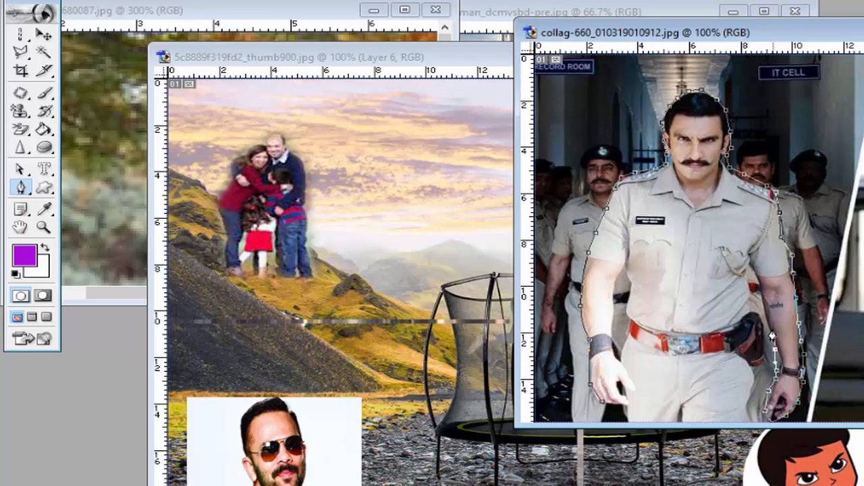
Trace up the inside of the arm, down past the holster and hip, and along the image's lower edge to close the path
click(752, 267)
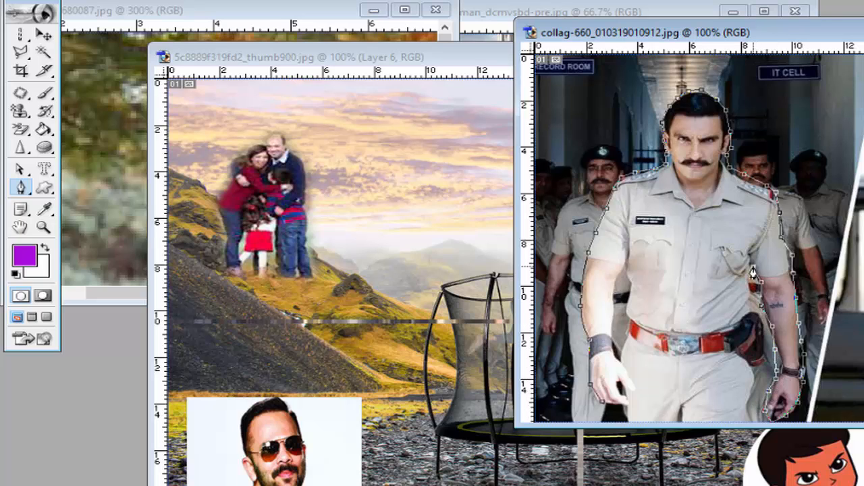
click(752, 282)
click(764, 337)
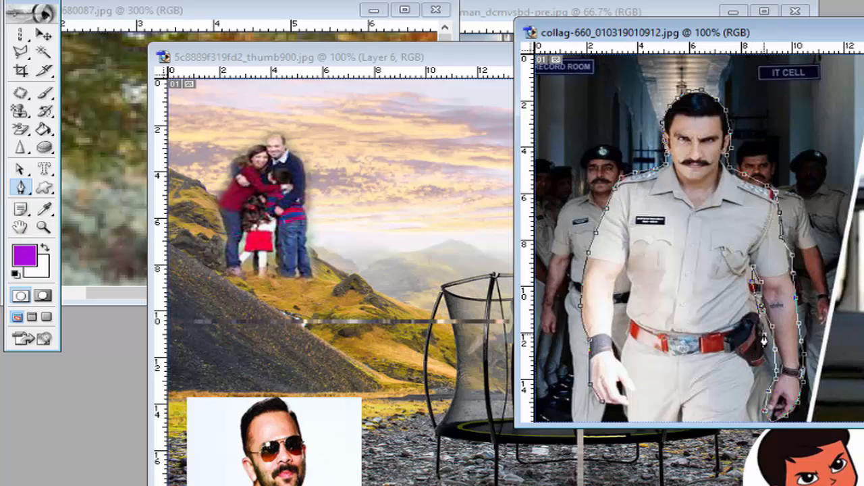
click(756, 373)
click(756, 395)
click(744, 410)
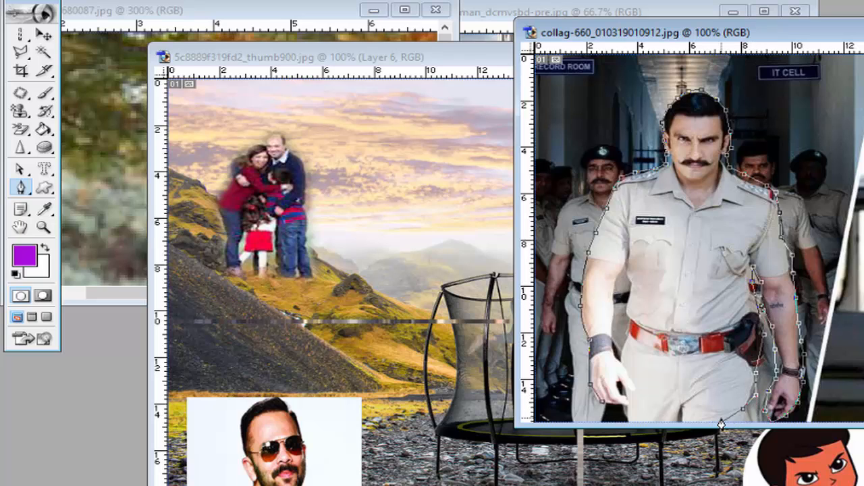
click(677, 414)
click(631, 421)
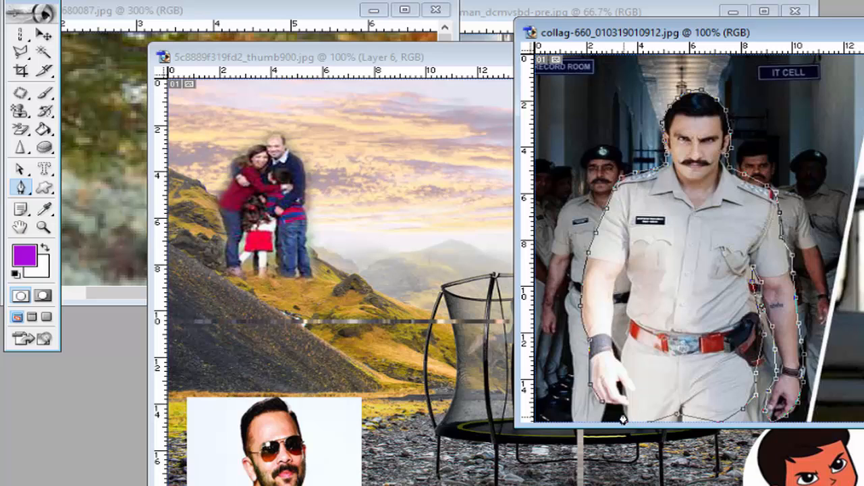
click(602, 405)
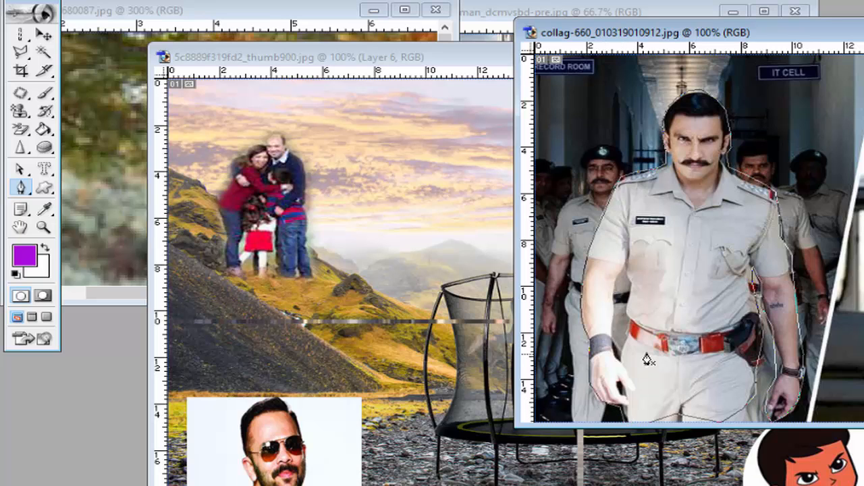
Try to make a selection from the path with a 5-pixel feather and Subtract from Selection, and undo it
right_click(666, 267)
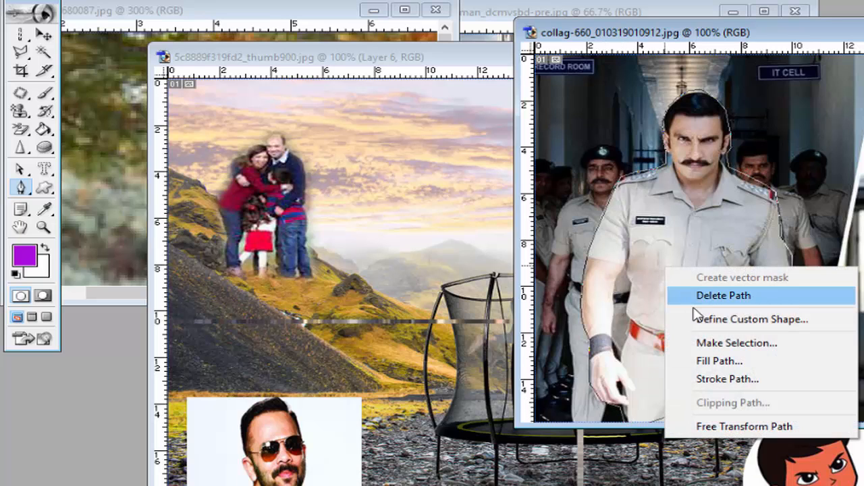
click(701, 343)
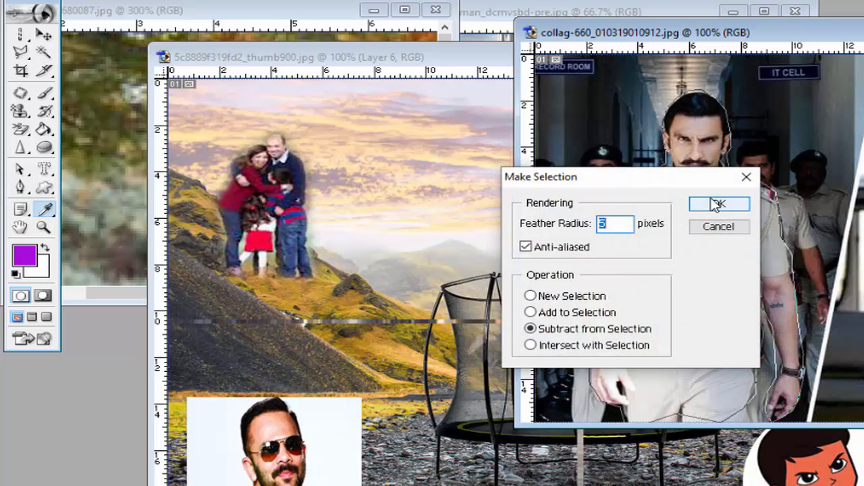
click(717, 202)
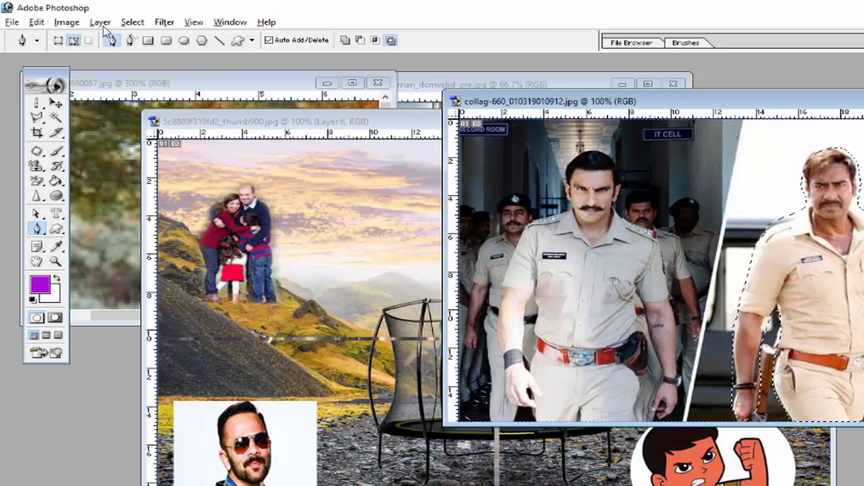
click(130, 22)
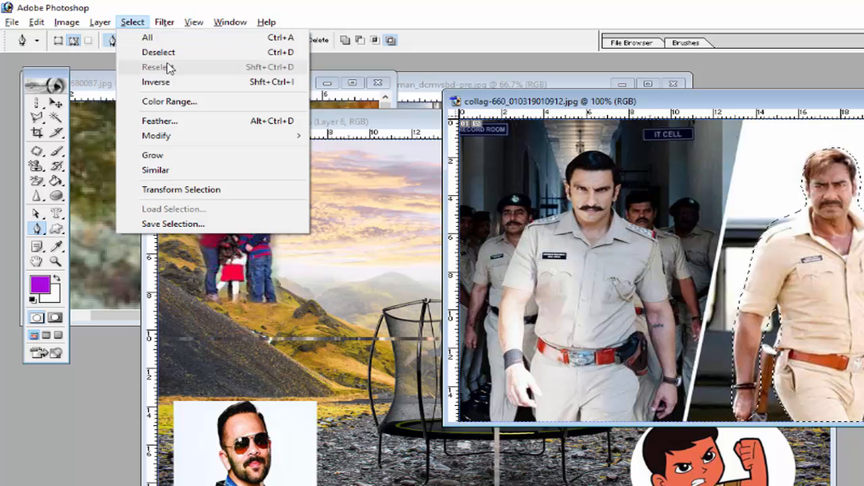
click(631, 250)
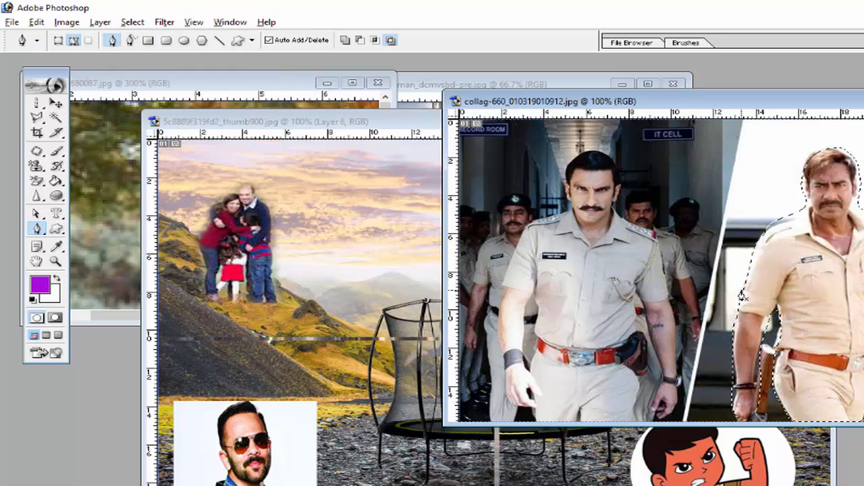
key(ctrl+z)
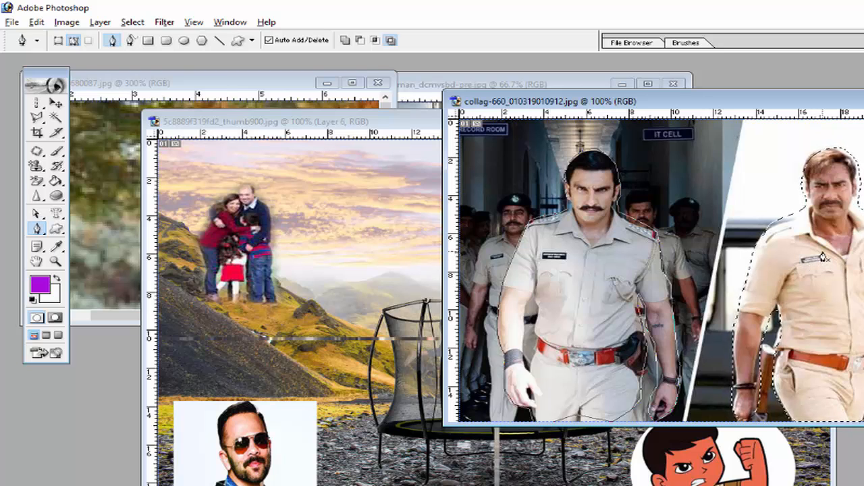
Deselect the officer on the white background and convert the path around the corridor officer into a selection
click(132, 22)
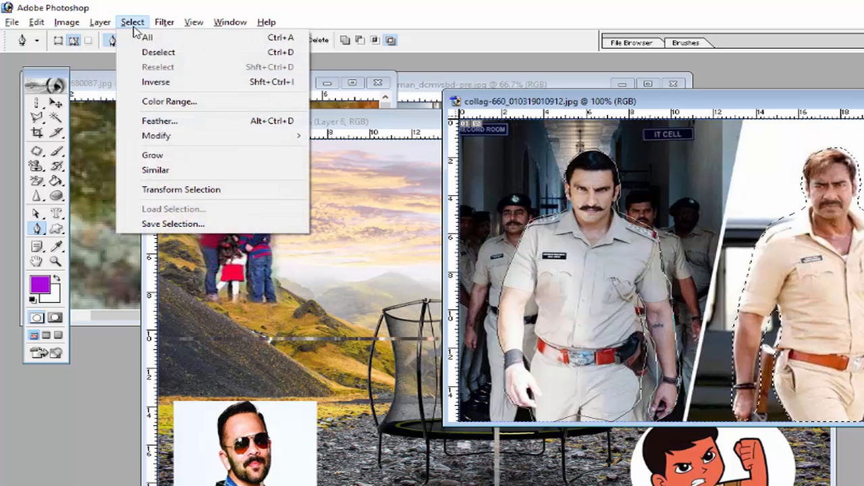
click(140, 54)
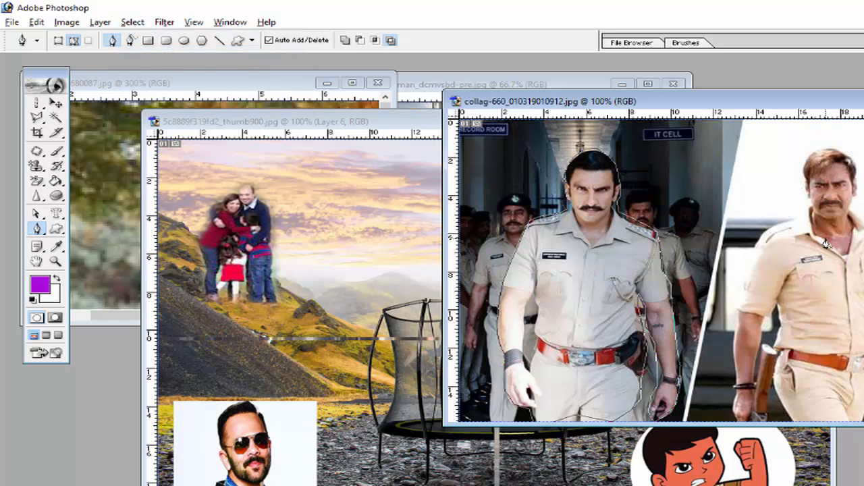
right_click(564, 244)
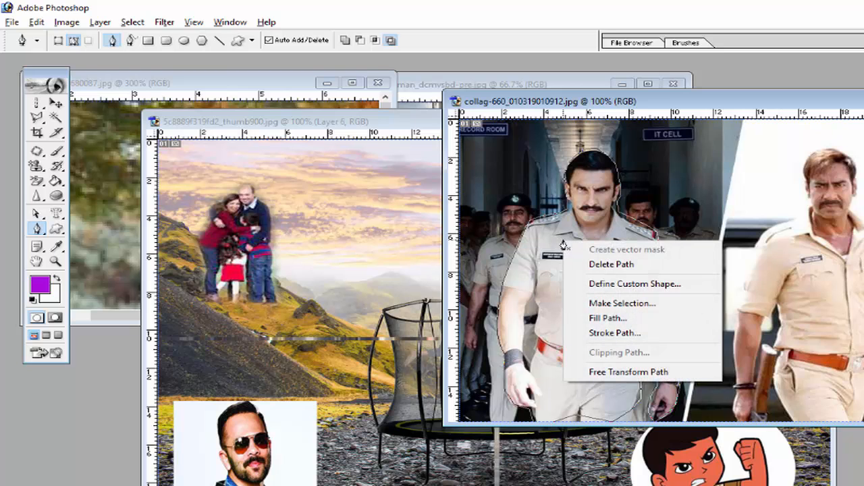
click(585, 304)
click(607, 242)
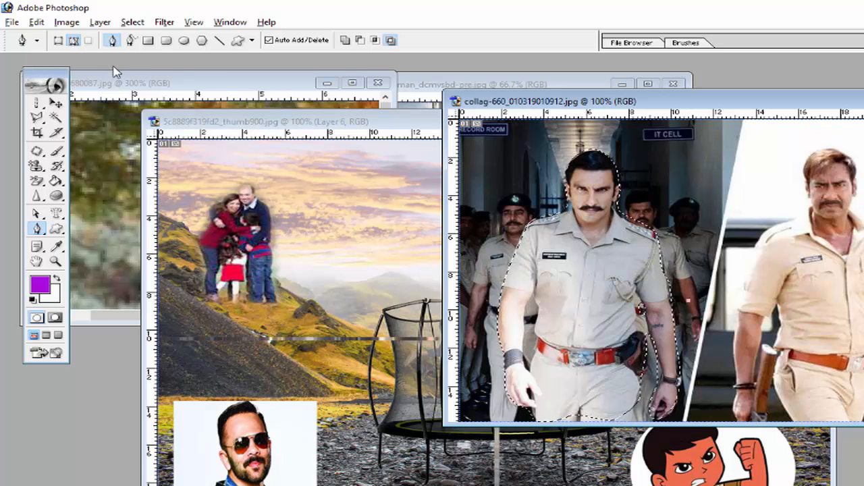
Deselect the corridor officer and restore the selection with Reselect
key(ctrl+d)
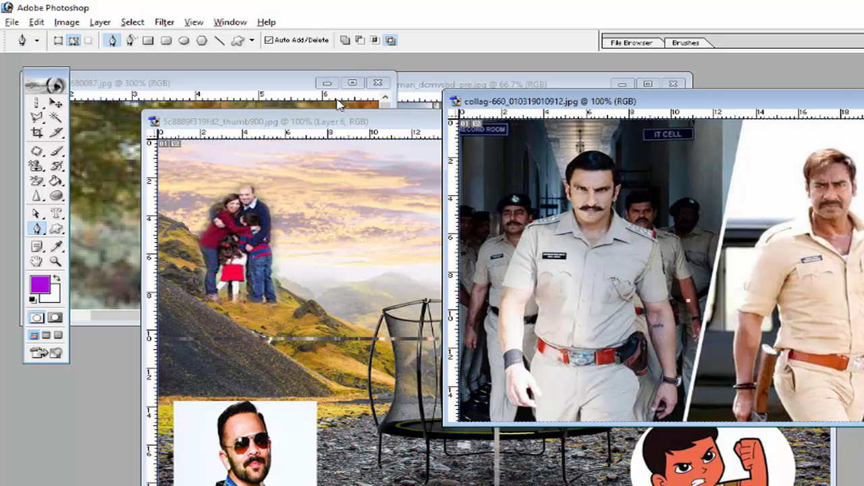
click(132, 21)
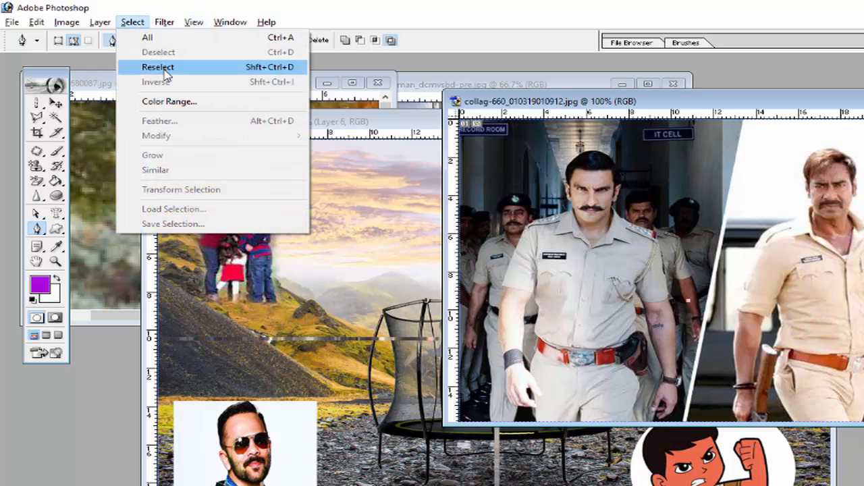
click(273, 69)
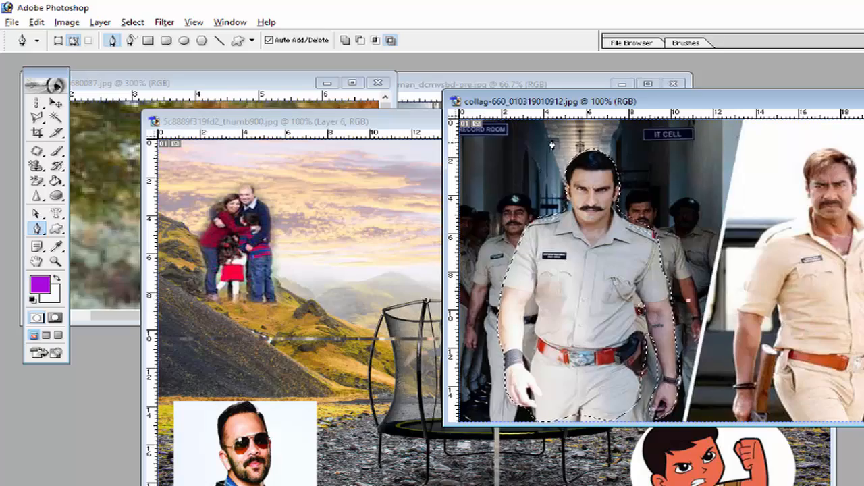
Move the collage window further over the landscape image, and repeat Deselect and Reselect on the officer's outline
drag(548, 106, 390, 113)
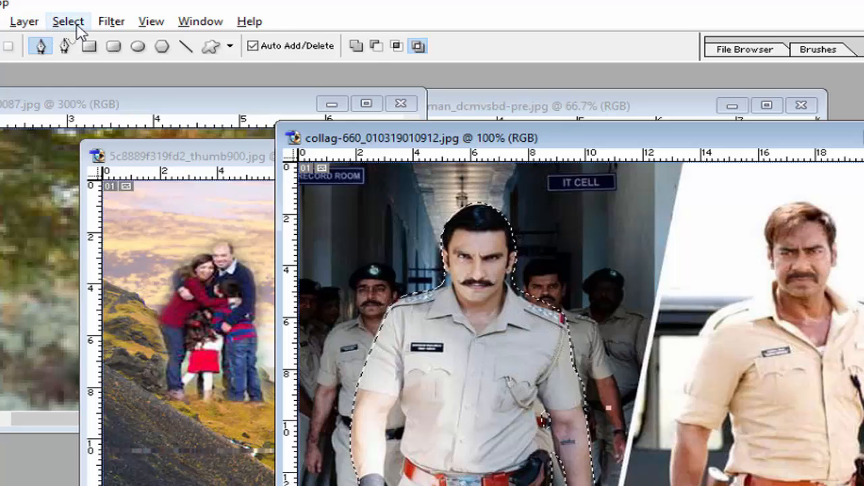
click(77, 27)
click(95, 61)
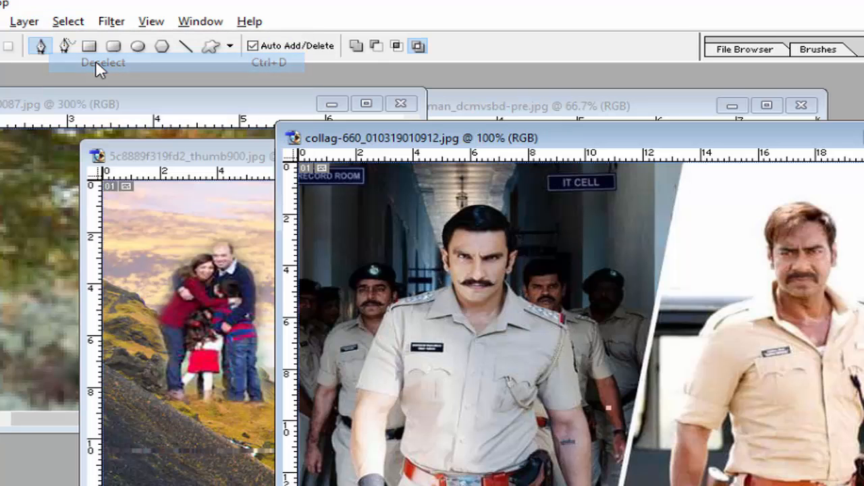
click(66, 25)
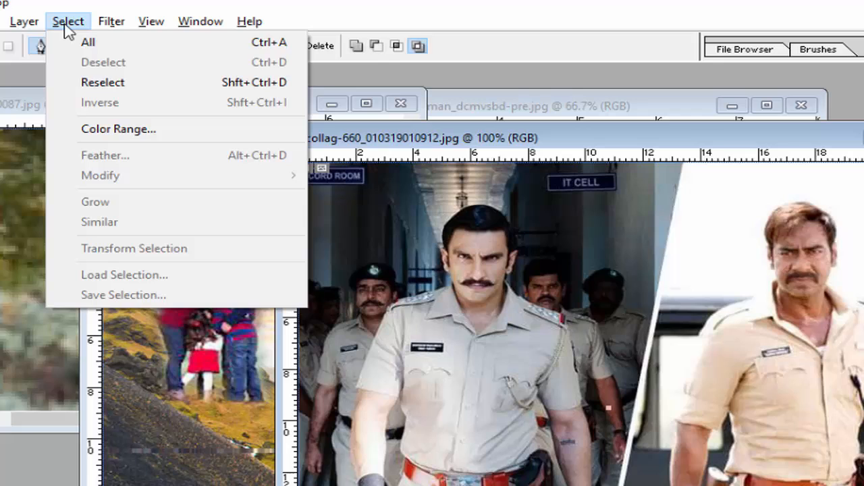
click(86, 82)
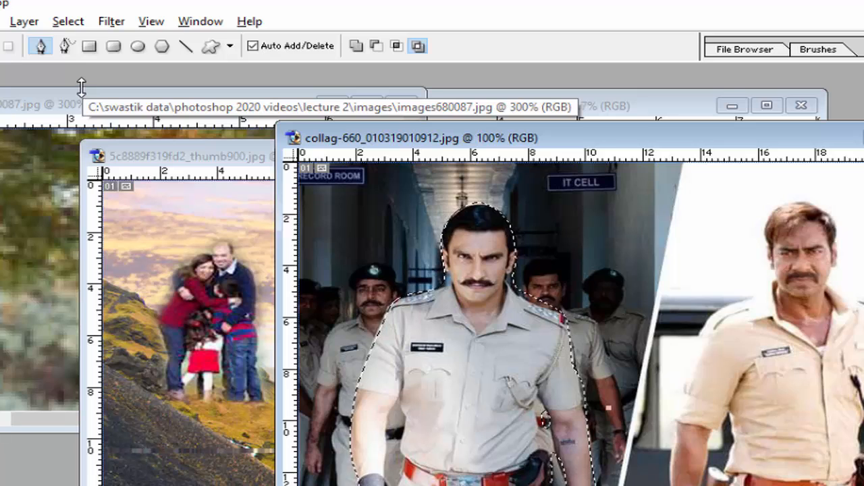
Smooth the selection around the corridor officer with a sample radius of 5 pixels
click(76, 27)
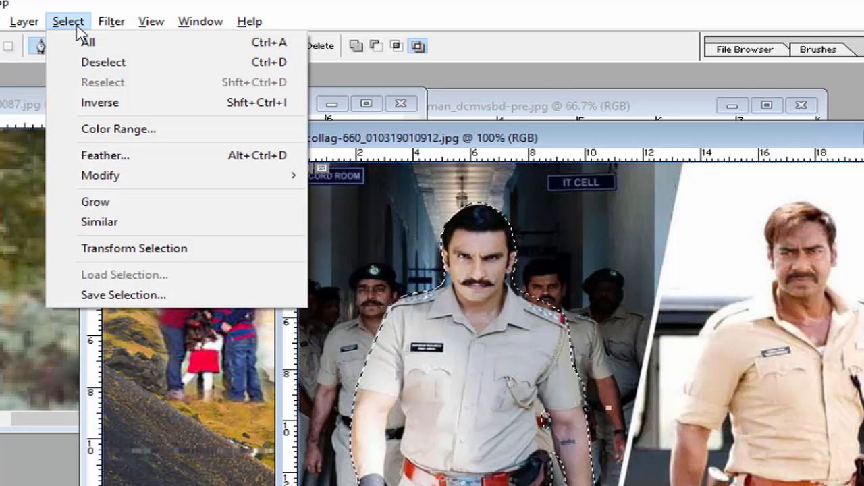
mouse_move(124, 184)
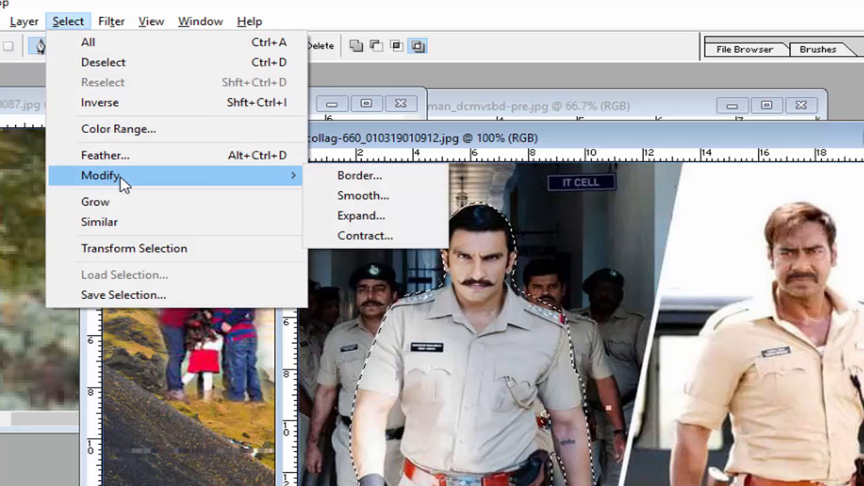
click(352, 197)
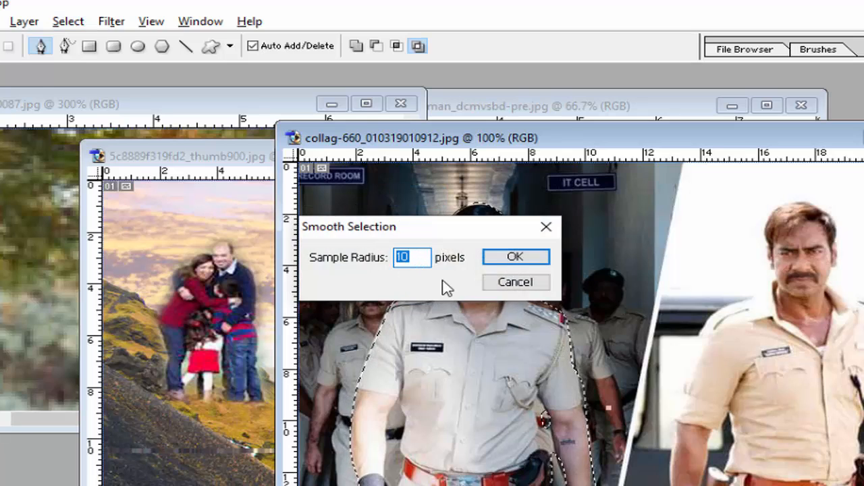
text(5)
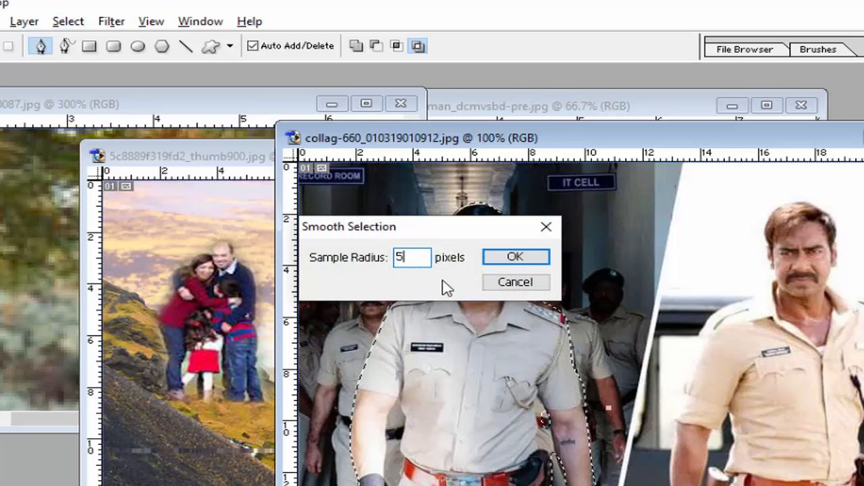
click(513, 259)
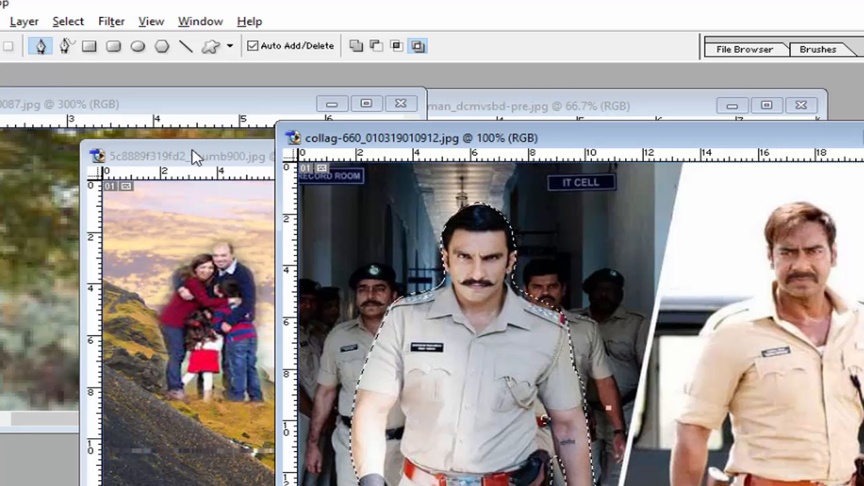
Feather the corridor officer's selection with a radius of 10 pixels
click(79, 23)
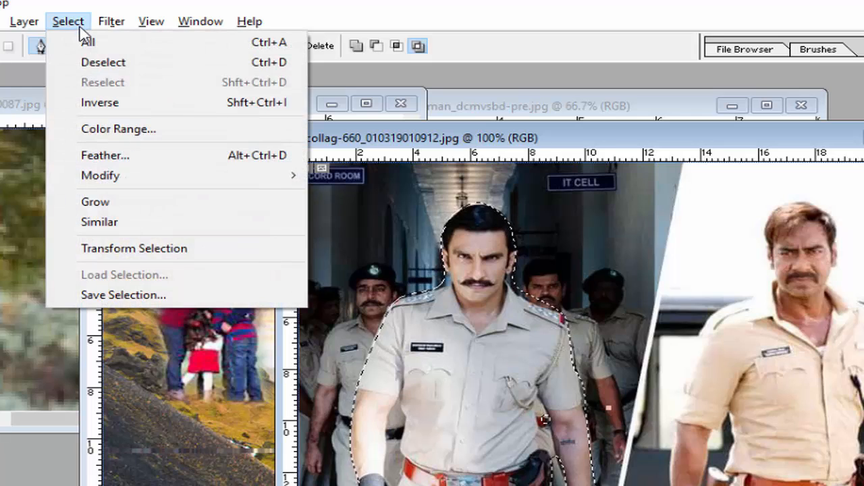
click(116, 156)
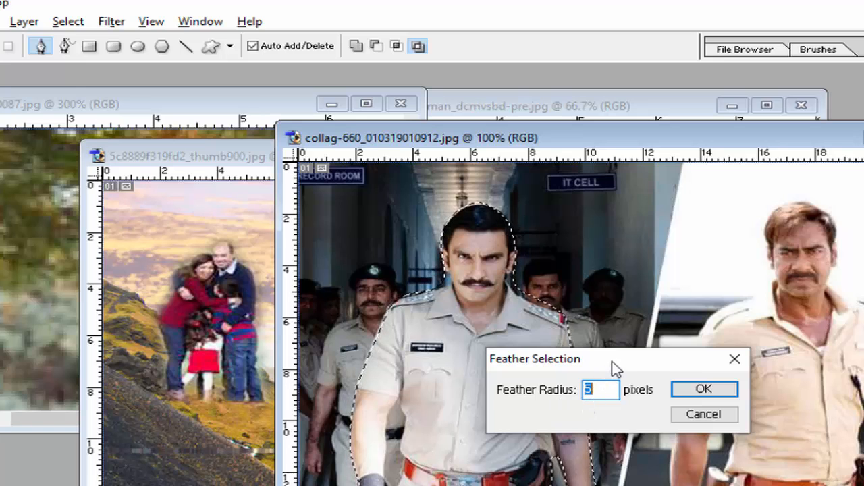
drag(613, 365, 733, 260)
text(10)
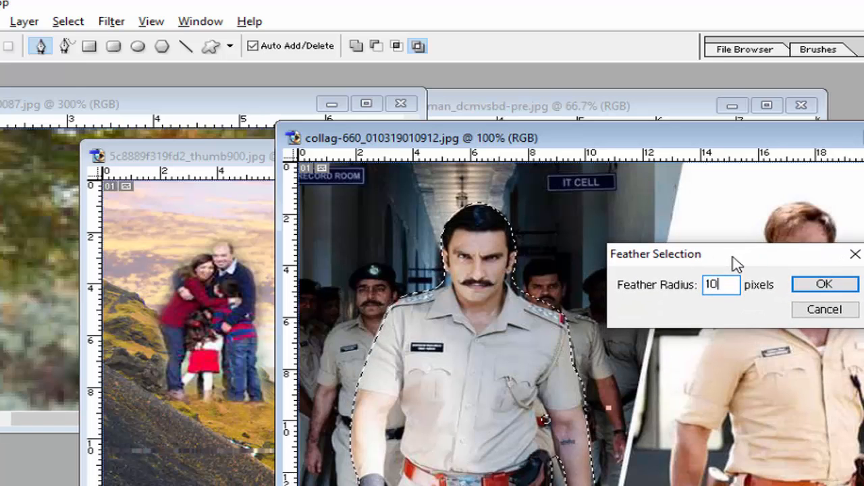
click(807, 287)
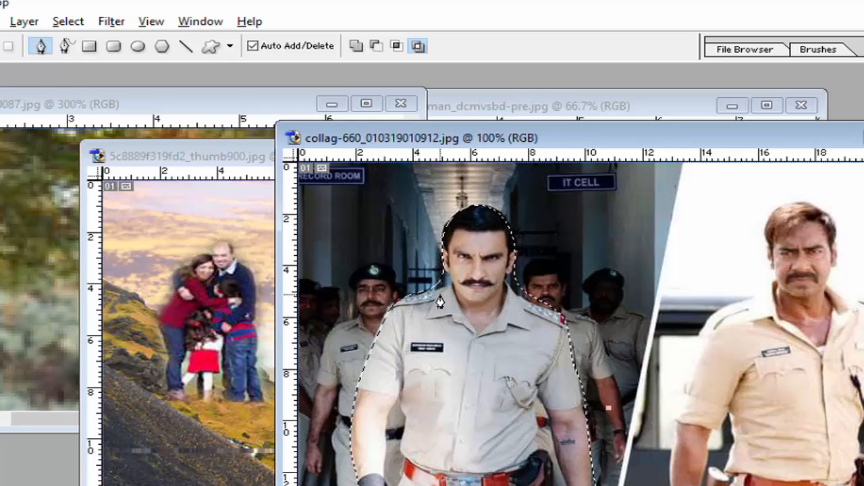
Feather the officer's selection a second time, again with a 10-pixel radius
click(108, 22)
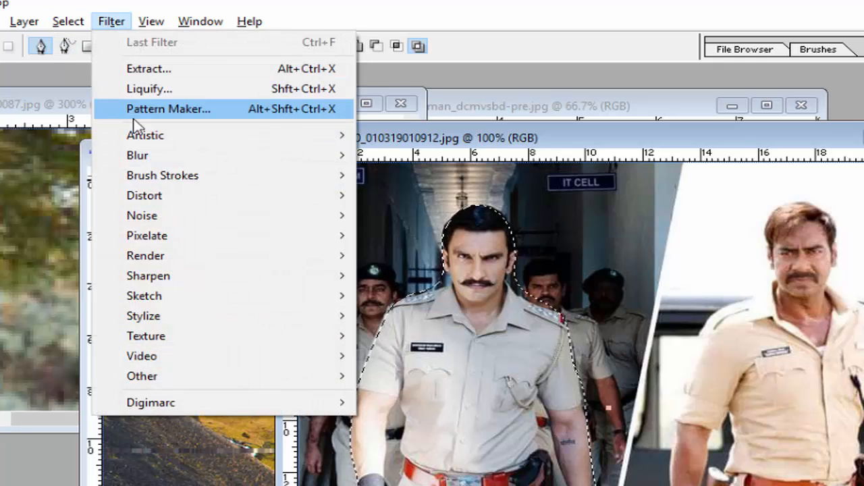
mouse_move(68, 22)
click(115, 155)
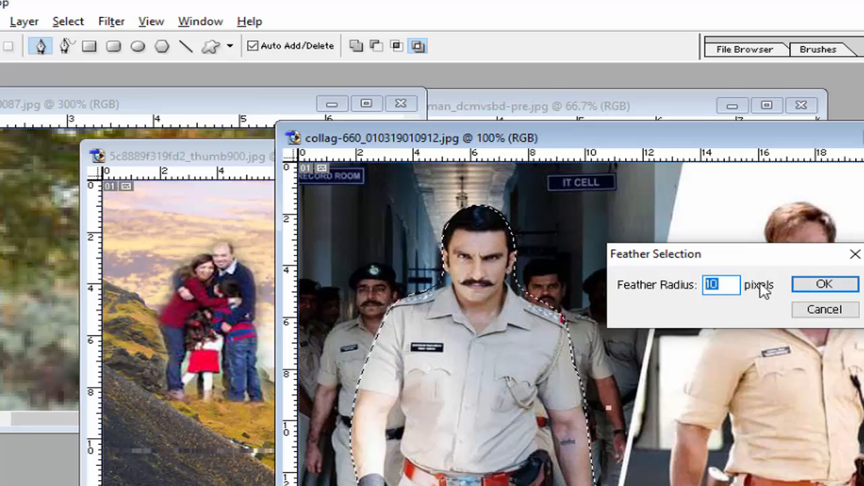
click(810, 285)
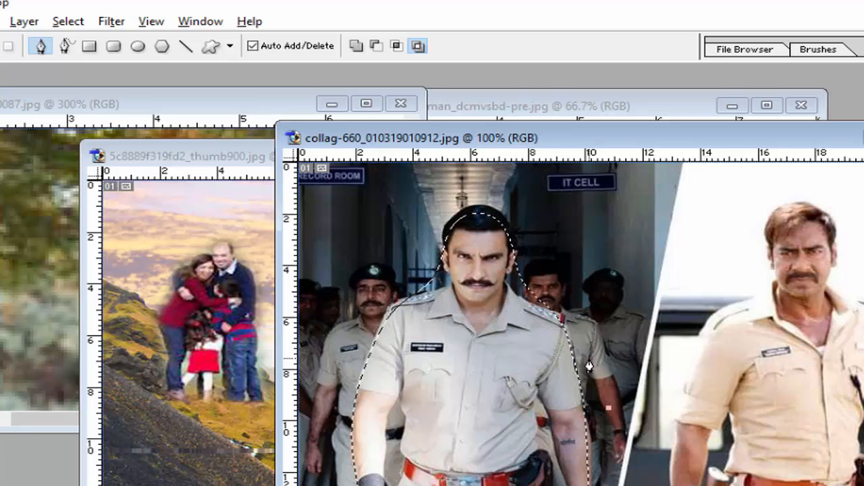
Expand the selection around the corridor officer by 30 pixels
click(67, 22)
mouse_move(114, 174)
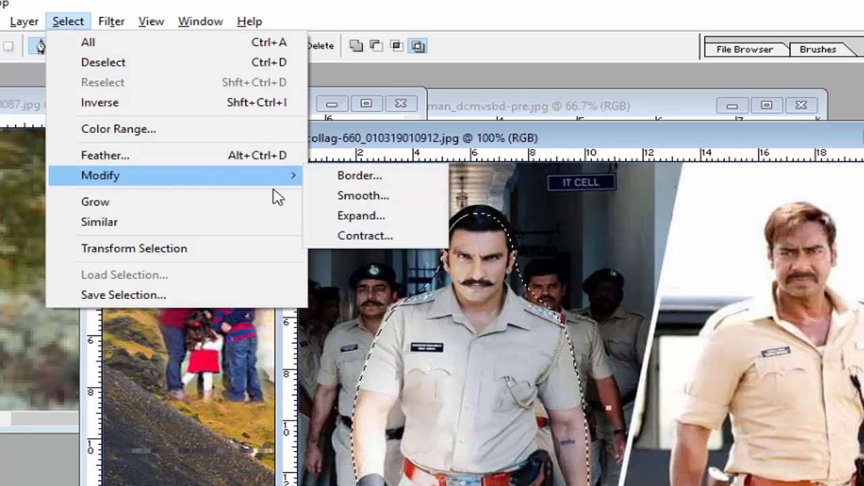
click(341, 217)
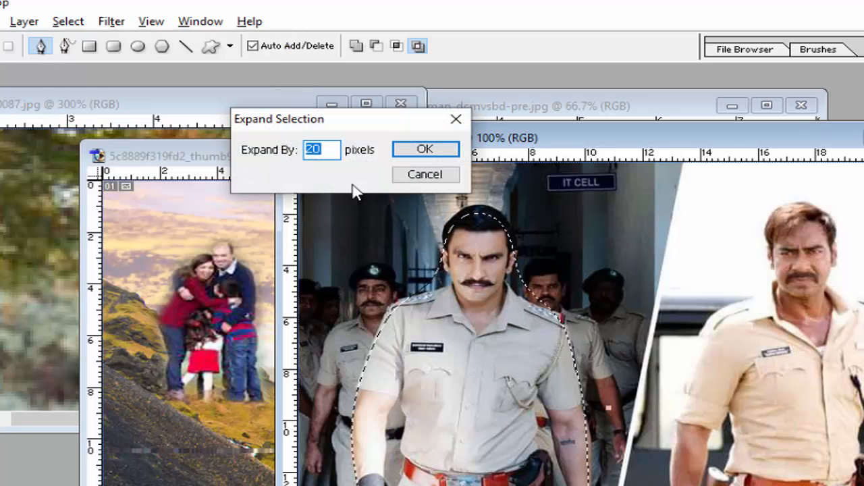
text(30)
click(419, 148)
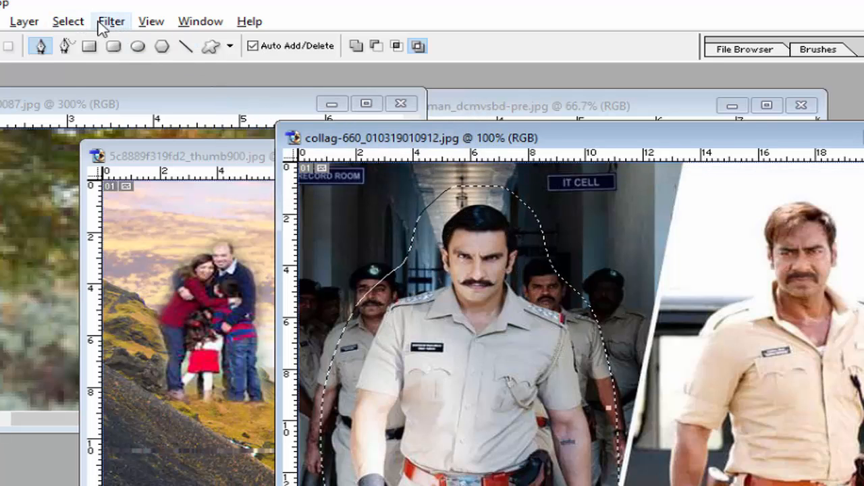
click(68, 20)
mouse_move(111, 175)
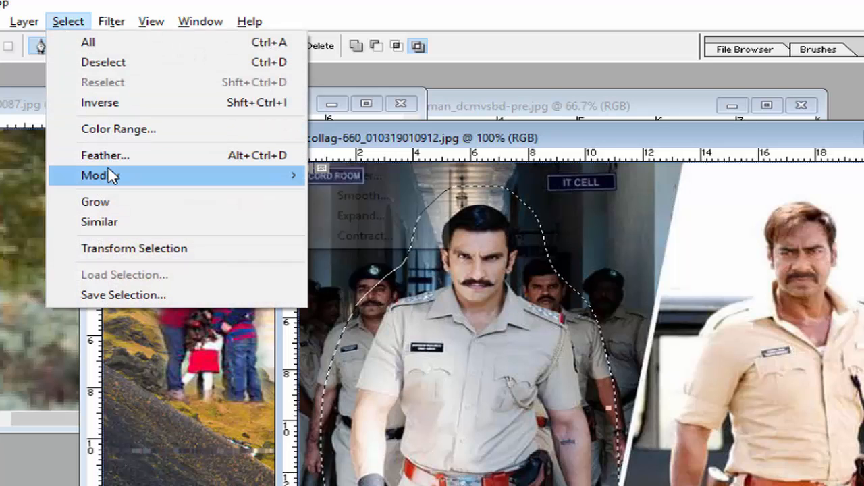
click(347, 217)
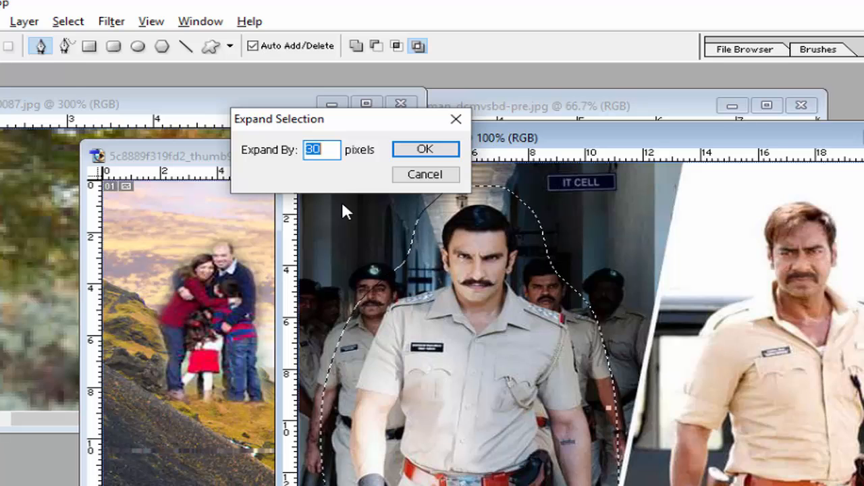
click(425, 174)
Contract the selection around the corridor officer by 30 pixels
click(68, 20)
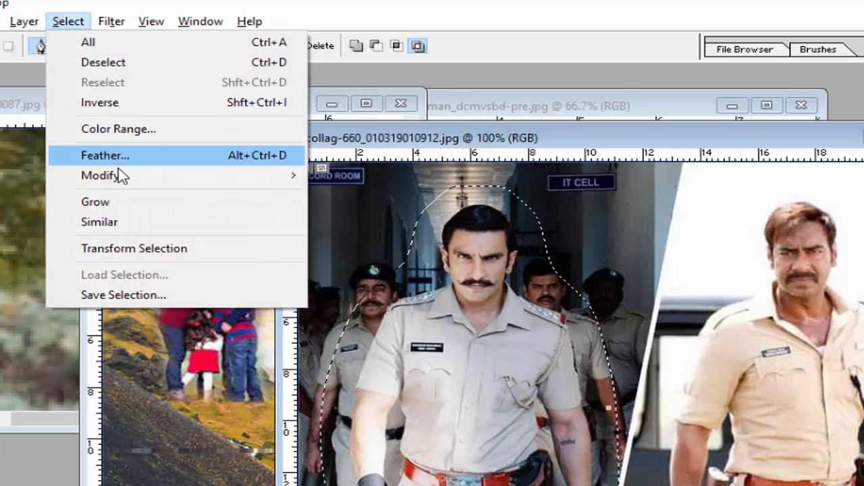
mouse_move(237, 178)
click(341, 237)
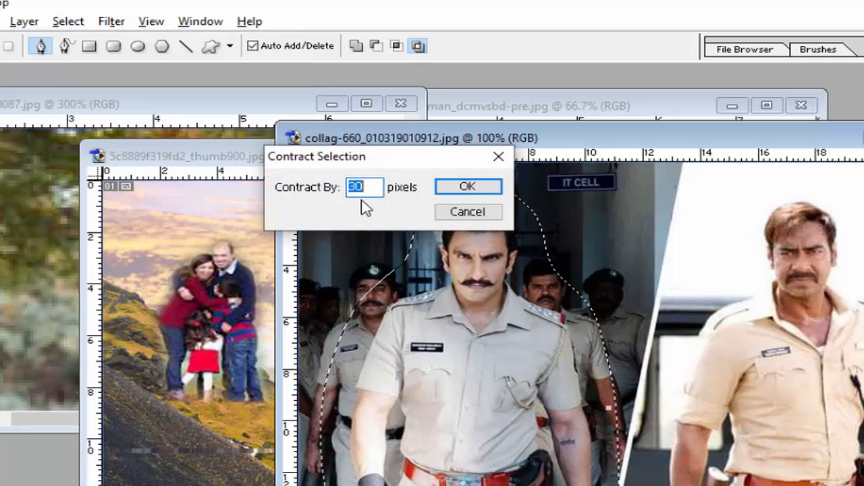
click(467, 186)
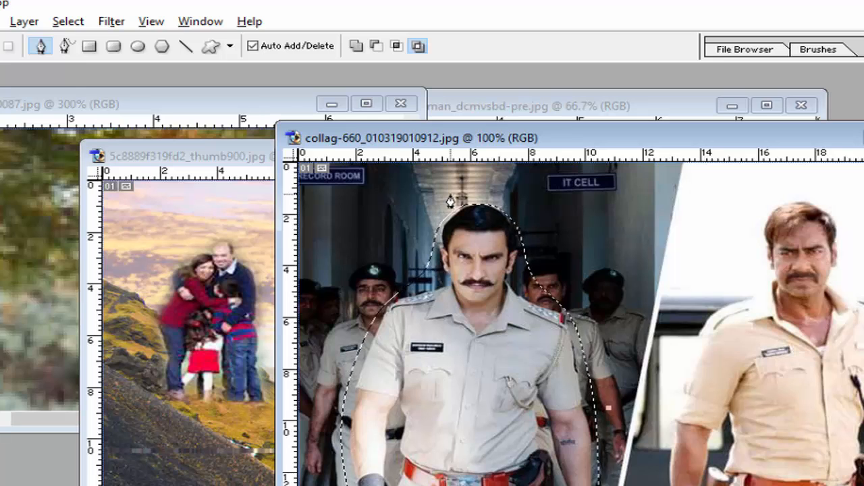
click(68, 22)
mouse_move(115, 181)
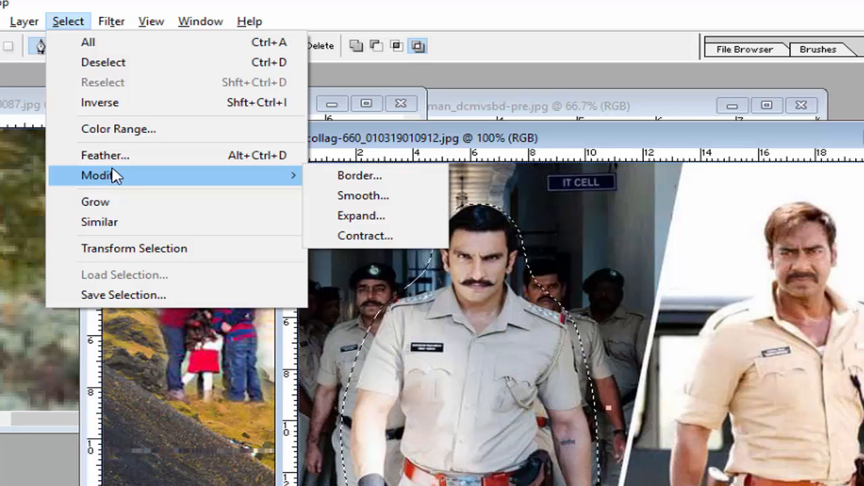
click(452, 306)
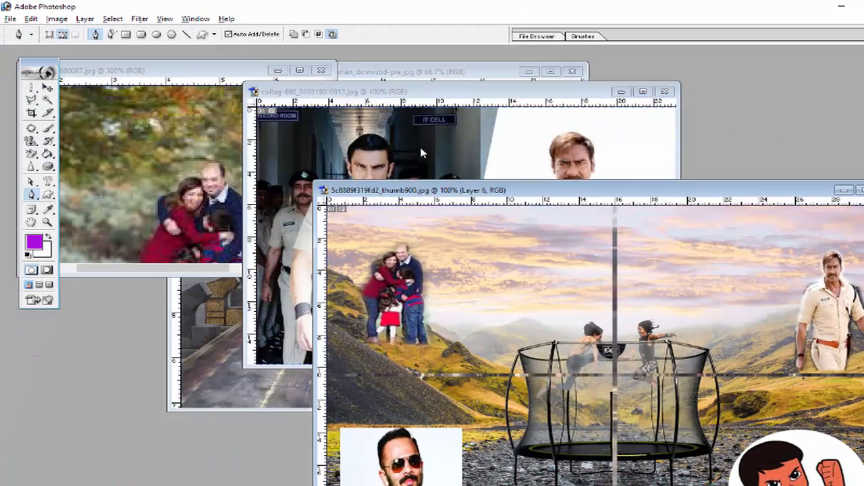
Move the selected corridor officer into the landscape image in front of the trampoline, and shift the landscape window to show the whole picture
click(378, 155)
key(v)
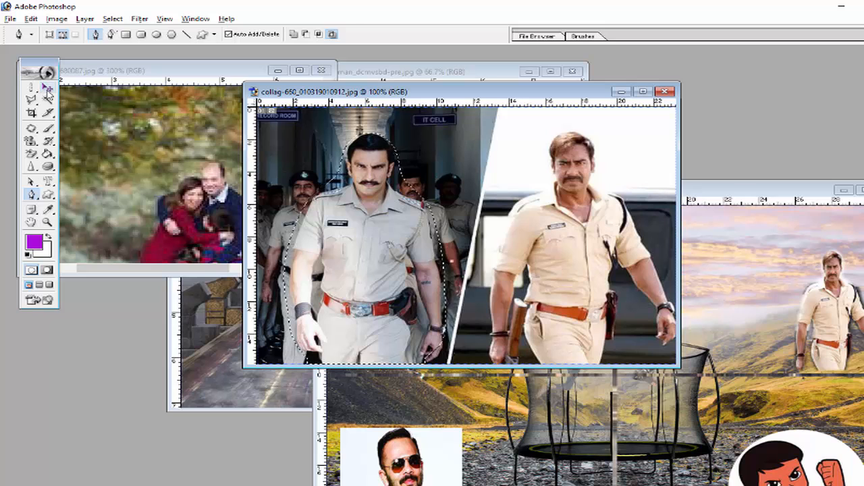
drag(382, 208, 599, 315)
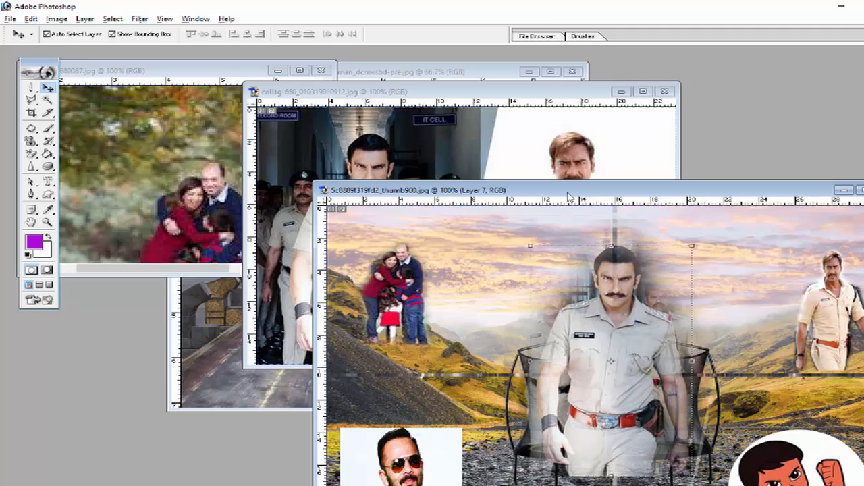
drag(569, 197, 359, 78)
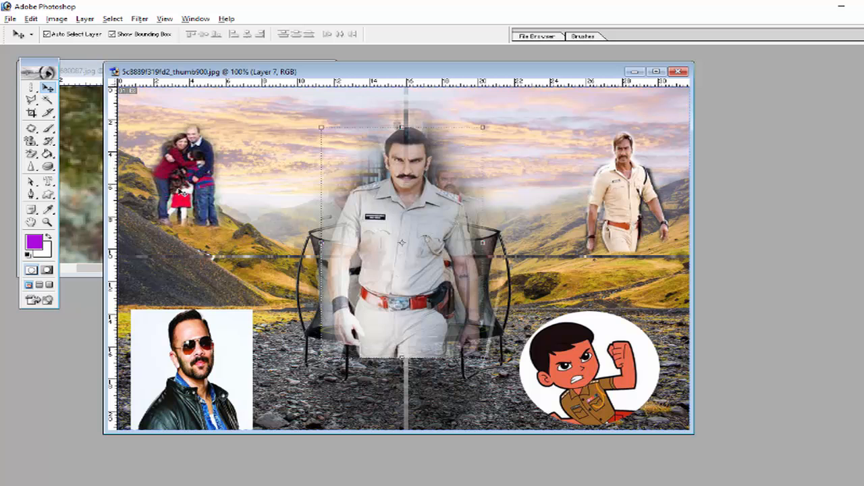
Open the image maxresdefault from the images folder and reposition its window clear of the toolbox
click(9, 19)
click(23, 50)
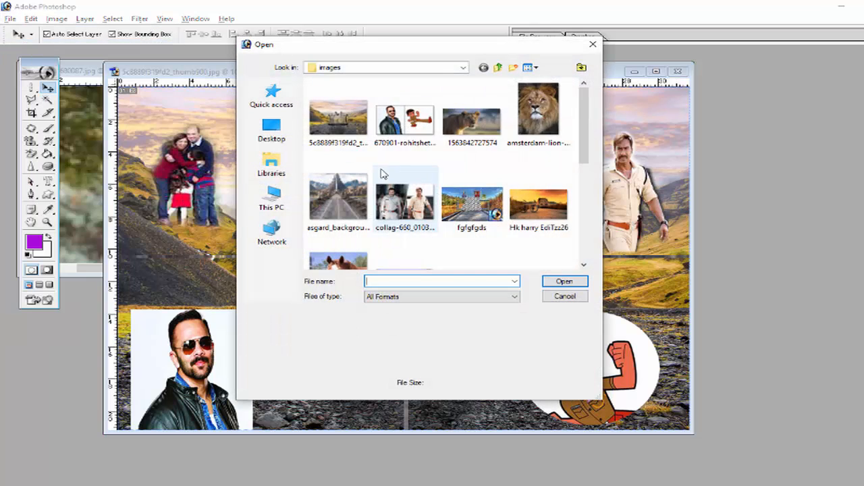
drag(583, 99, 579, 206)
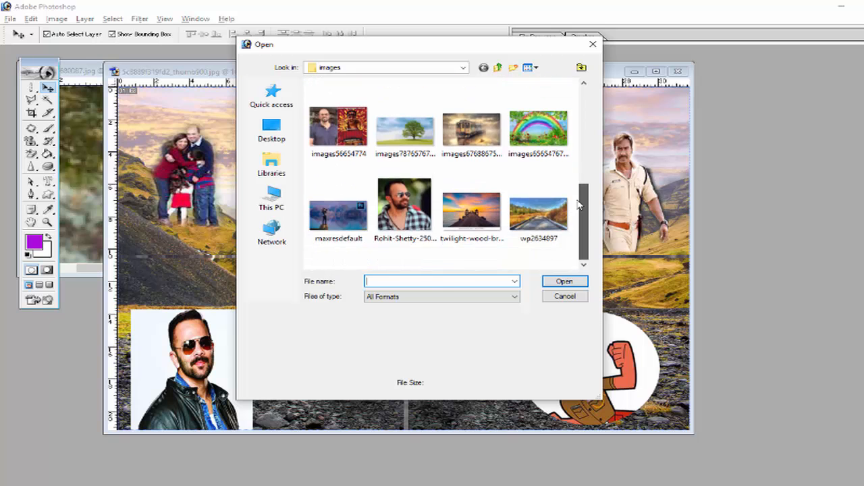
double_click(351, 223)
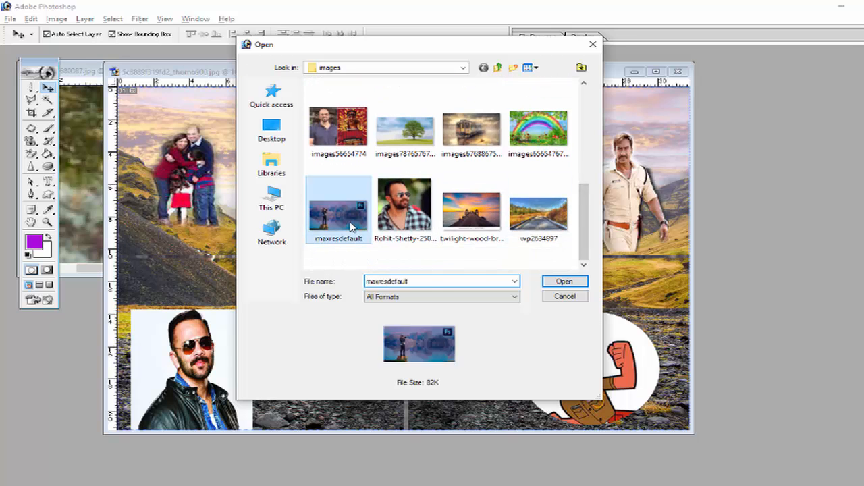
drag(360, 64, 480, 47)
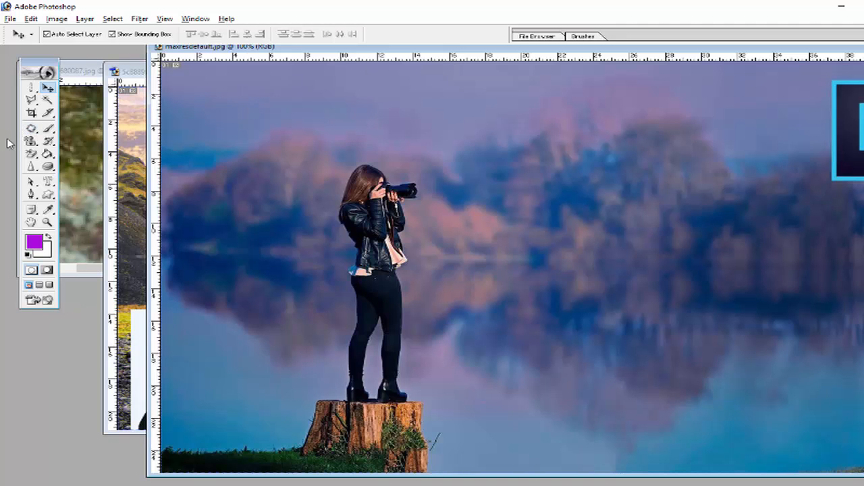
click(32, 100)
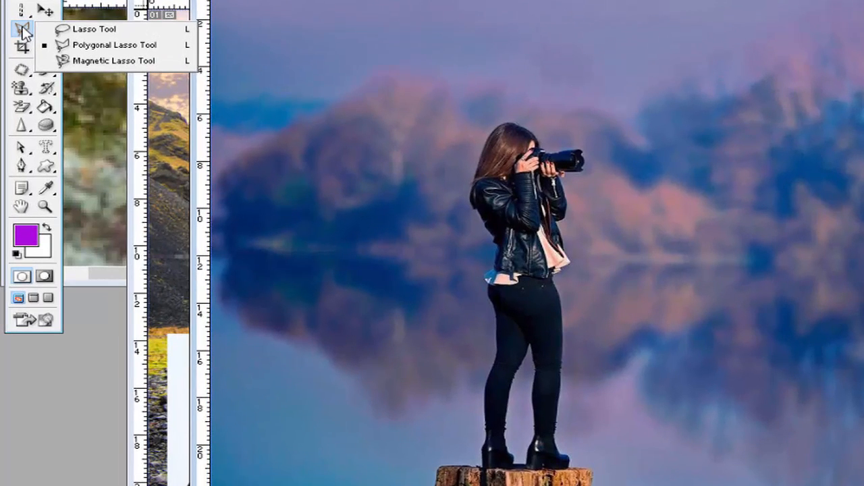
click(20, 12)
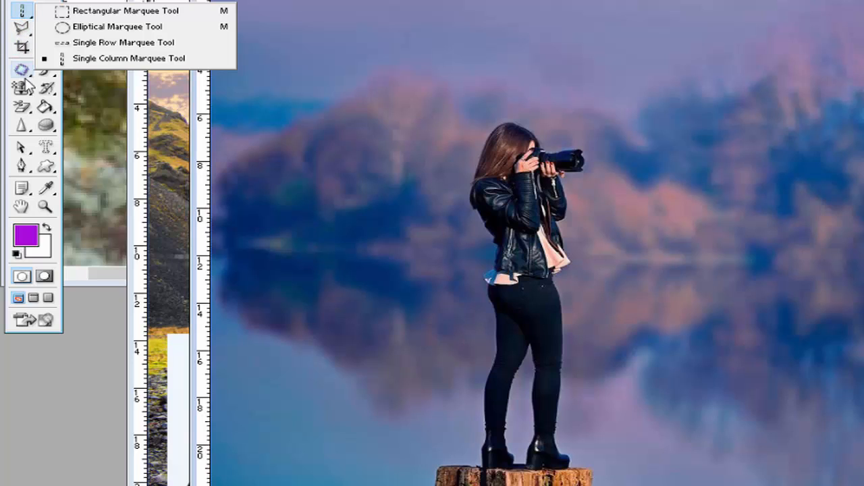
click(21, 166)
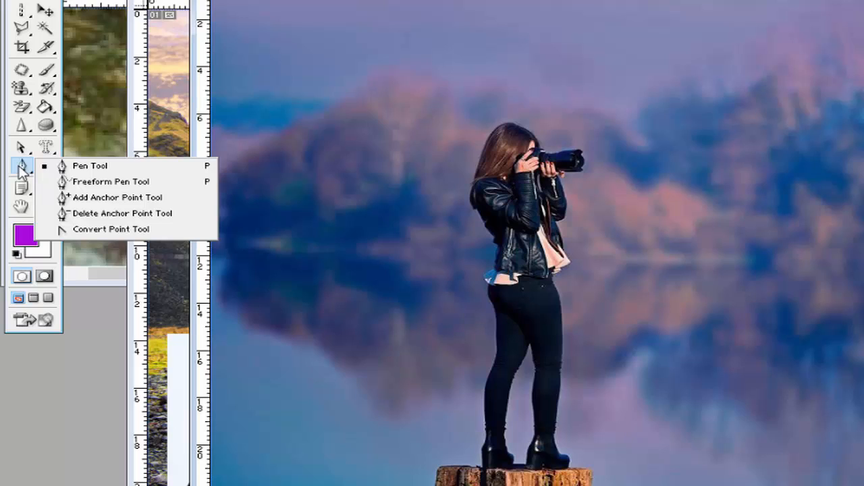
Draw a freehand Lasso selection around the woman with the camera in the maxresdefault image
click(23, 29)
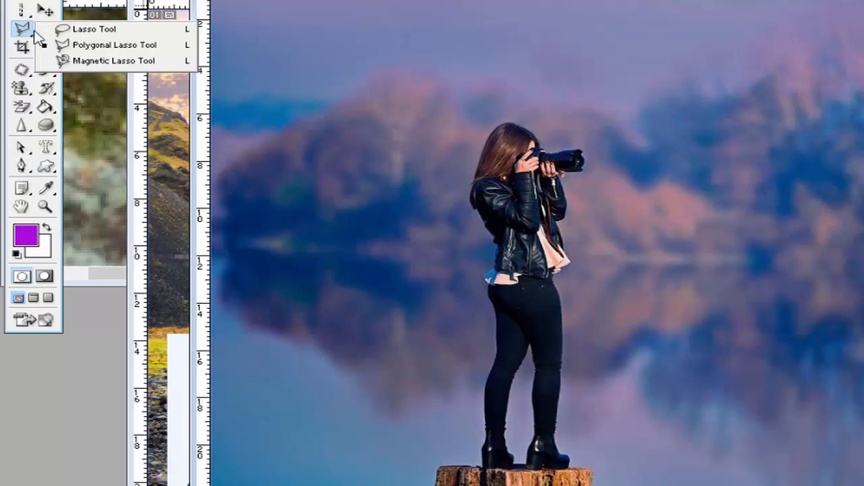
click(84, 32)
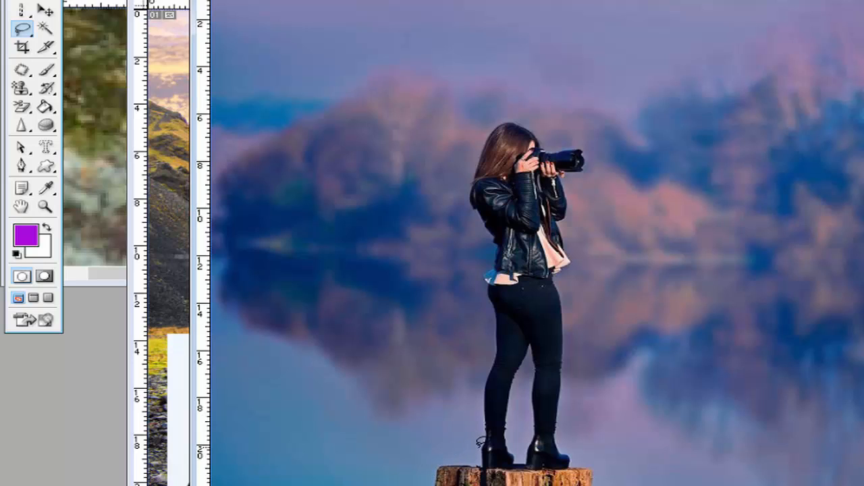
mouse_move(467, 456)
mouse_down()
mouse_move(494, 322)
mouse_move(486, 269)
mouse_up()
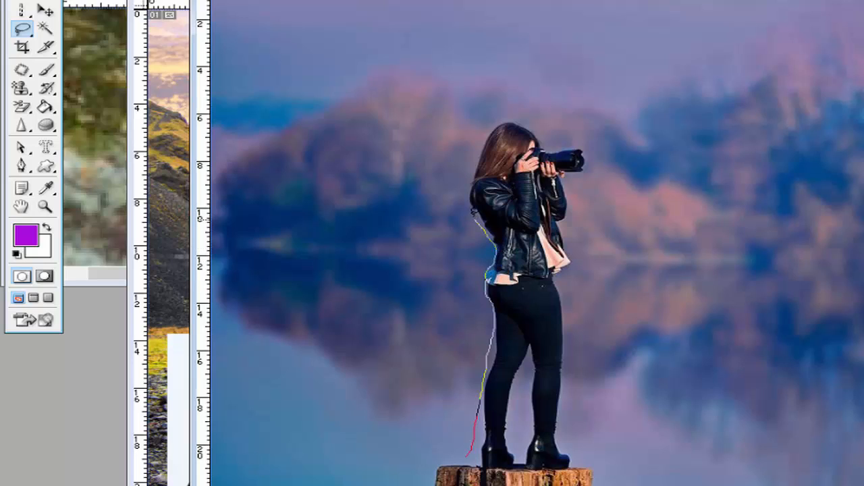
mouse_move(471, 211)
mouse_down()
mouse_move(465, 177)
mouse_move(492, 133)
mouse_move(514, 118)
mouse_move(545, 141)
mouse_move(596, 154)
mouse_move(571, 180)
mouse_move(564, 307)
mouse_move(568, 414)
mouse_move(608, 485)
mouse_up()
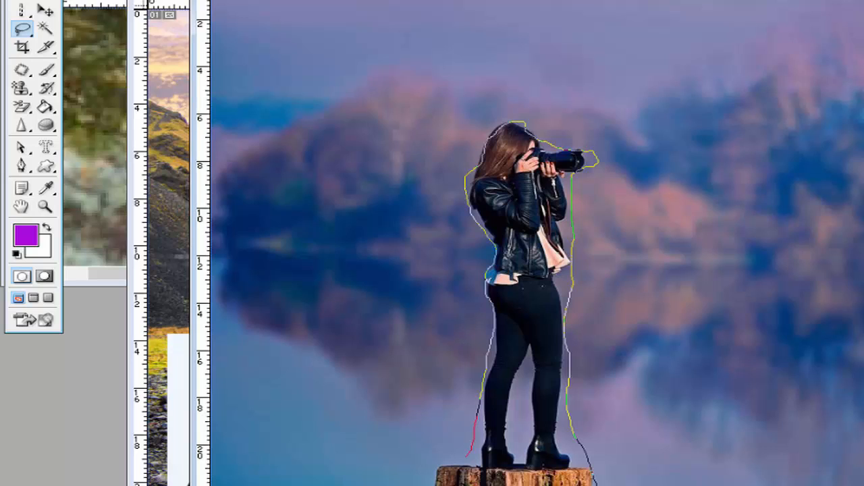
drag(426, 476, 478, 437)
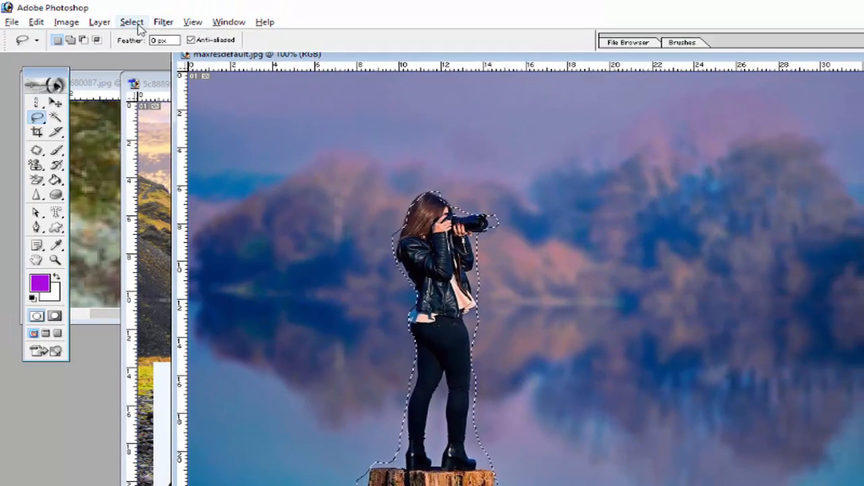
Invert the lasso selection to select the background around the woman, and shift the image window to view its full extent
click(132, 22)
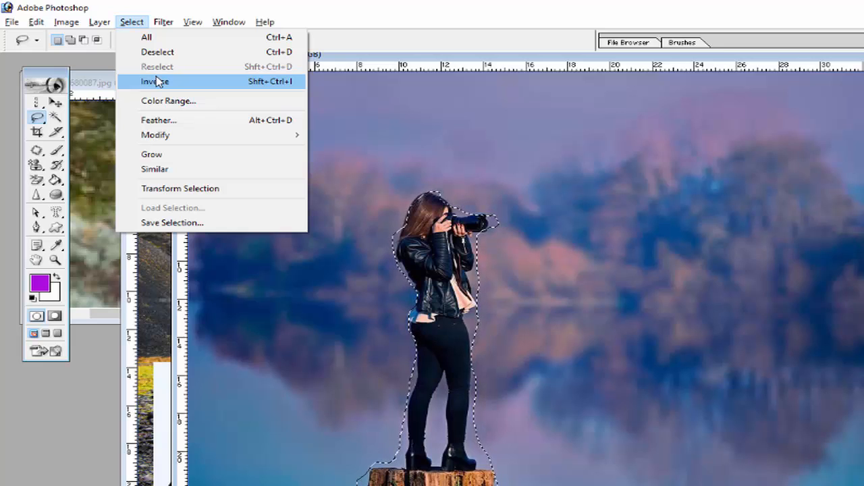
click(157, 82)
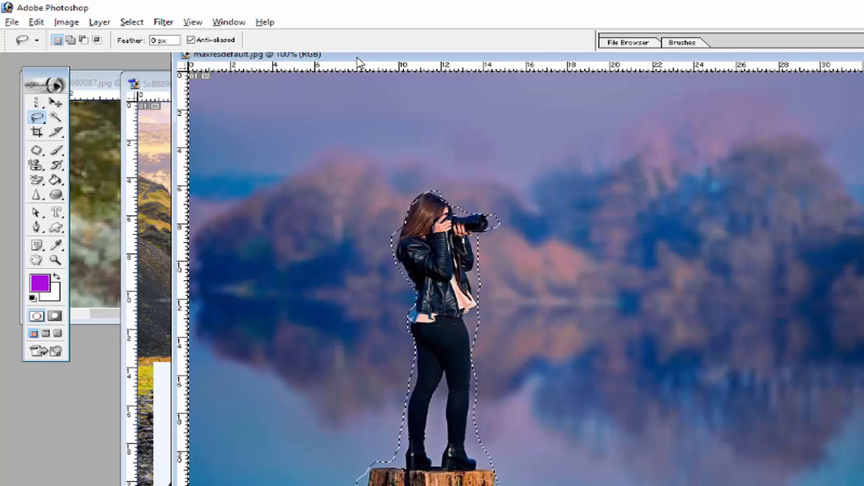
drag(360, 57, 200, 60)
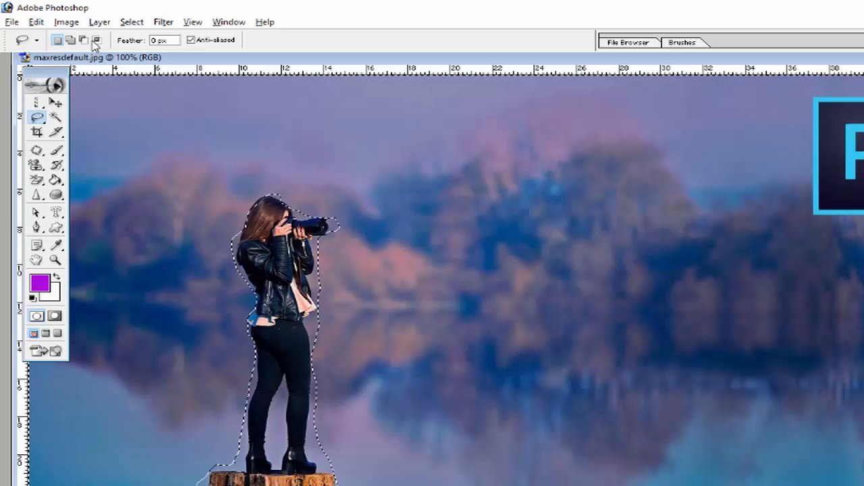
click(39, 120)
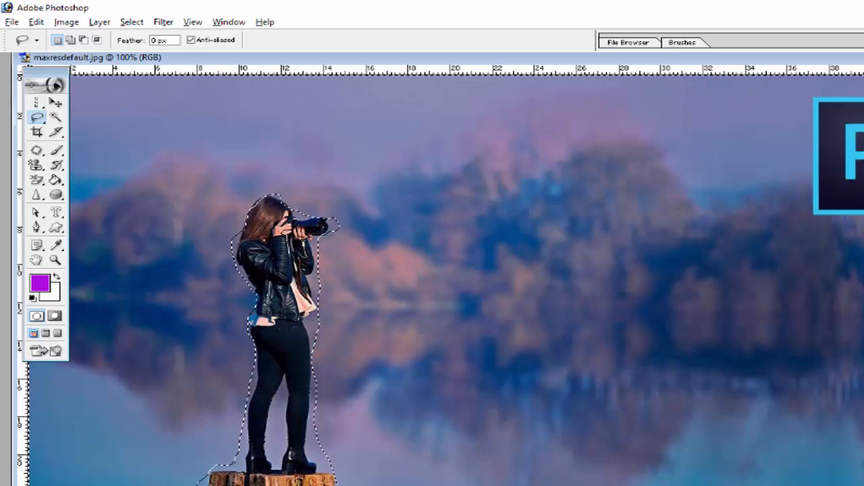
click(135, 23)
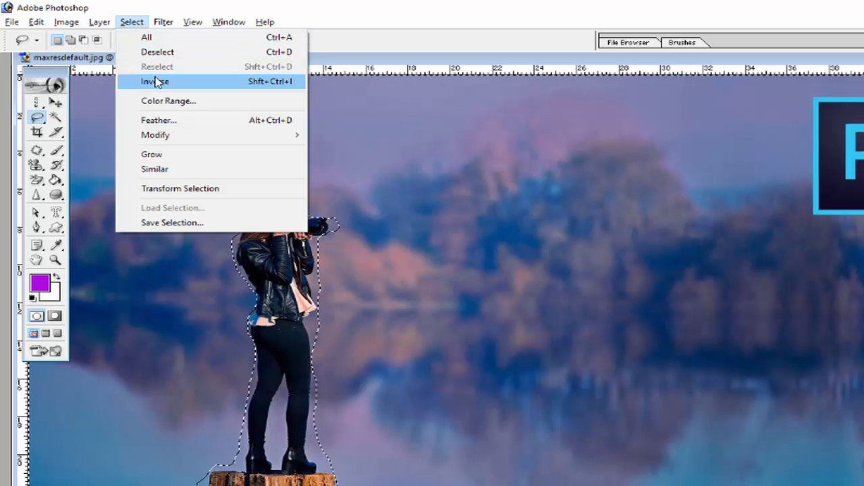
click(365, 64)
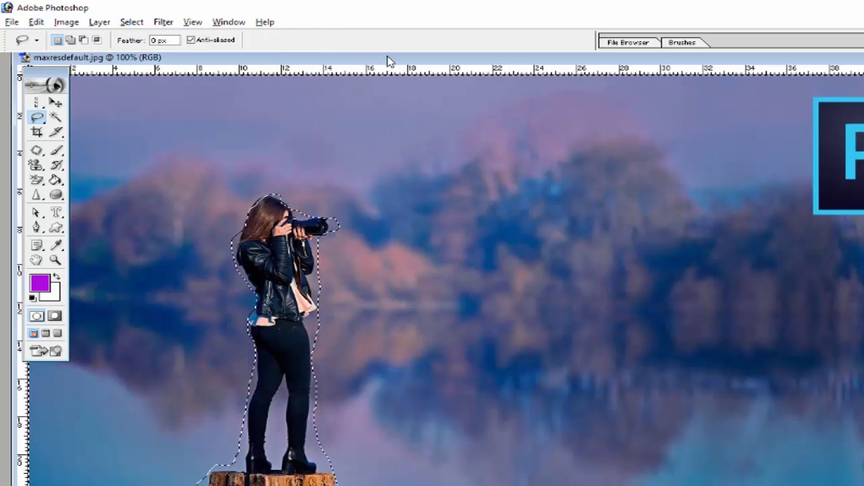
Uncover the landscape image and move the selected background into it as a new layer, placing it beside the family
drag(388, 60, 831, 115)
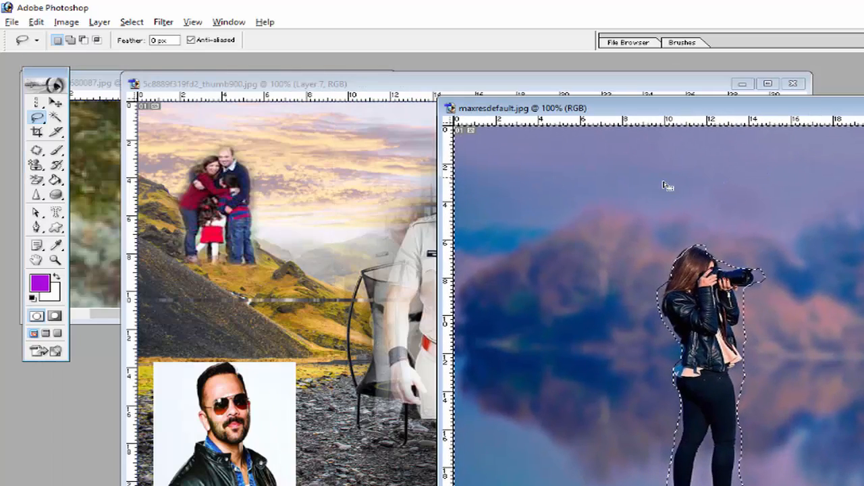
click(56, 102)
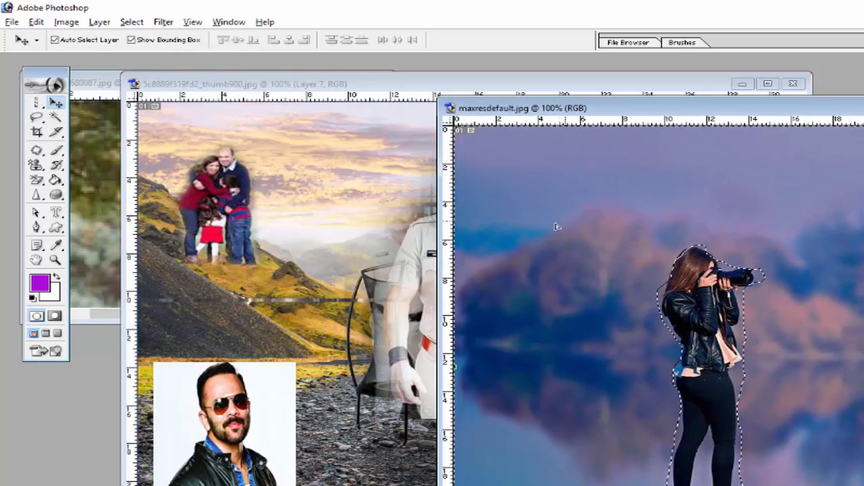
drag(702, 310, 286, 209)
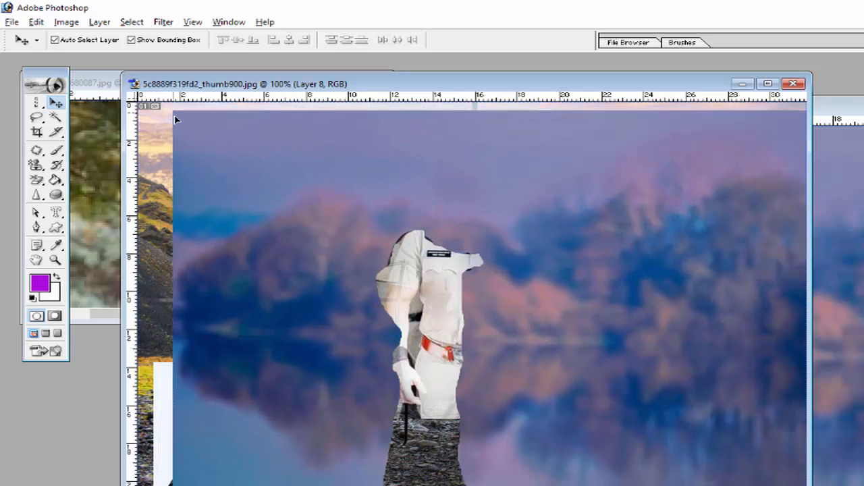
drag(176, 116, 282, 175)
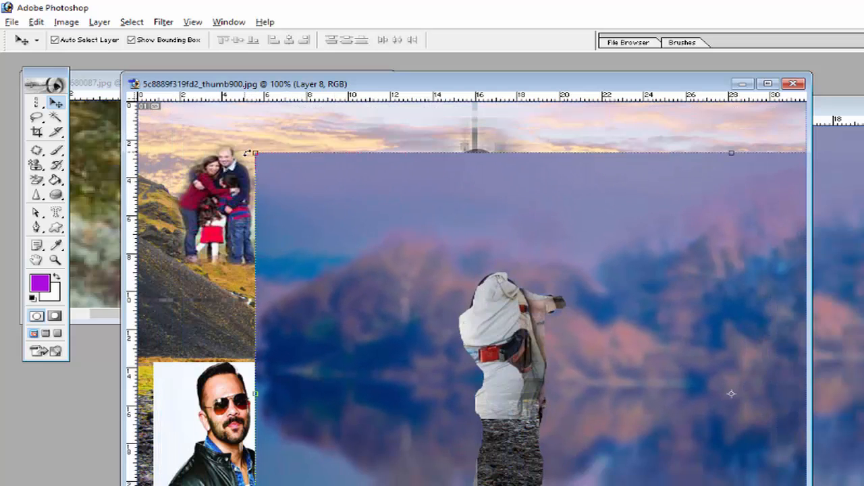
Scale the pasted background layer to 58.0% width and 52.8% height, position it over the upper landscape, and apply the transform
key(ctrl+t)
drag(251, 151, 484, 299)
drag(495, 340, 199, 172)
drag(162, 127, 289, 191)
drag(305, 240, 192, 176)
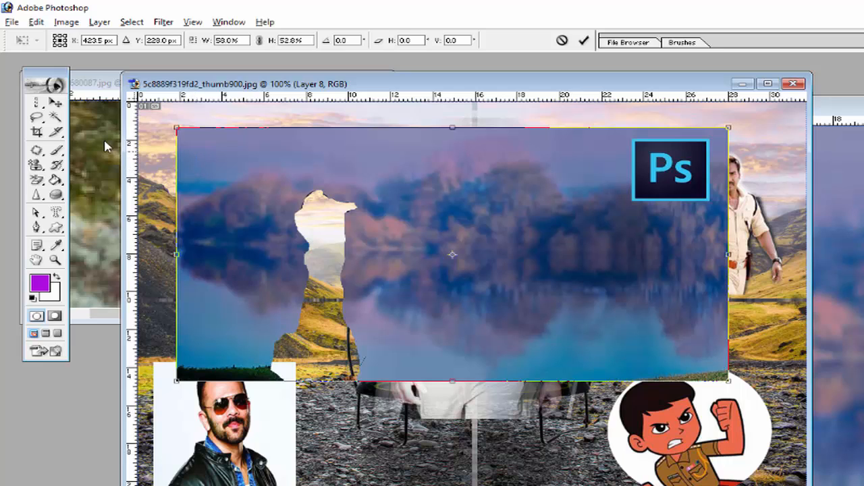
click(57, 103)
click(507, 235)
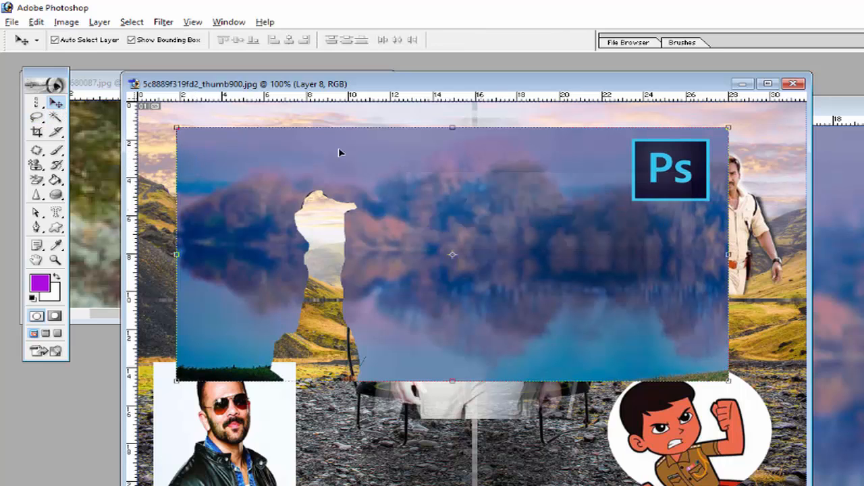
Undo the scaling and the last move of the pasted background layer
click(36, 22)
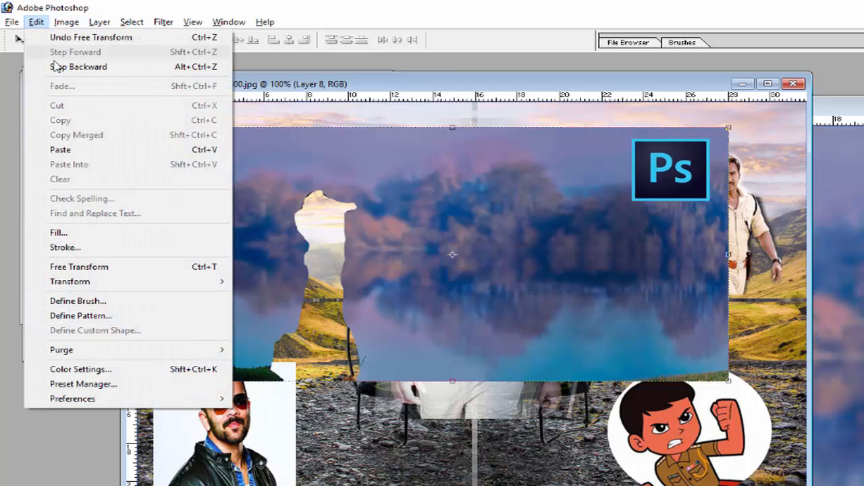
click(61, 65)
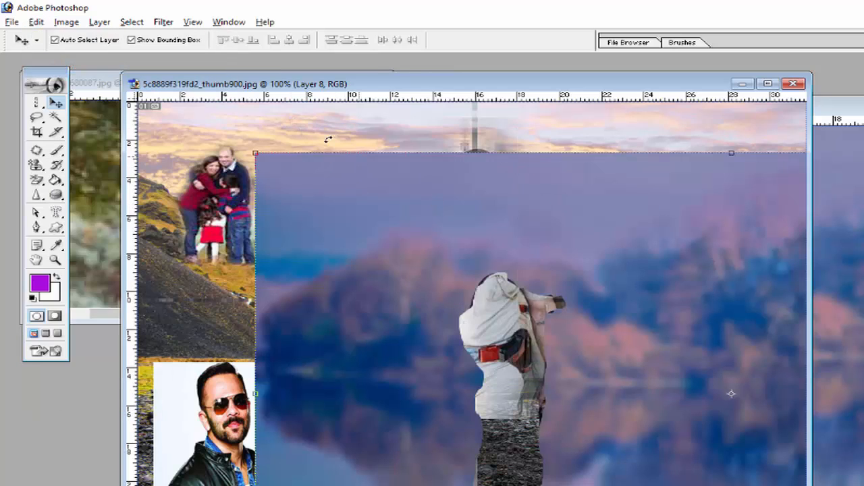
click(36, 23)
click(64, 66)
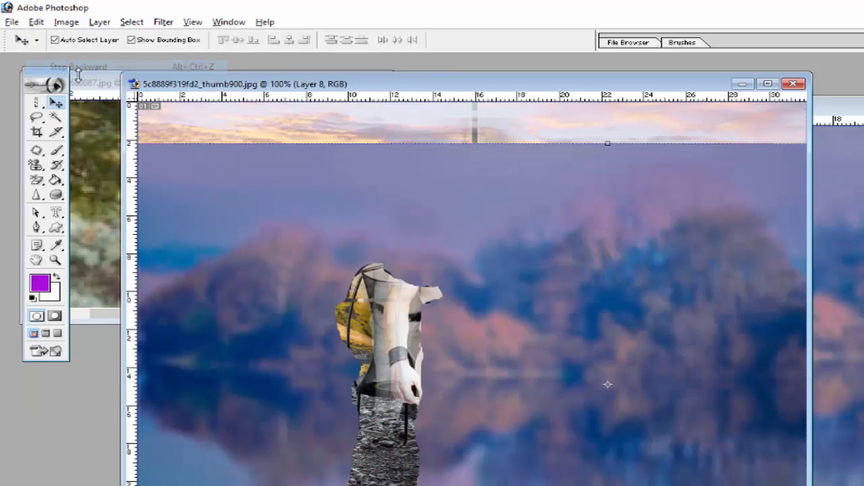
Delete the pasted background layer from the landscape image
click(100, 22)
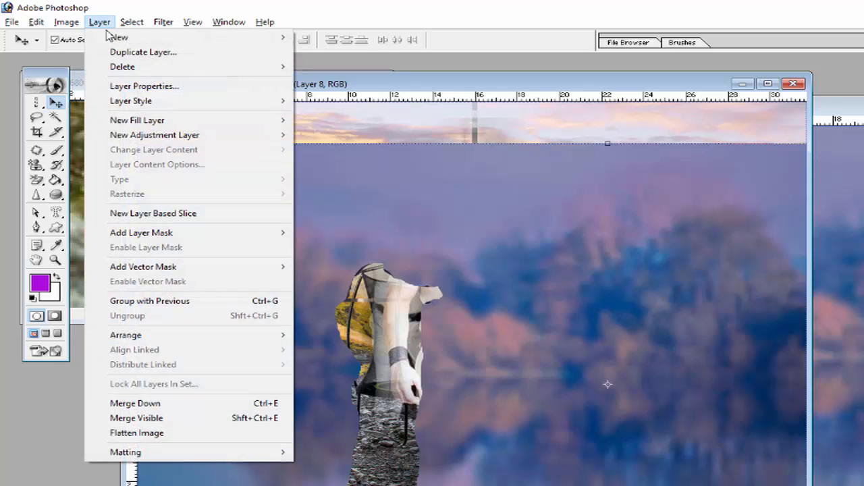
mouse_move(263, 68)
click(316, 68)
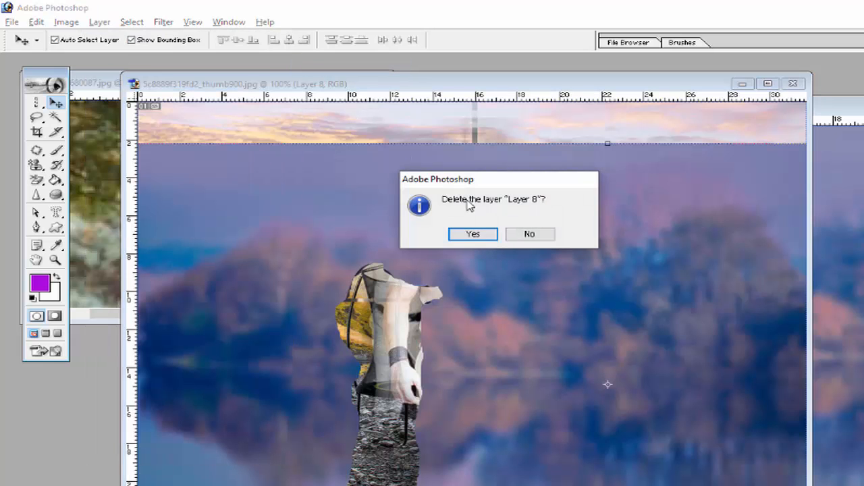
click(479, 235)
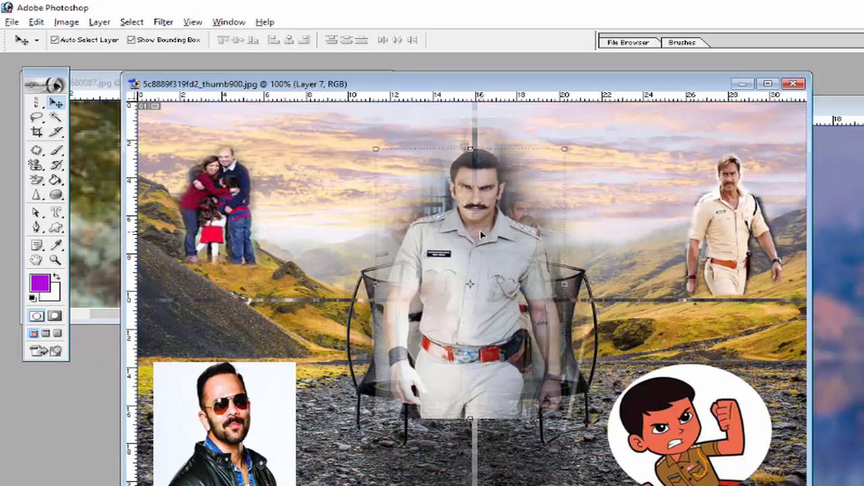
Return to the maxresdefault image, reposition its window over the landscape, and deselect the inverted selection
click(848, 137)
drag(852, 92, 454, 83)
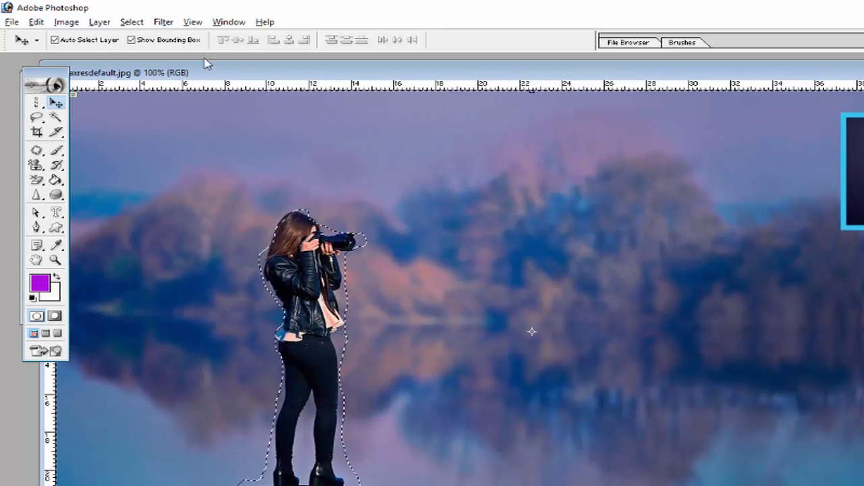
click(132, 23)
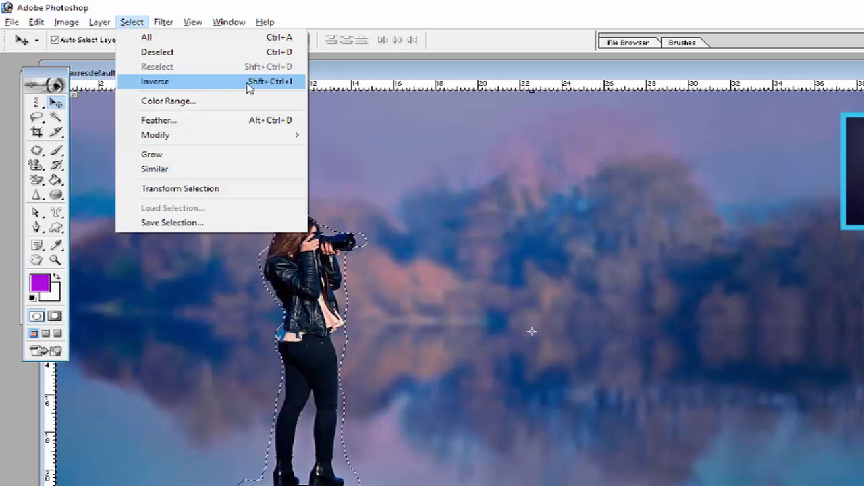
click(344, 71)
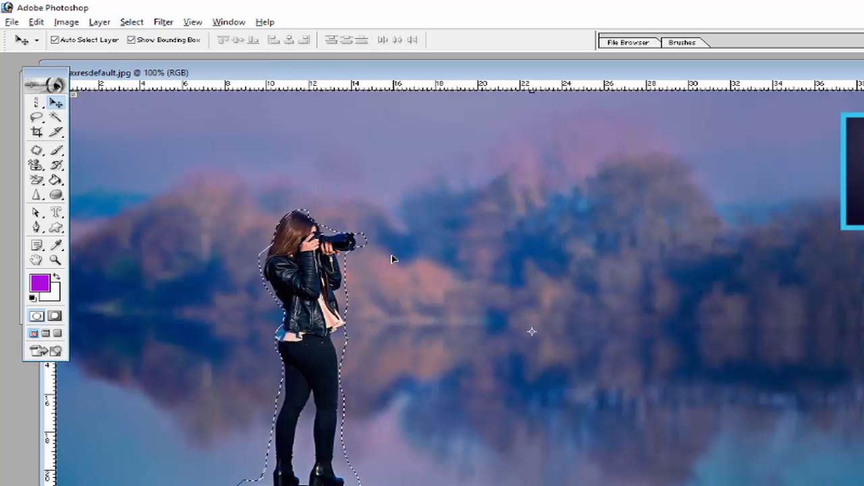
click(38, 117)
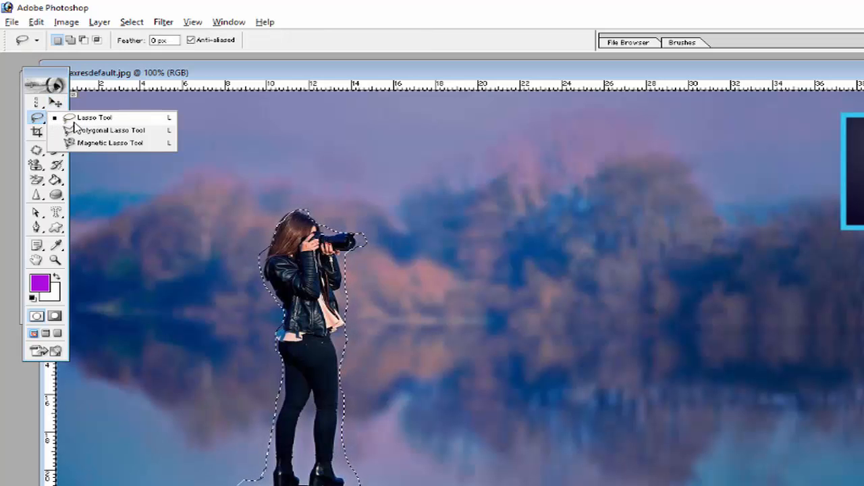
click(132, 21)
click(157, 52)
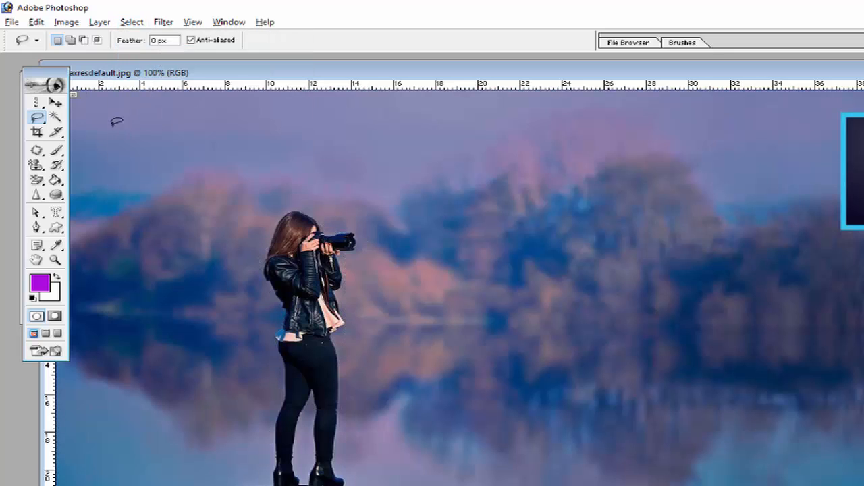
Outline the woman from boots to camera and back down to the stump with the Polygonal Lasso Tool and close the selection
click(37, 118)
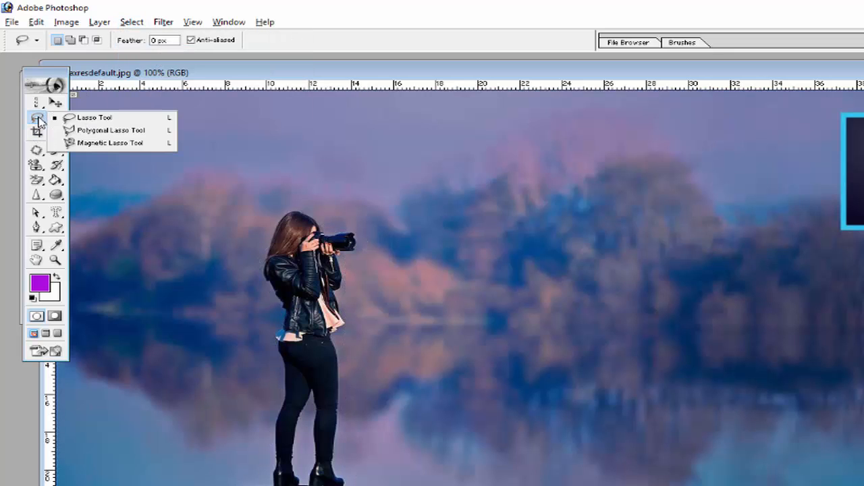
click(76, 131)
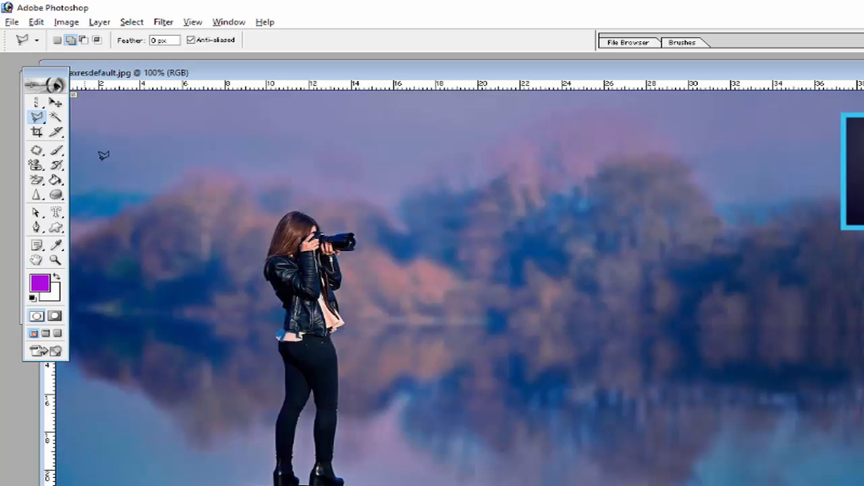
click(245, 481)
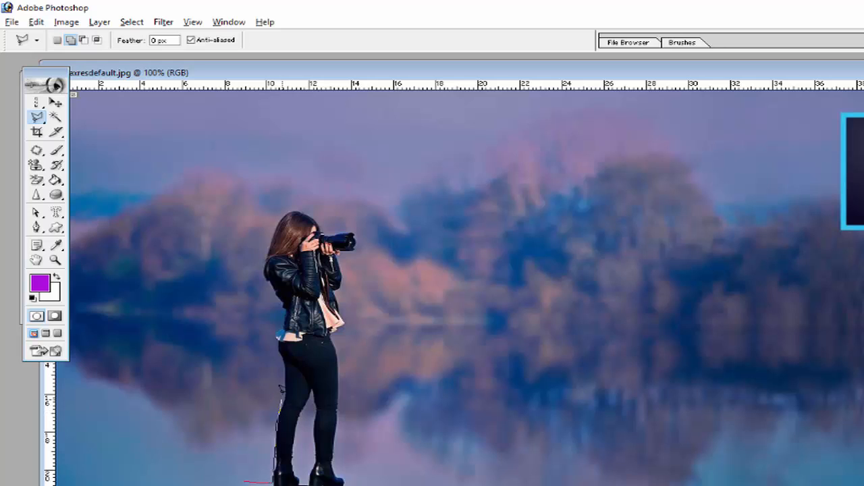
click(282, 375)
click(278, 349)
click(270, 329)
click(279, 301)
click(263, 277)
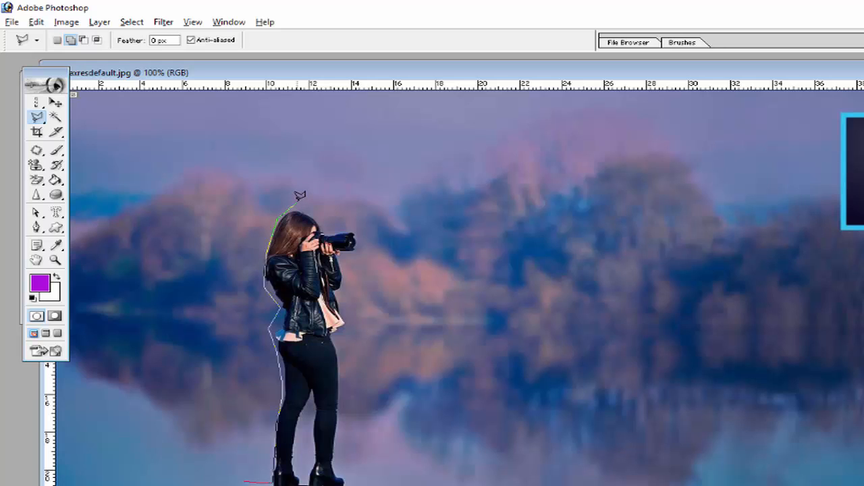
click(296, 203)
click(353, 238)
click(349, 260)
click(344, 309)
click(352, 335)
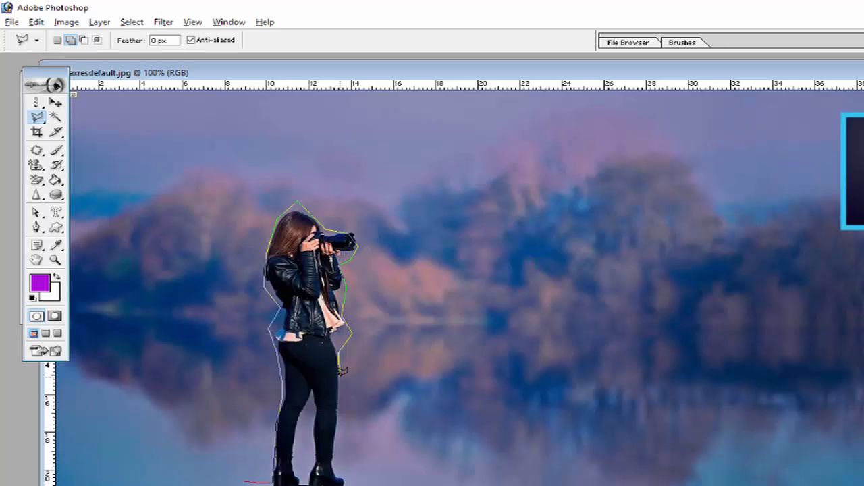
click(341, 369)
click(336, 447)
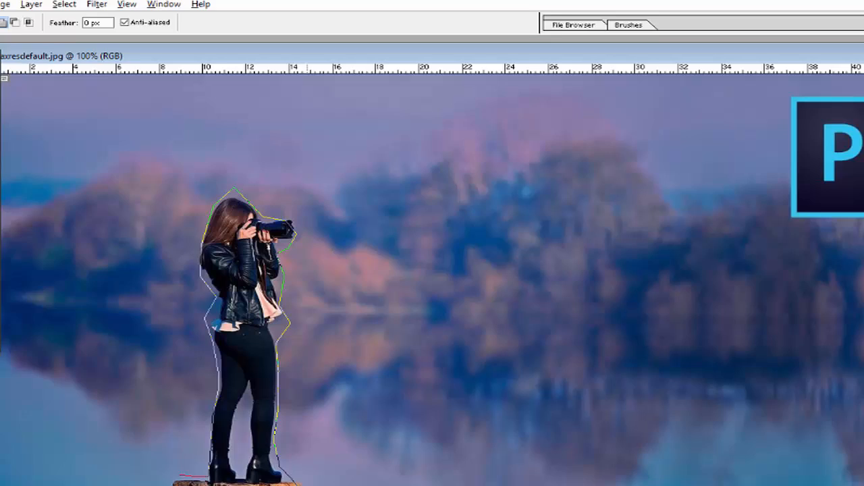
click(136, 480)
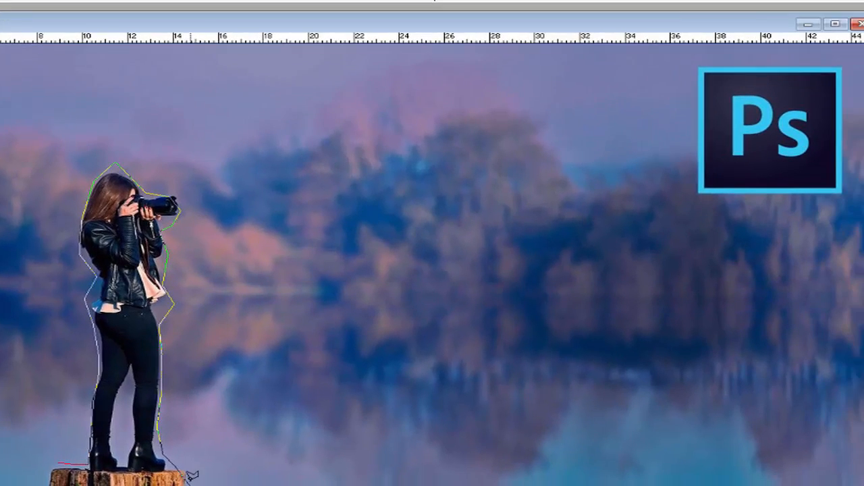
double_click(131, 457)
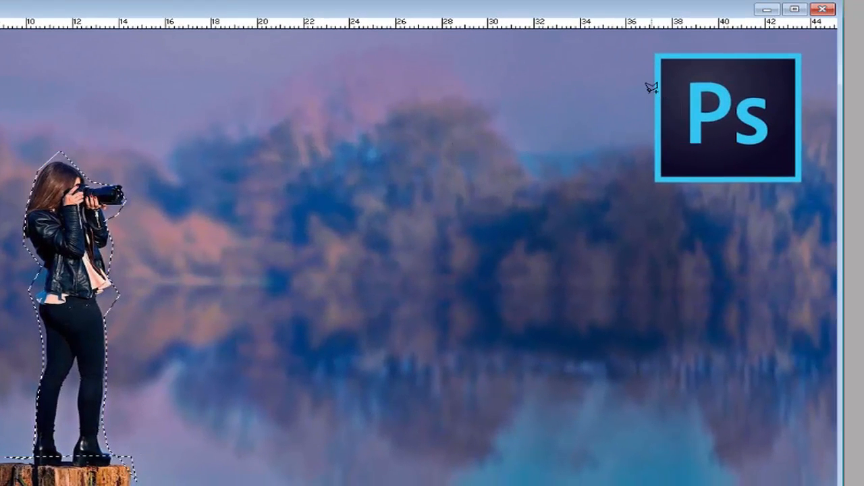
Add the Ps logo to the selection with the Polygonal Lasso Tool, and deselect everything
click(650, 57)
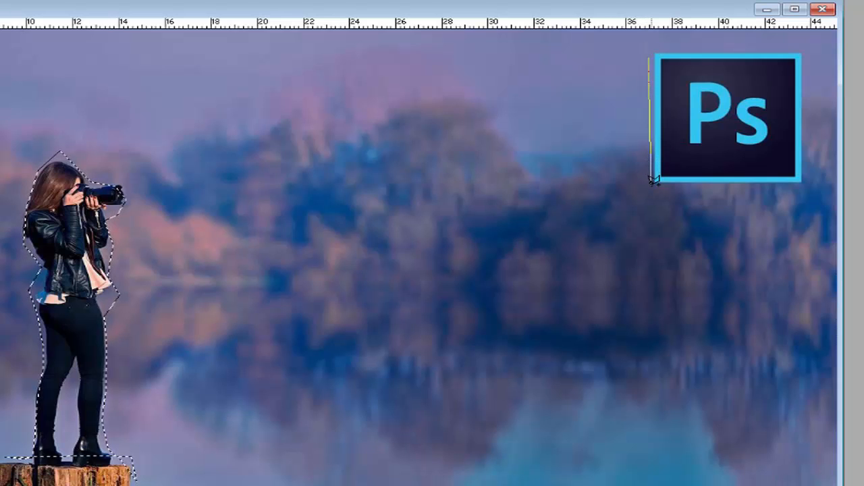
click(652, 185)
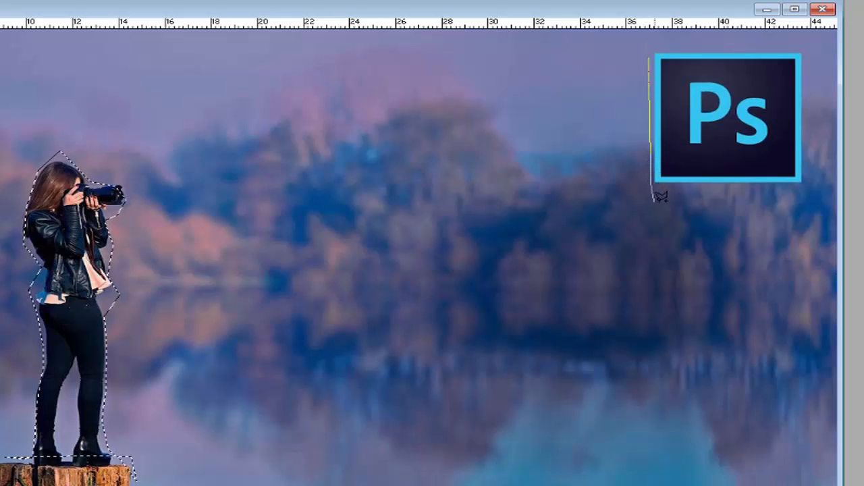
click(803, 183)
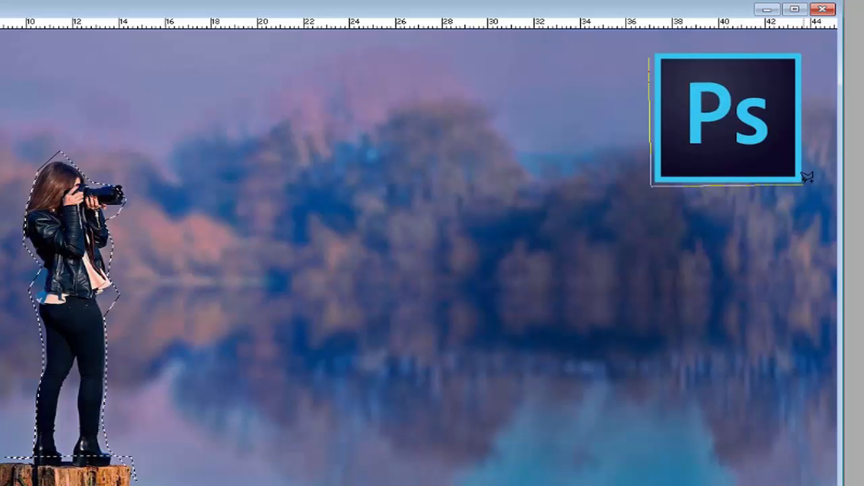
click(804, 44)
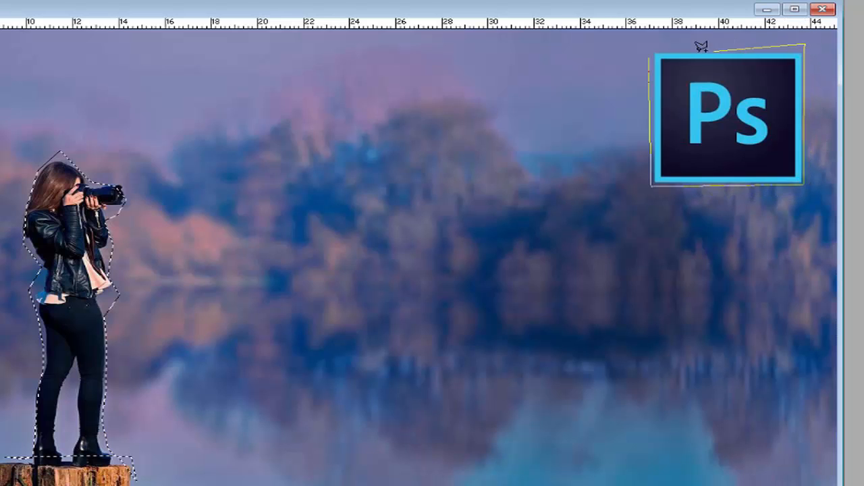
click(650, 59)
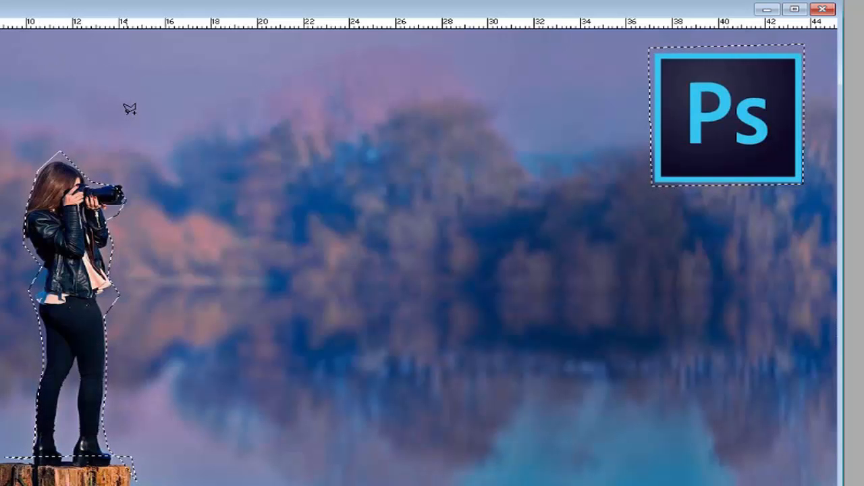
key(ctrl+d)
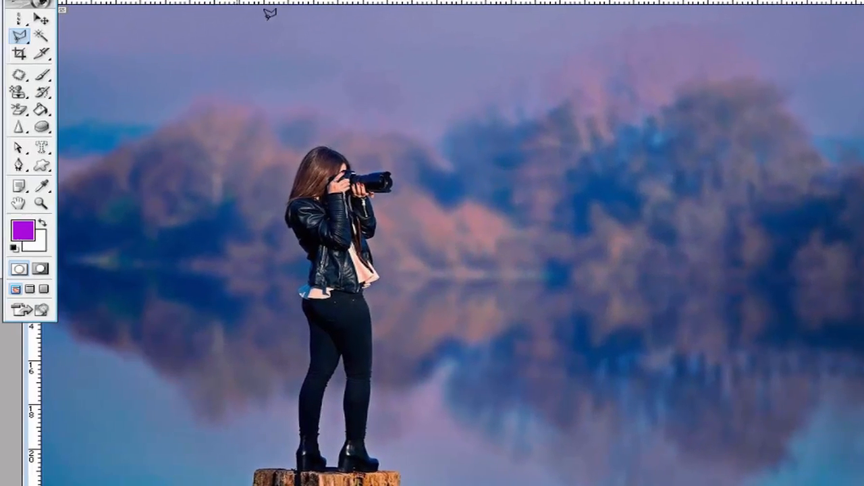
Select the woman by tracing her edges with the Magnetic Lasso Tool, starting and closing beside her boots on the stump
click(28, 35)
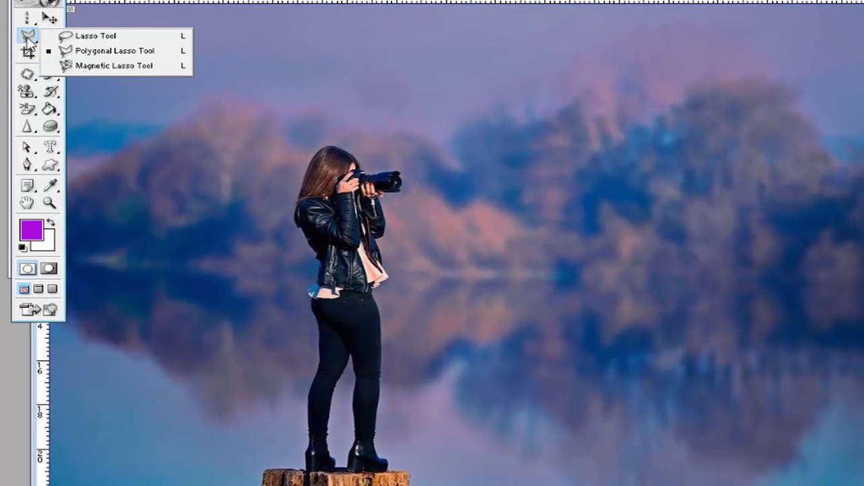
click(105, 65)
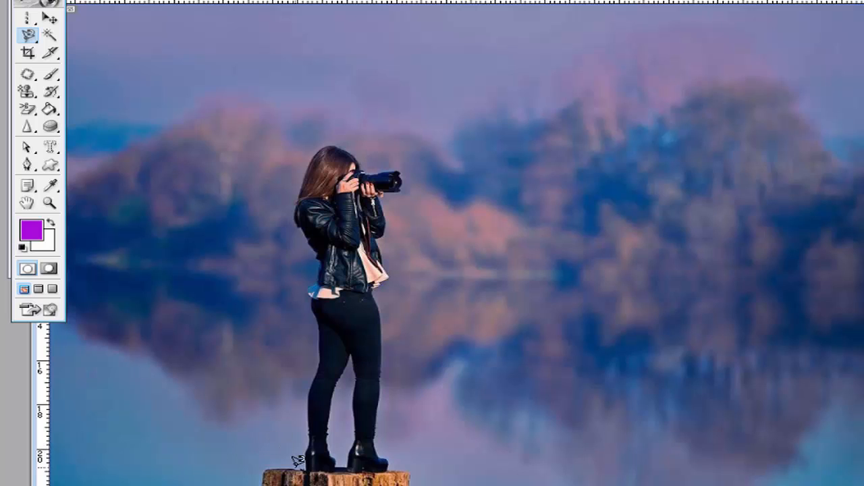
click(301, 447)
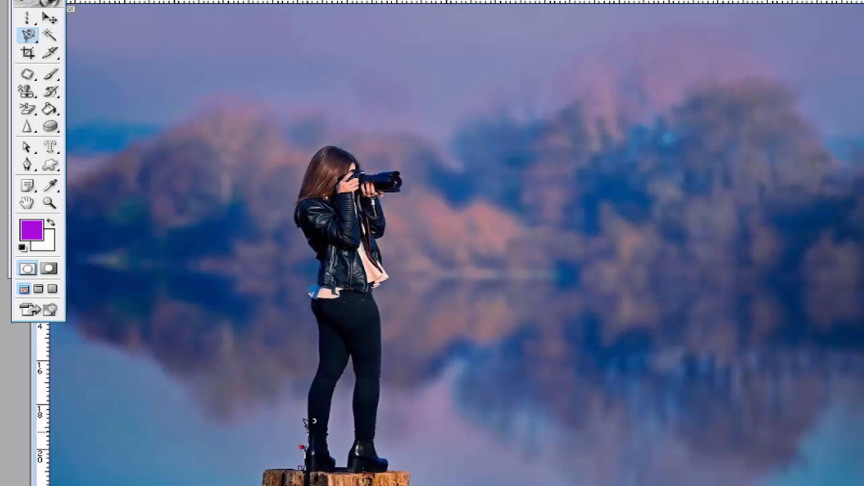
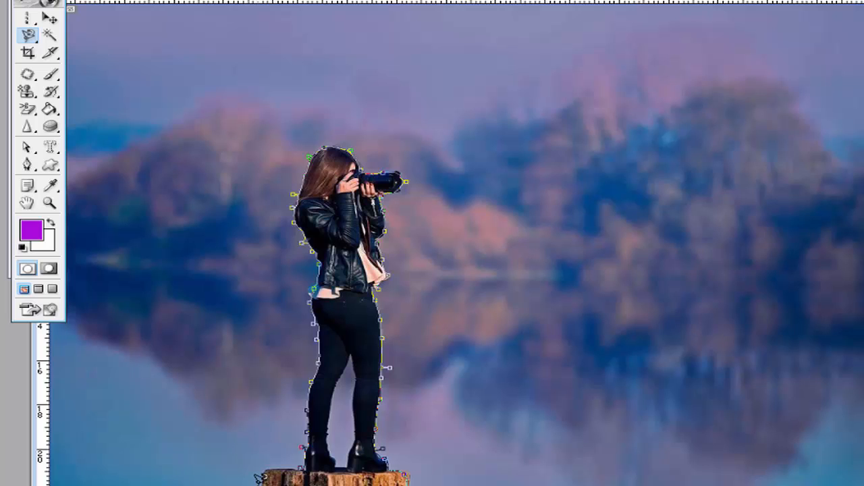
click(263, 466)
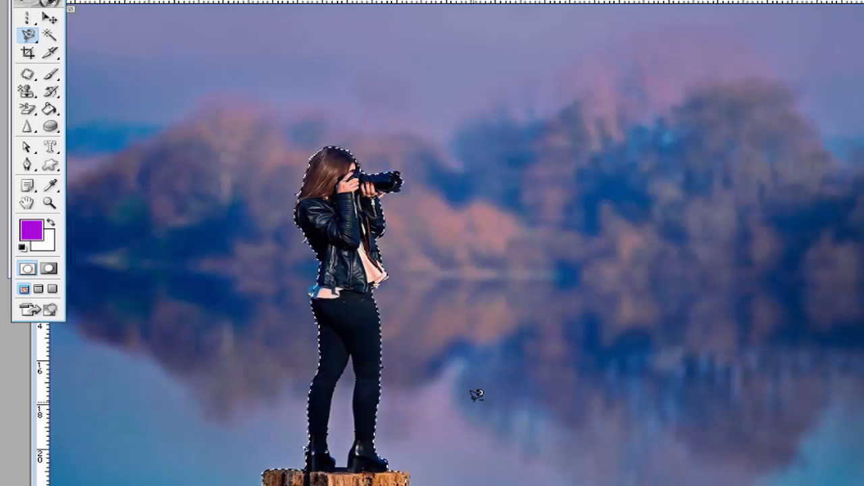
click(28, 35)
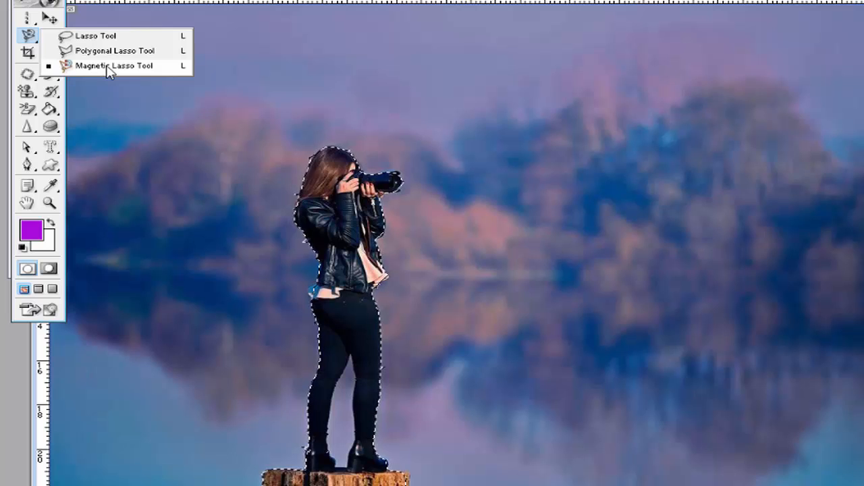
click(182, 152)
click(182, 152)
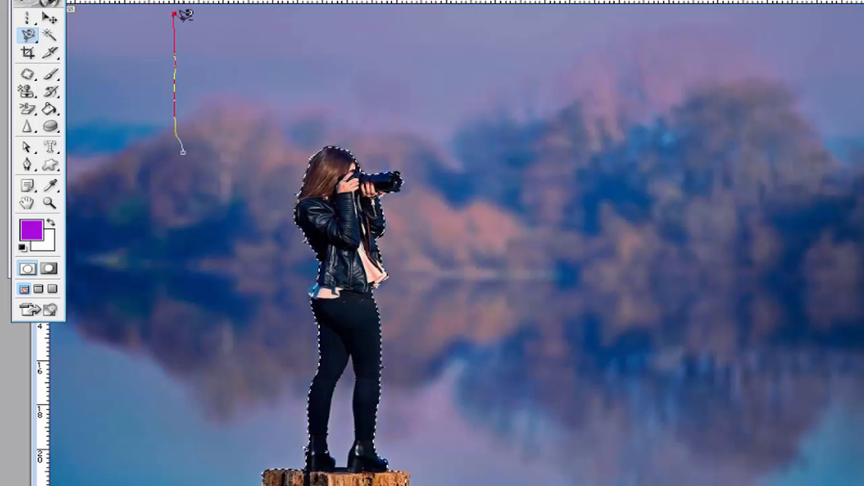
key(Escape)
Deselect the magnetic outline and draw a loose freehand selection around the woman with the Lasso Tool
click(124, 12)
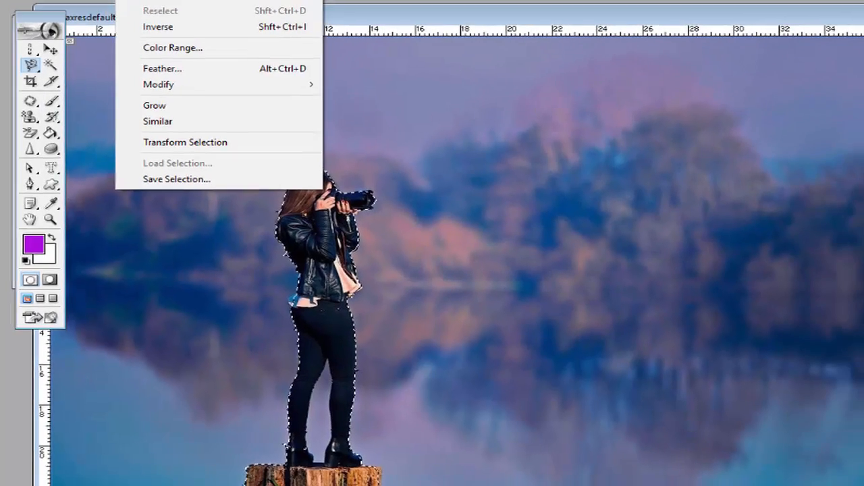
click(134, 50)
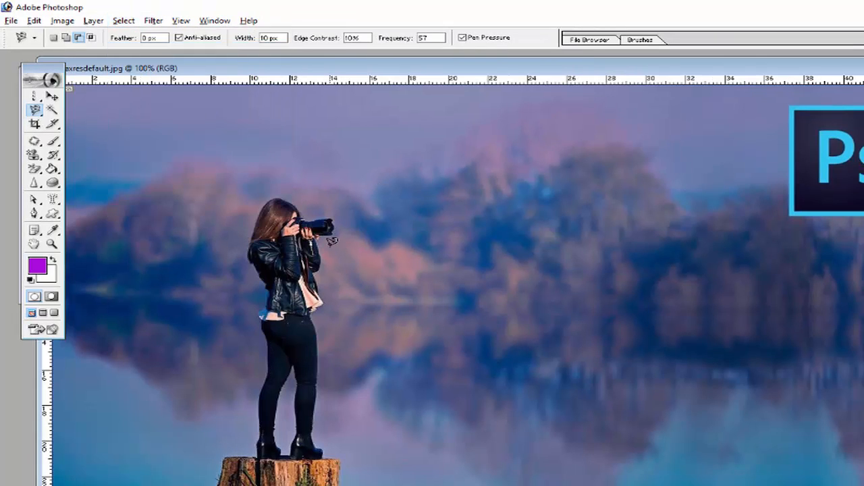
click(35, 111)
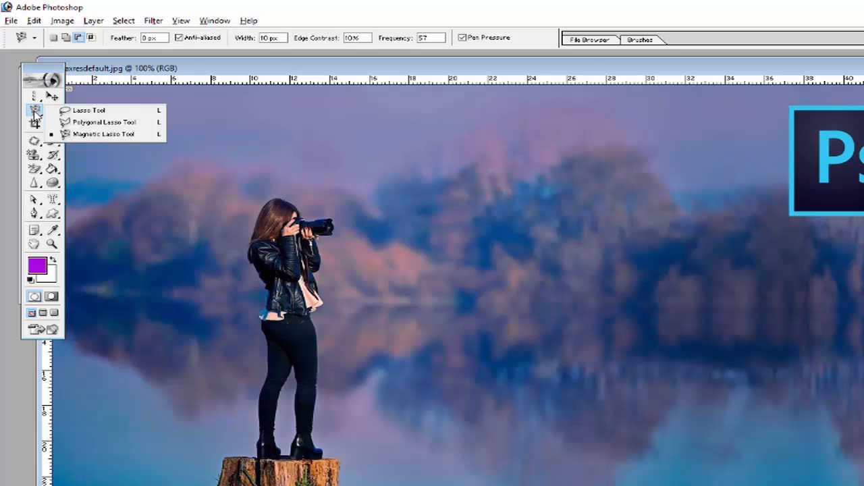
click(68, 112)
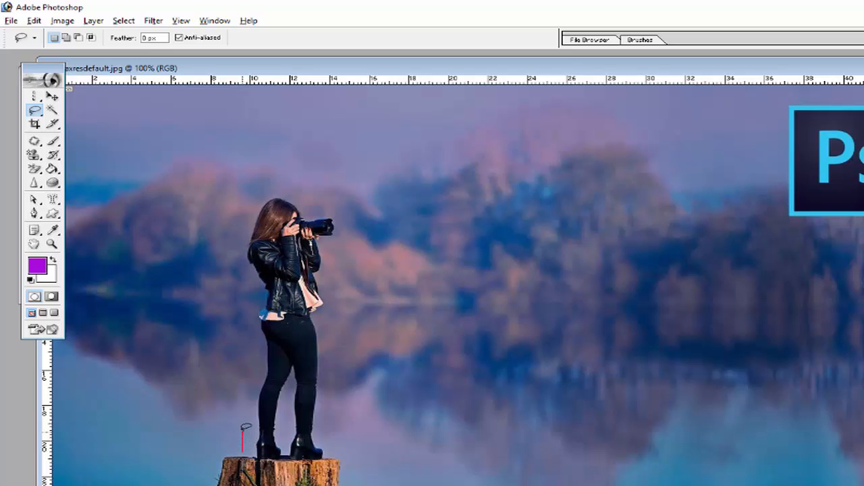
drag(256, 415, 269, 315)
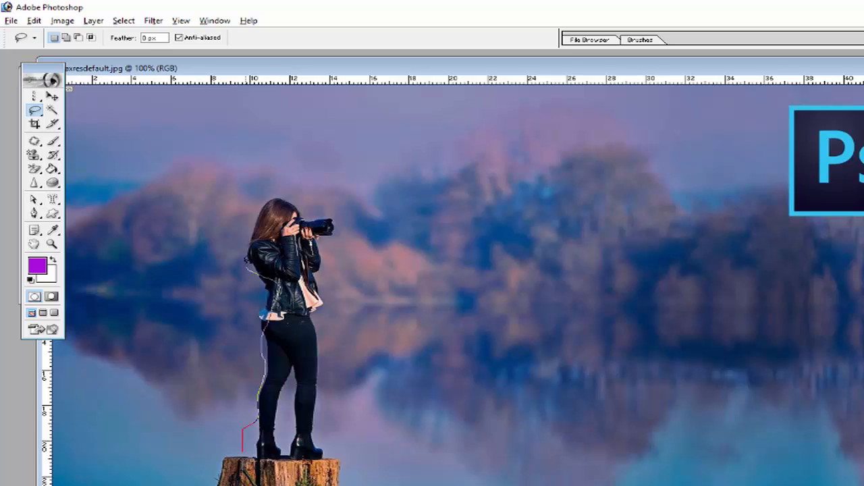
mouse_move(245, 237)
mouse_down()
mouse_move(261, 203)
mouse_move(286, 194)
mouse_move(301, 211)
mouse_move(341, 209)
mouse_move(350, 223)
mouse_move(322, 238)
mouse_move(330, 317)
mouse_move(325, 398)
mouse_move(312, 427)
mouse_up()
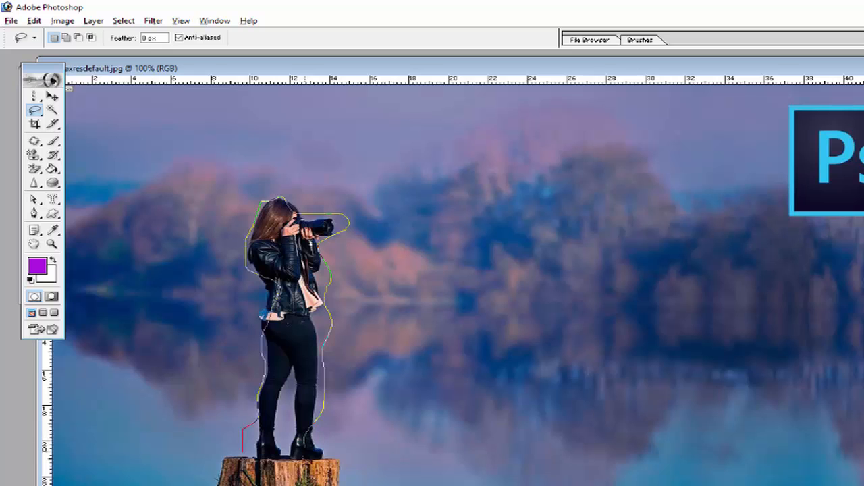
drag(252, 457, 243, 446)
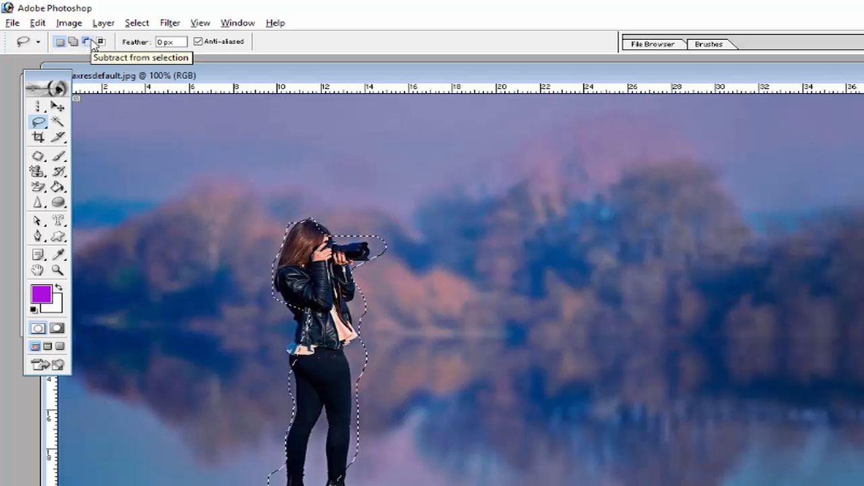
Subtract the excess background beside the woman's legs, jacket and boots from the freehand selection
click(90, 43)
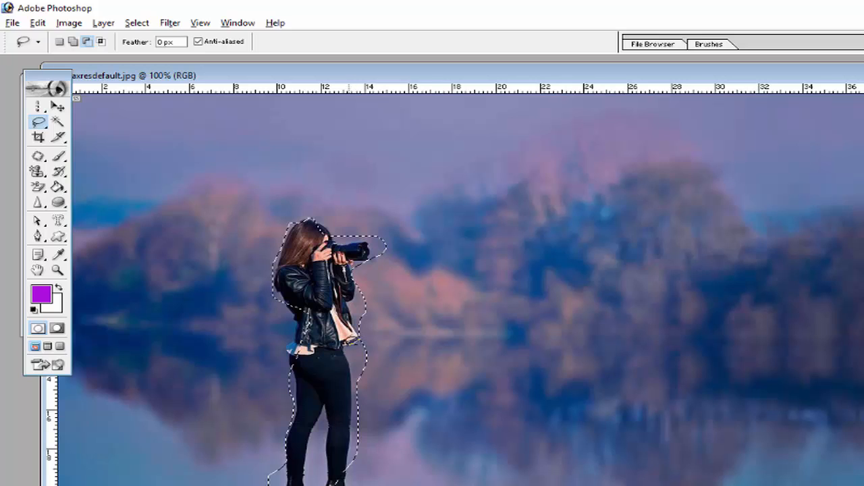
mouse_move(347, 347)
mouse_down()
mouse_move(351, 468)
mouse_move(362, 473)
mouse_move(381, 457)
mouse_move(386, 382)
mouse_move(385, 365)
mouse_move(346, 336)
mouse_up()
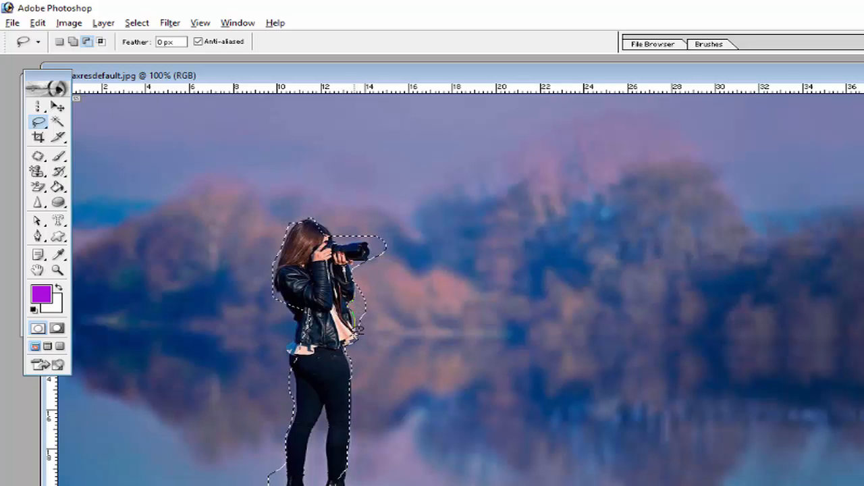
mouse_move(384, 334)
mouse_down()
mouse_move(375, 281)
mouse_move(351, 265)
mouse_up()
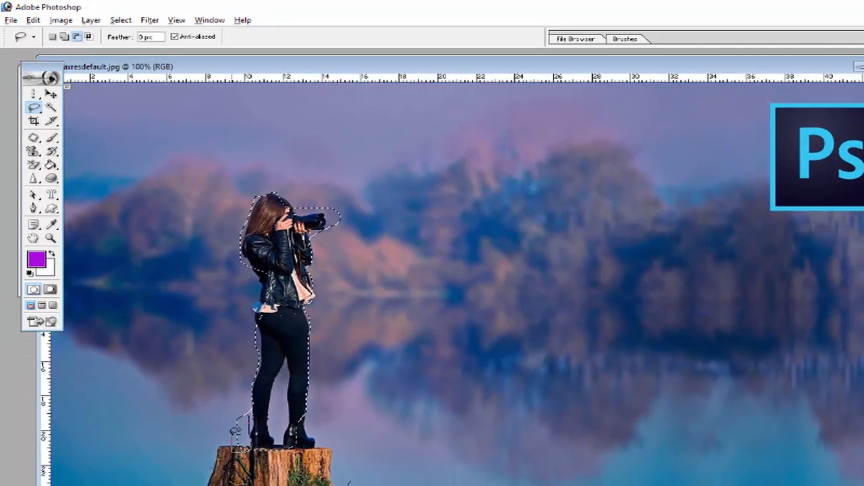
mouse_move(264, 480)
mouse_down()
mouse_move(276, 459)
mouse_move(254, 447)
mouse_up()
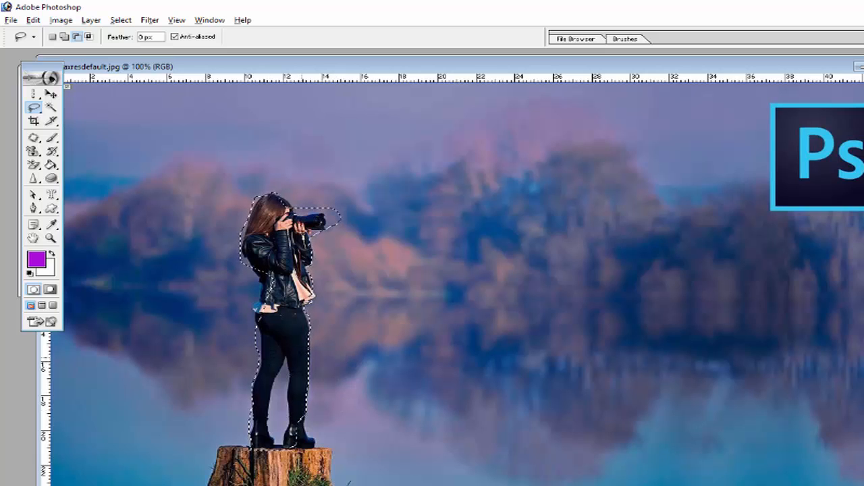
Add the missed areas along the back of the woman's jacket and above her head to the selection
click(65, 37)
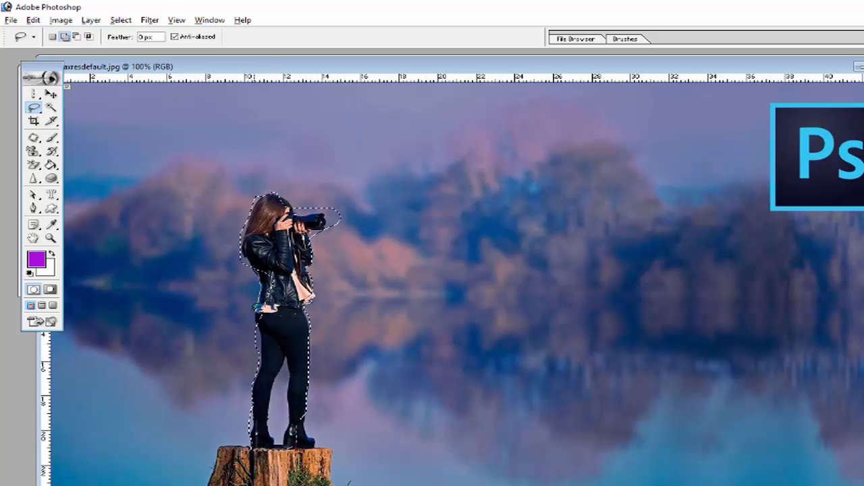
mouse_move(260, 328)
mouse_down()
mouse_move(272, 324)
mouse_move(275, 285)
mouse_move(262, 271)
mouse_up()
drag(260, 312, 260, 314)
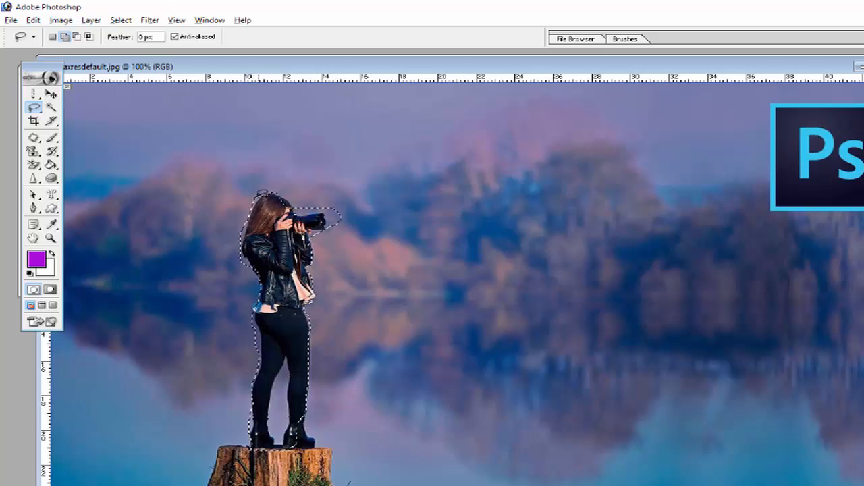
mouse_move(270, 188)
mouse_down()
mouse_move(296, 211)
mouse_move(294, 204)
mouse_move(275, 216)
mouse_move(264, 191)
mouse_up()
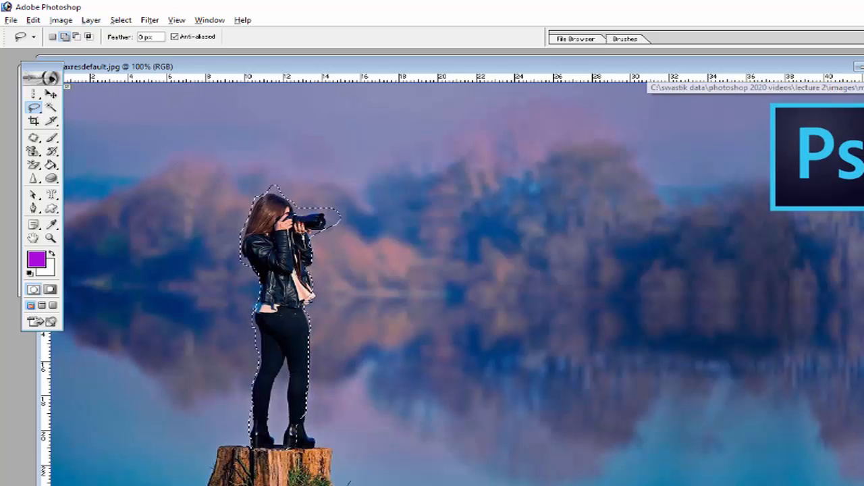
Switch to the composite image 5c8889f319fd2_thumb900.jpg and select the central officer's shirt with the Magic Wand Tool at tolerance 32
click(863, 67)
click(483, 214)
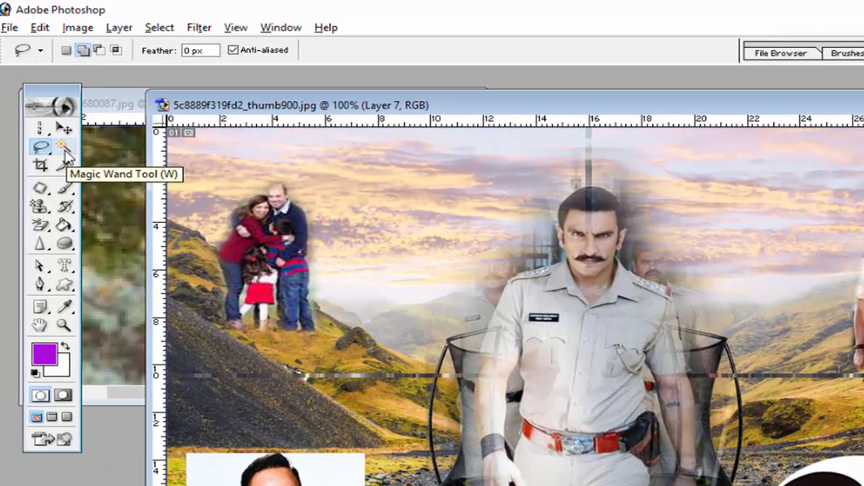
click(67, 153)
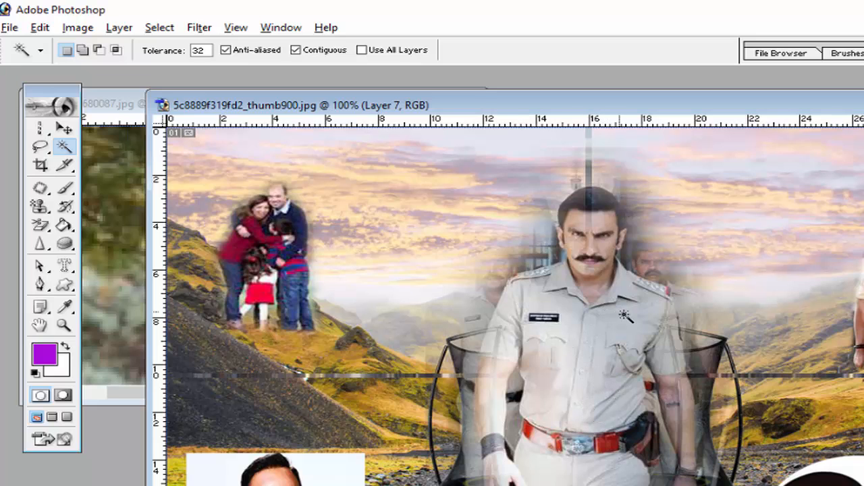
click(588, 370)
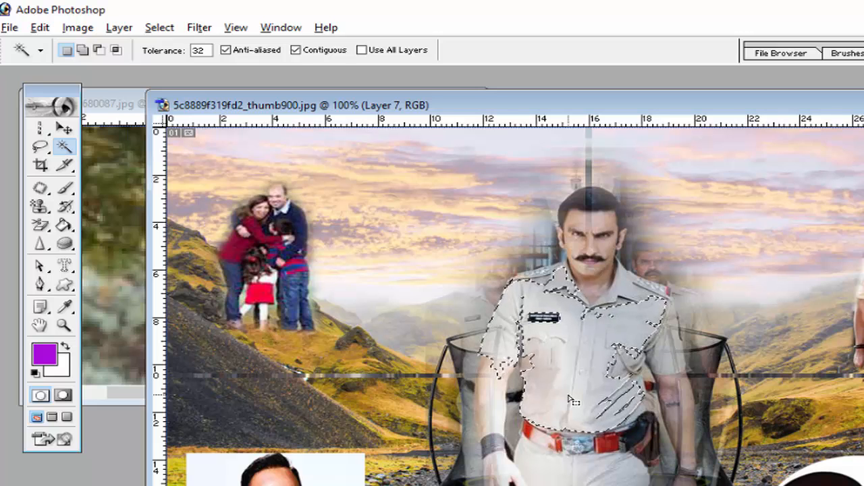
shift+click(572, 401)
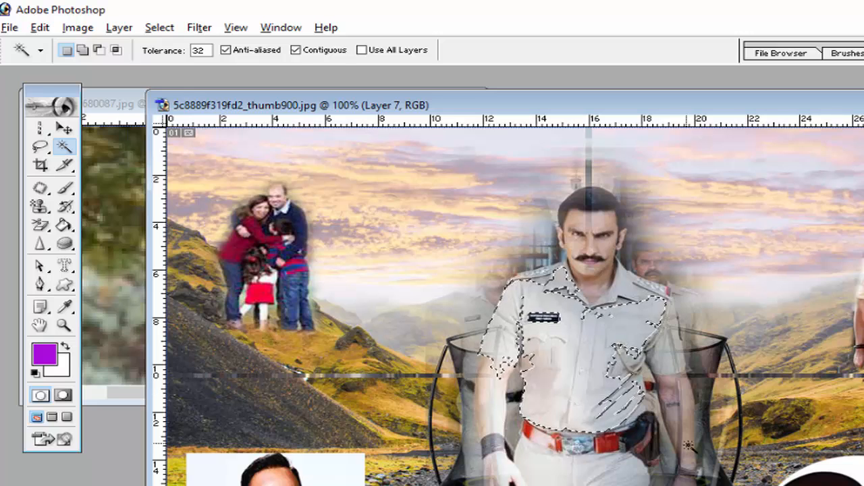
Extend the shirt selection with the Grow command and the Similar command
click(165, 30)
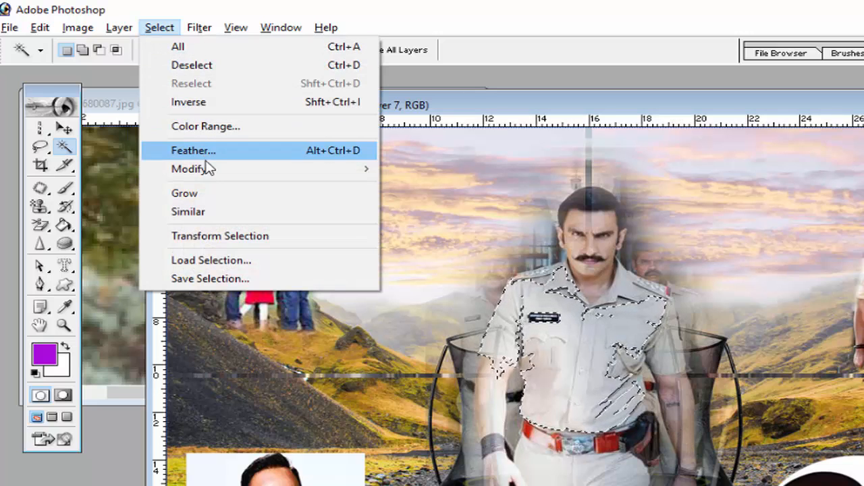
click(213, 196)
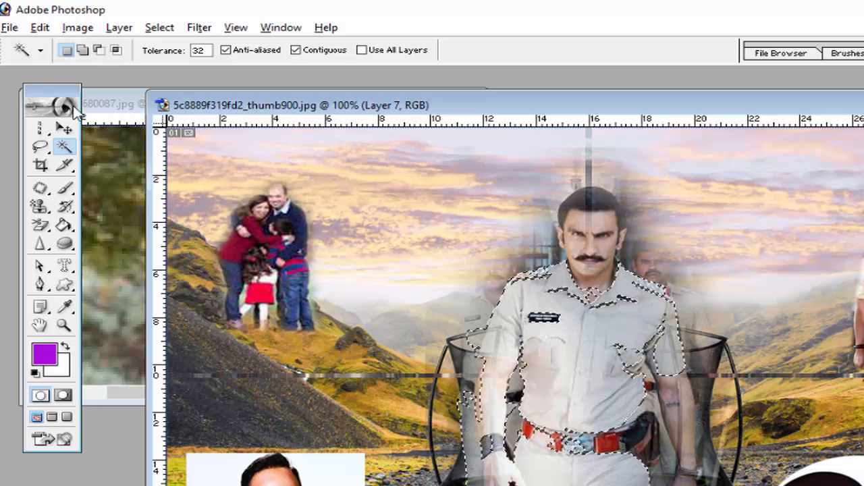
click(162, 28)
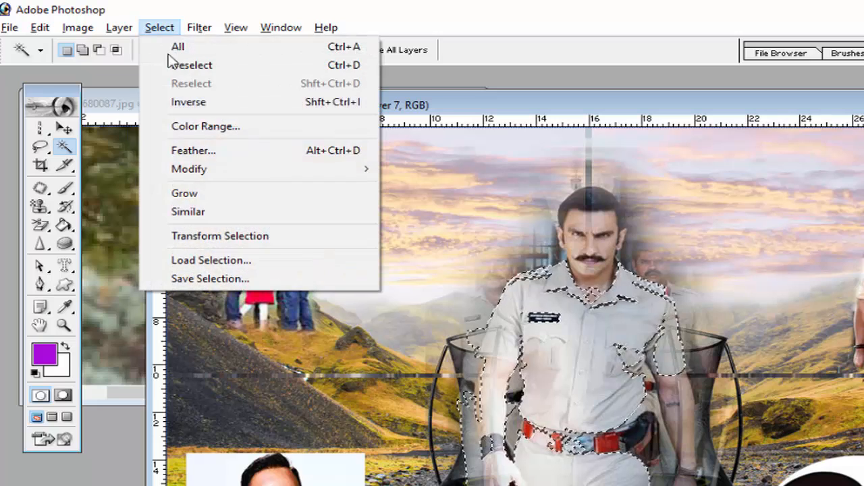
click(188, 213)
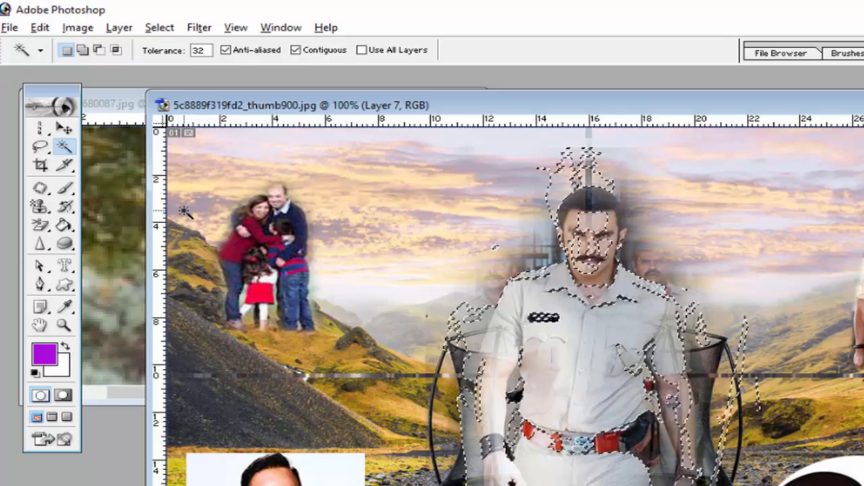
Clear the selection and apply Color Range with fuzziness 0, sampling the woman's dark red top in the family photo
click(155, 29)
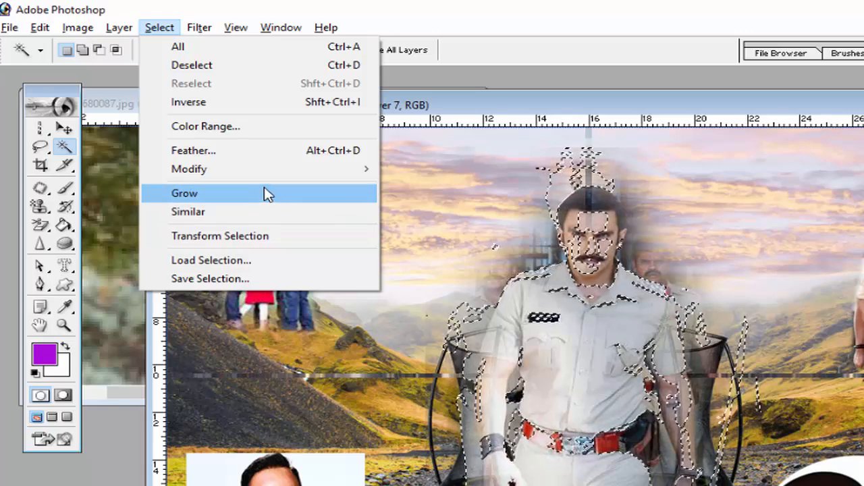
click(463, 198)
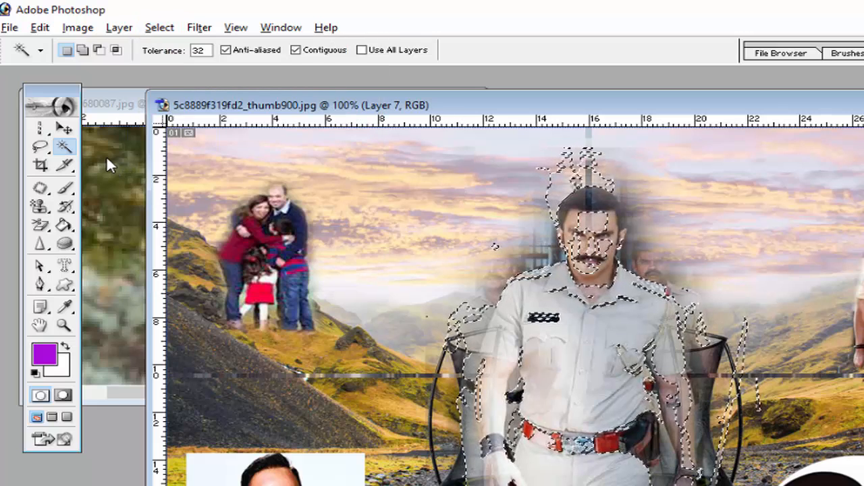
key(ctrl+d)
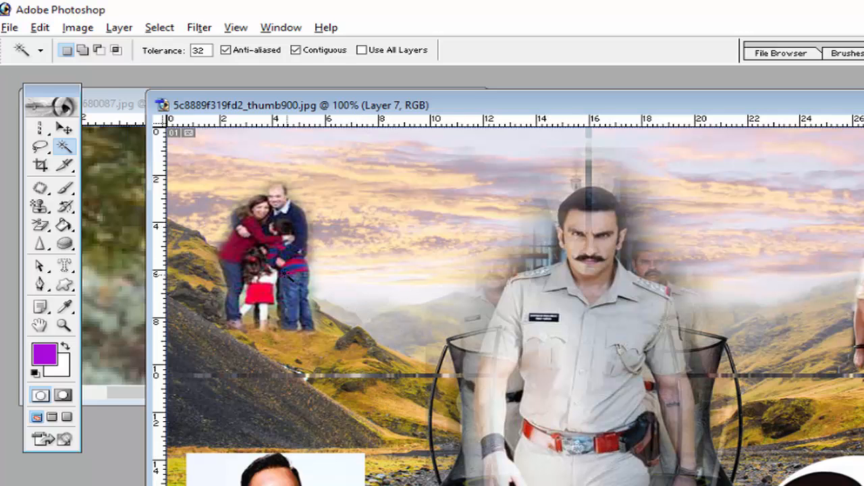
click(160, 28)
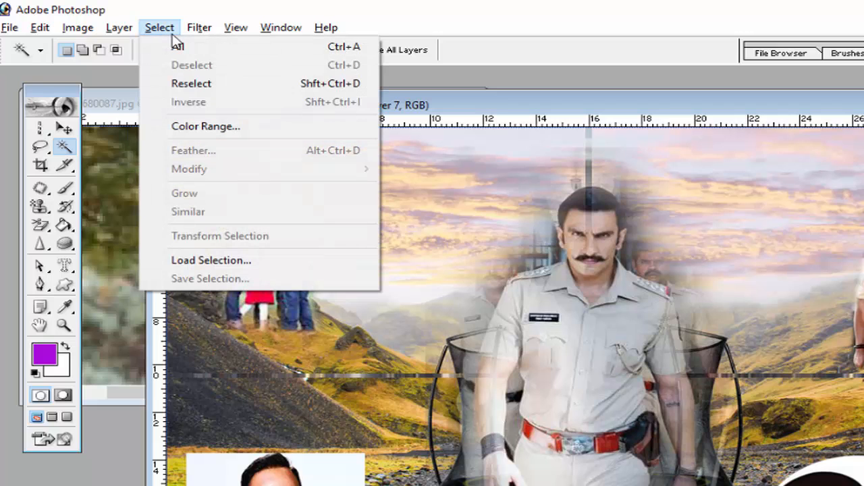
click(213, 128)
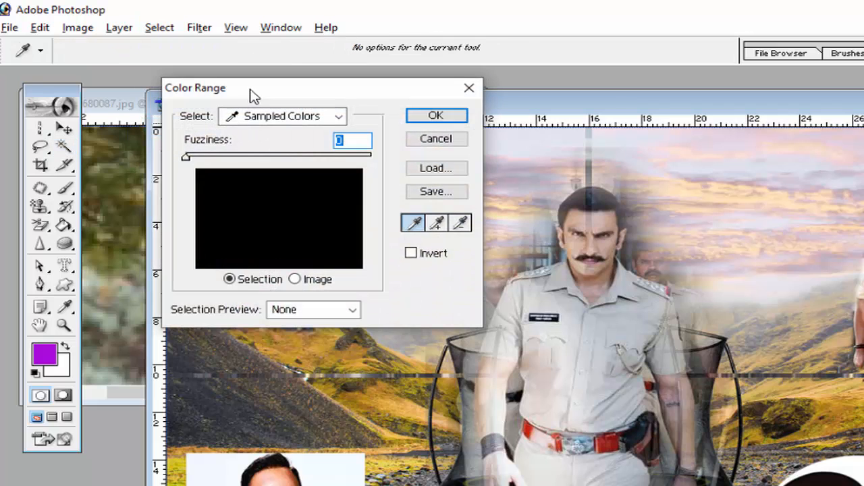
drag(253, 95, 510, 123)
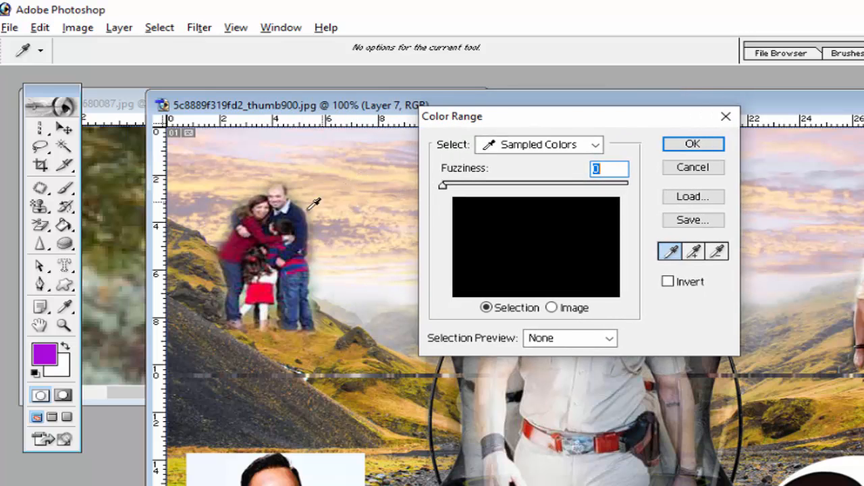
click(241, 235)
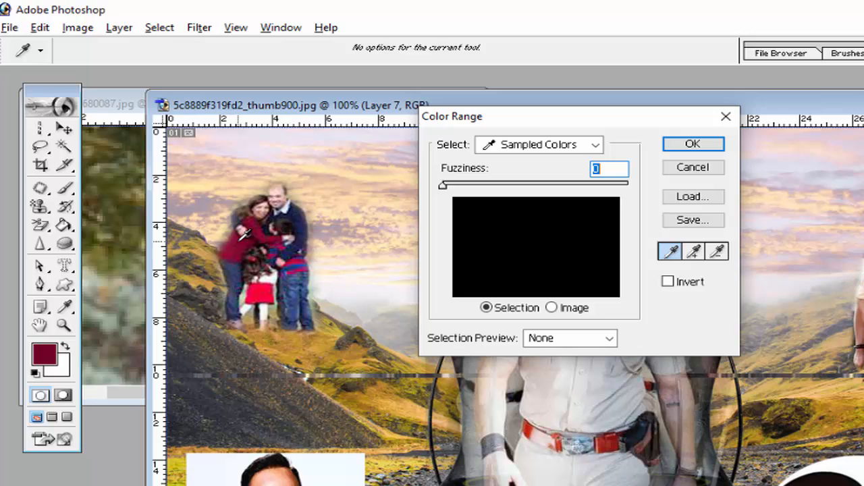
click(678, 147)
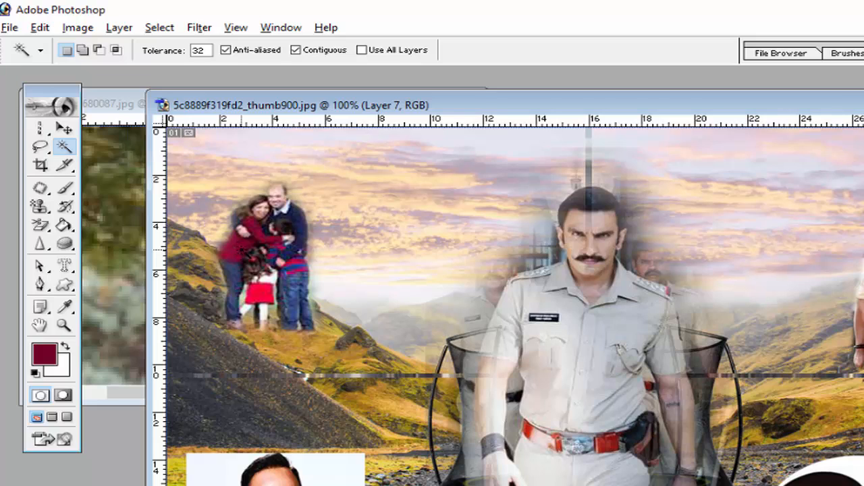
Apply Grow to the Color Range selection and deselect it
click(159, 27)
click(203, 194)
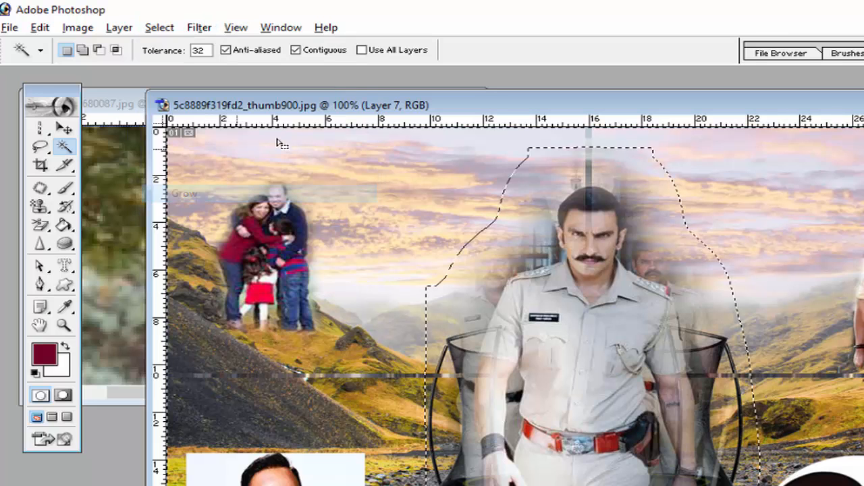
key(ctrl+d)
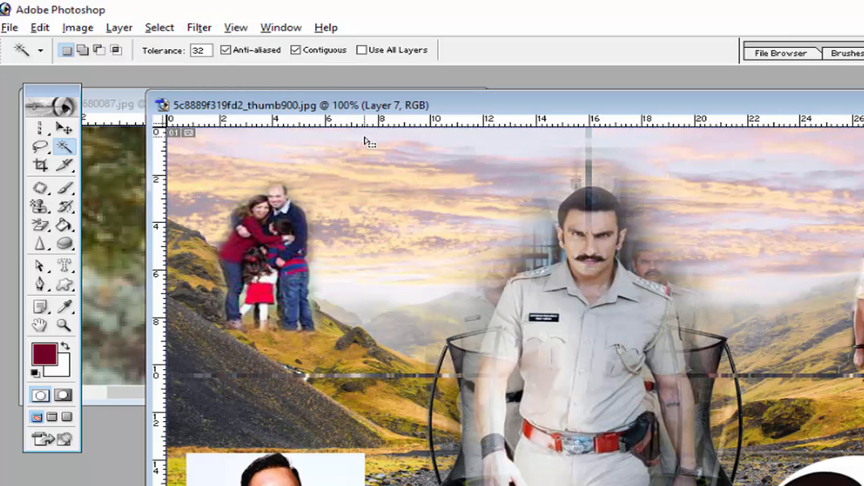
Try a Color Range selection sampled from the black leather jacket of the man in sunglasses, with fuzziness set to 167
click(170, 28)
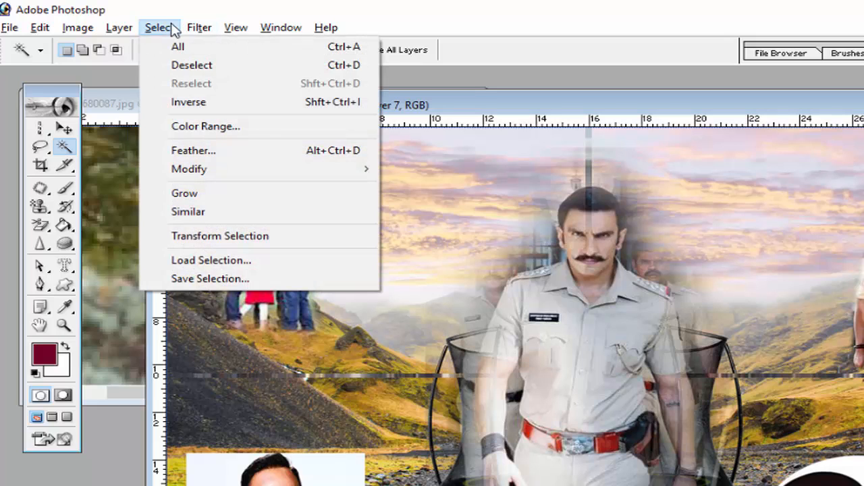
click(206, 127)
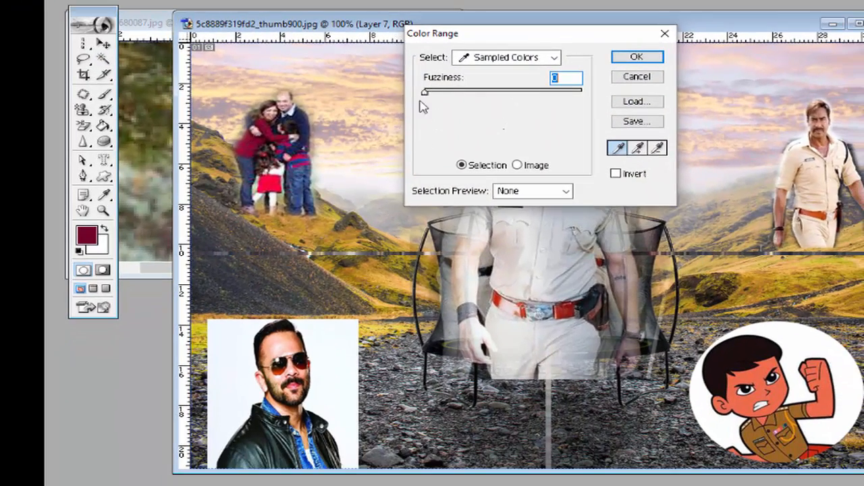
click(249, 436)
click(255, 439)
click(265, 454)
click(263, 437)
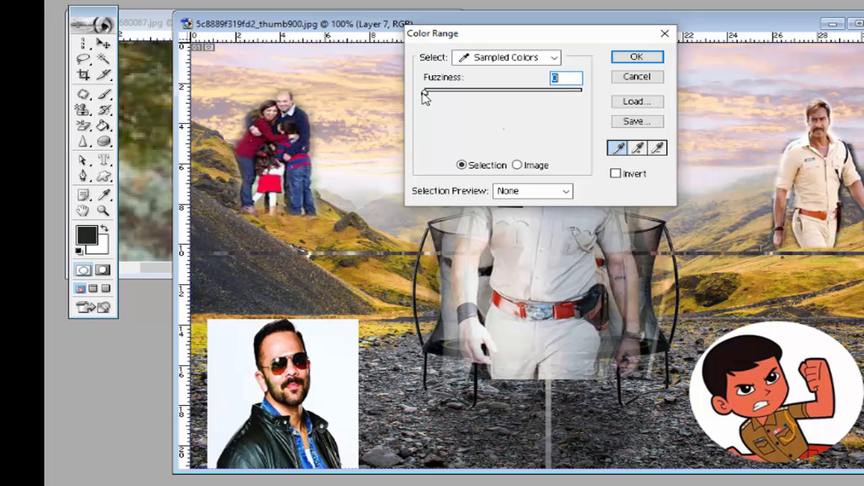
drag(426, 94, 557, 95)
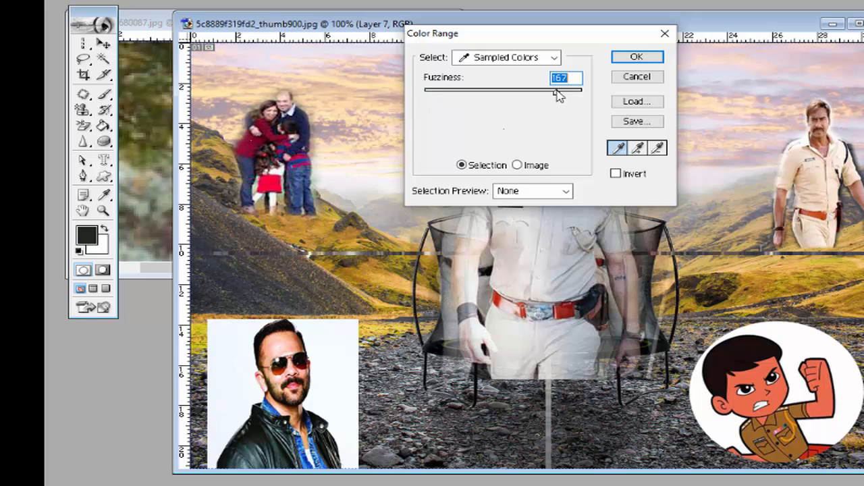
click(637, 57)
click(594, 183)
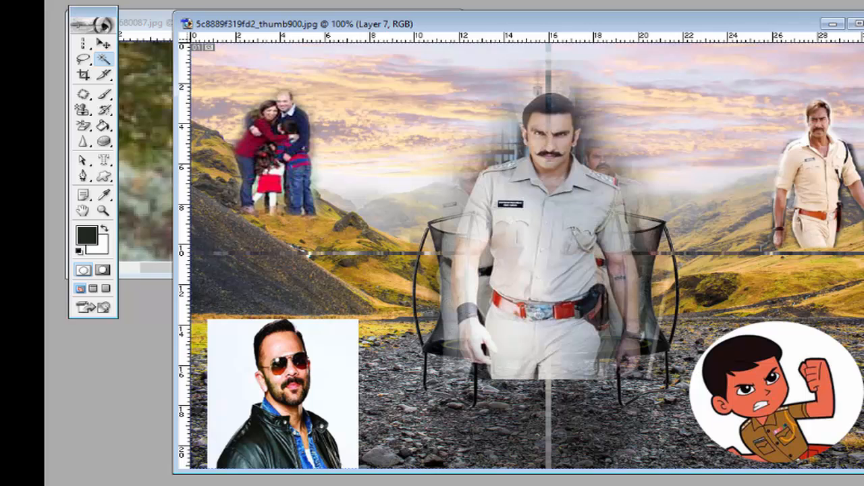
Try a Color Range selection sampled from the central officer's shirt, with the dialog preview set to Image
key(alt+s)
click(224, 43)
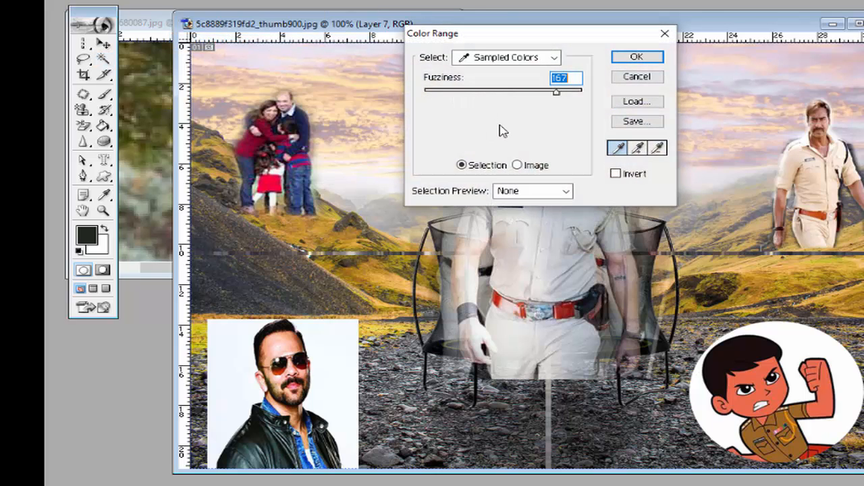
click(540, 240)
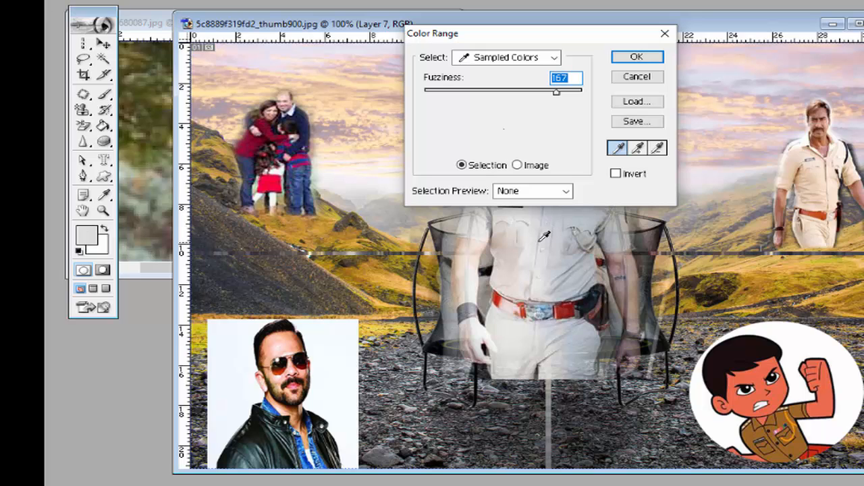
click(518, 165)
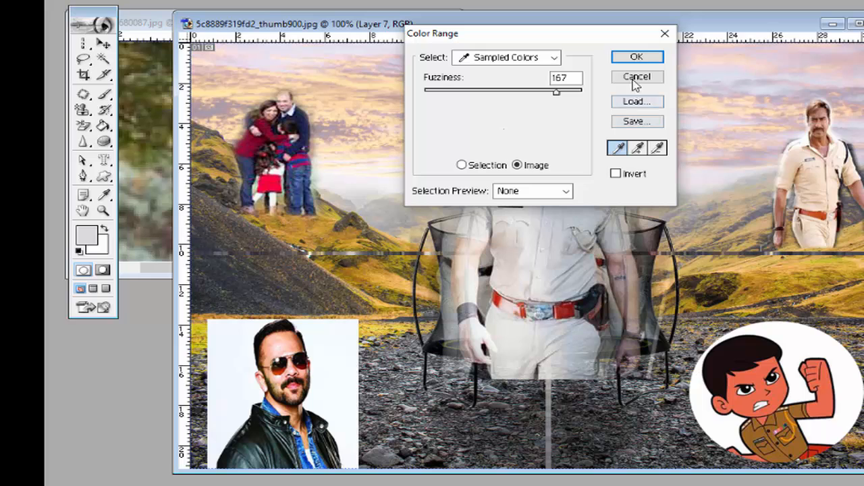
click(636, 57)
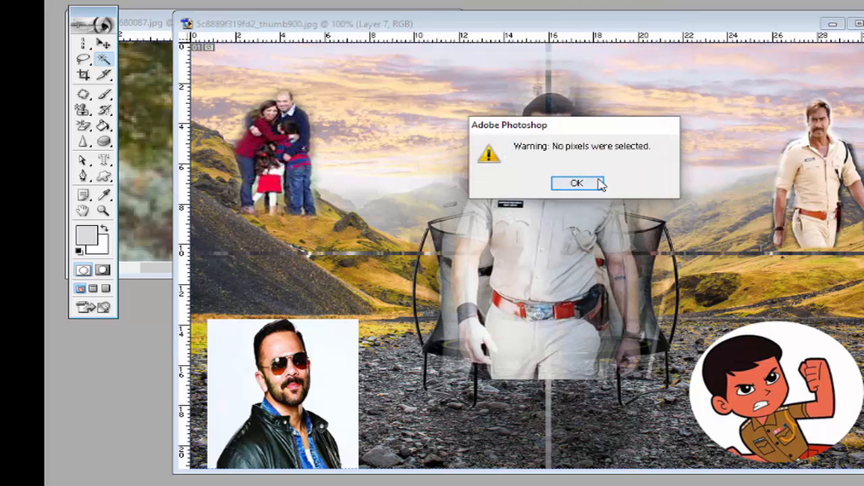
click(577, 183)
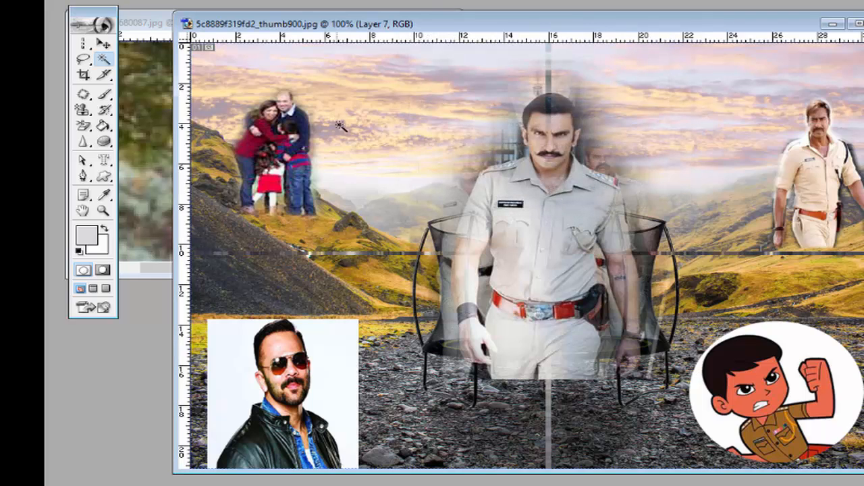
Activate the Move Tool and make a Color Range selection with fuzziness 167, sampled from the central officer's shirt
click(83, 43)
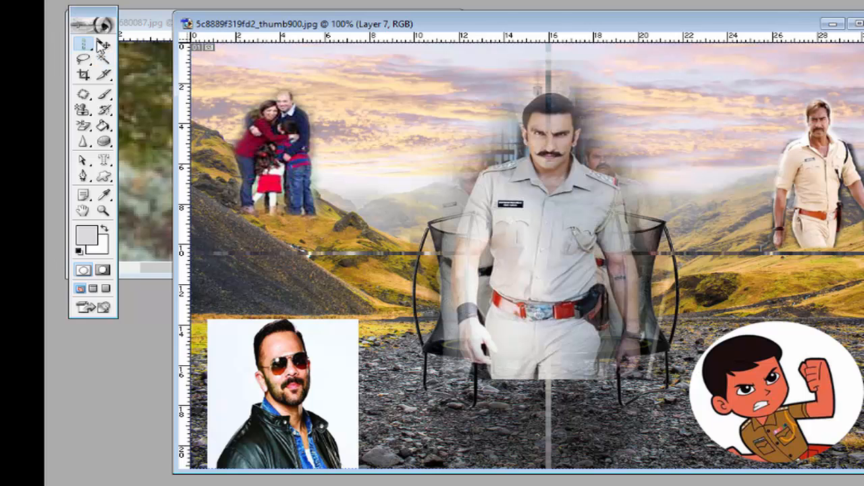
click(103, 43)
click(177, 0)
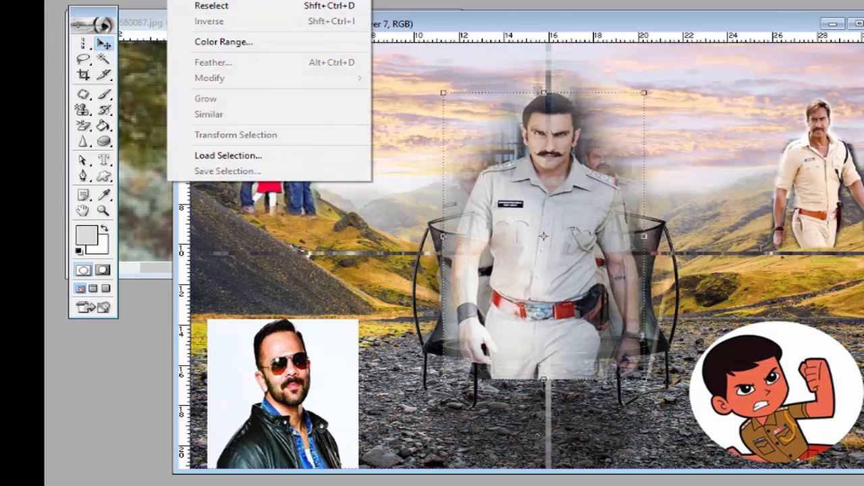
click(203, 41)
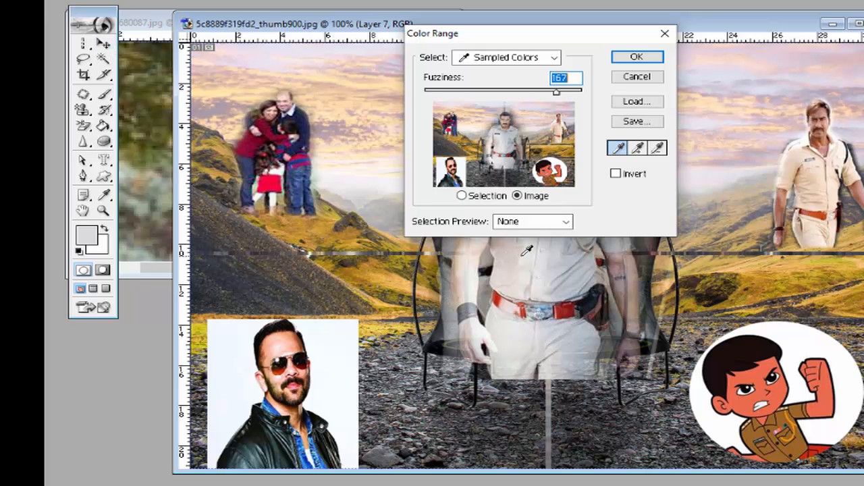
click(552, 259)
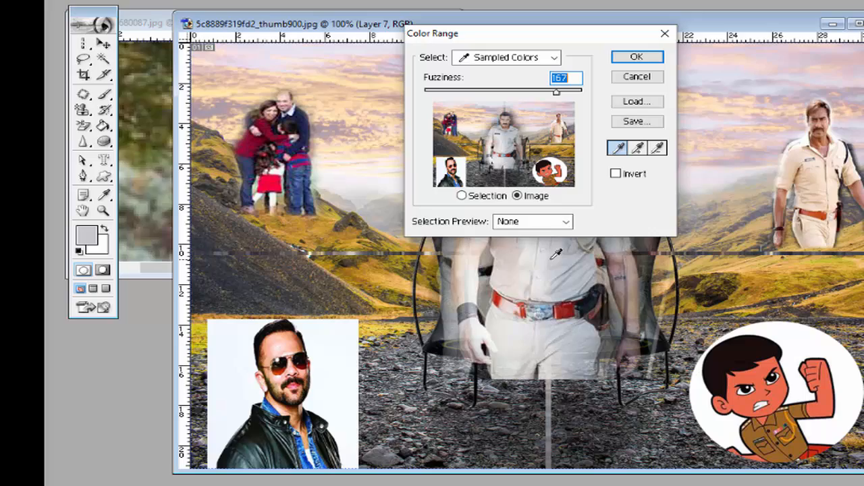
click(643, 59)
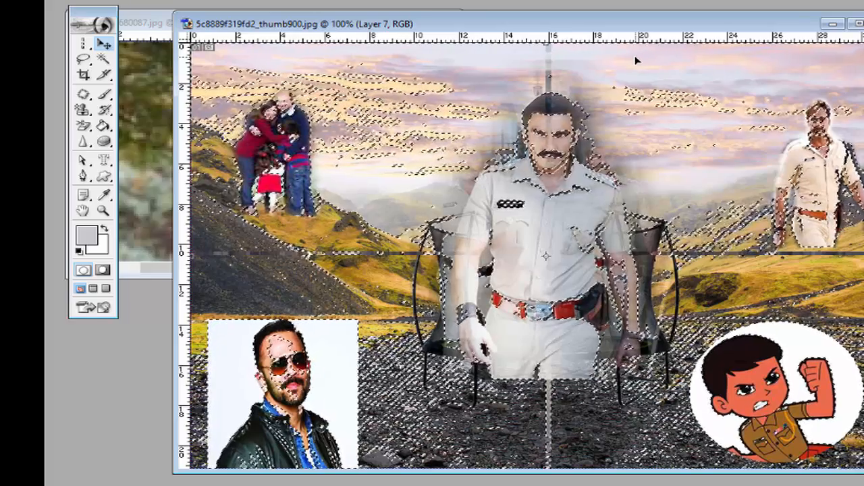
Clear the current selection, try a Color Range selection with fuzziness 167 sampled from the woman's maroon sweater, and deselect it
key(ctrl+d)
key(ctrl+t)
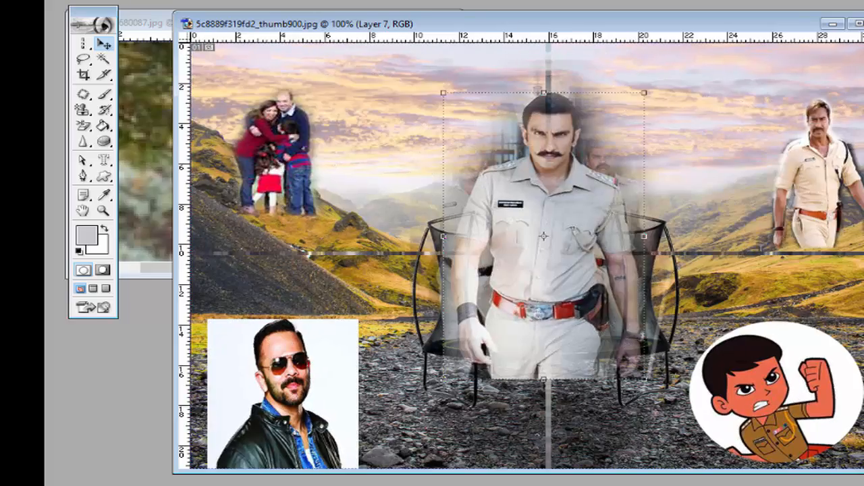
click(184, 1)
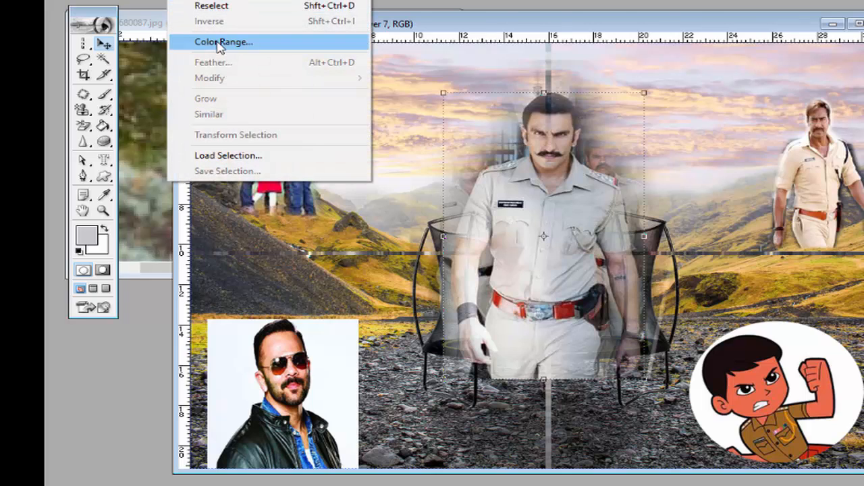
click(219, 46)
click(250, 144)
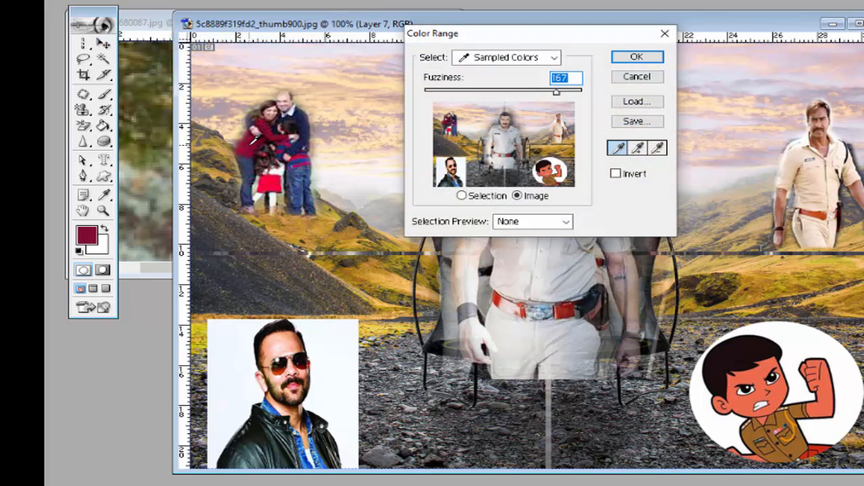
click(619, 57)
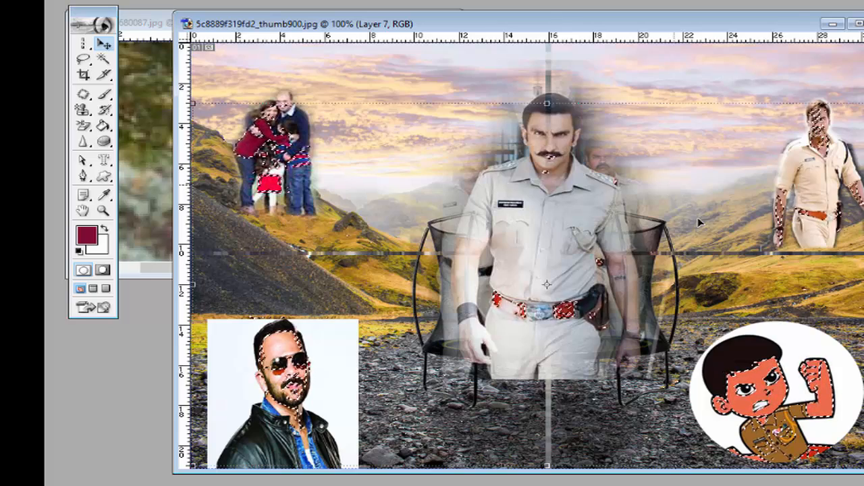
key(ctrl+d)
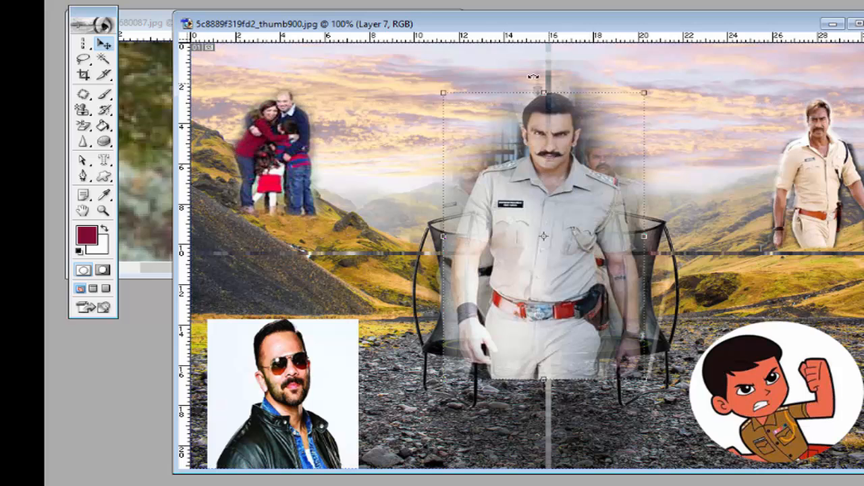
click(181, 0)
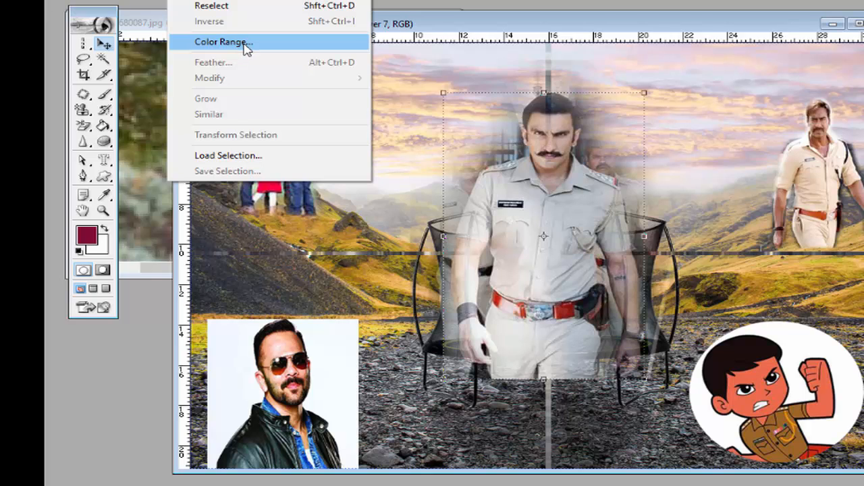
click(434, 91)
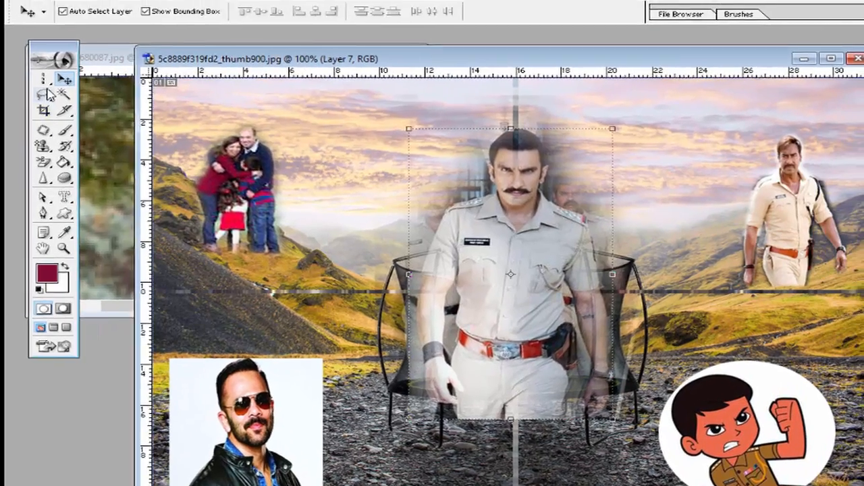
Show the original family photo in full screen mode and draw a rectangular marquee selection around the whole family
click(84, 44)
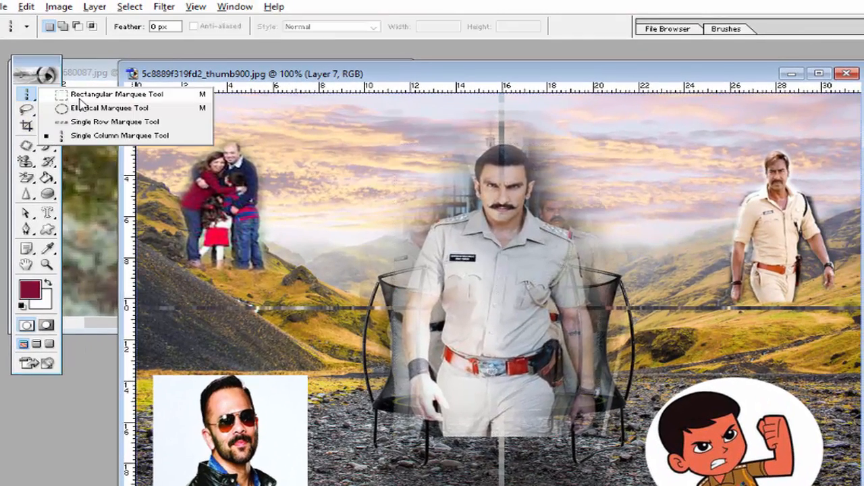
click(79, 96)
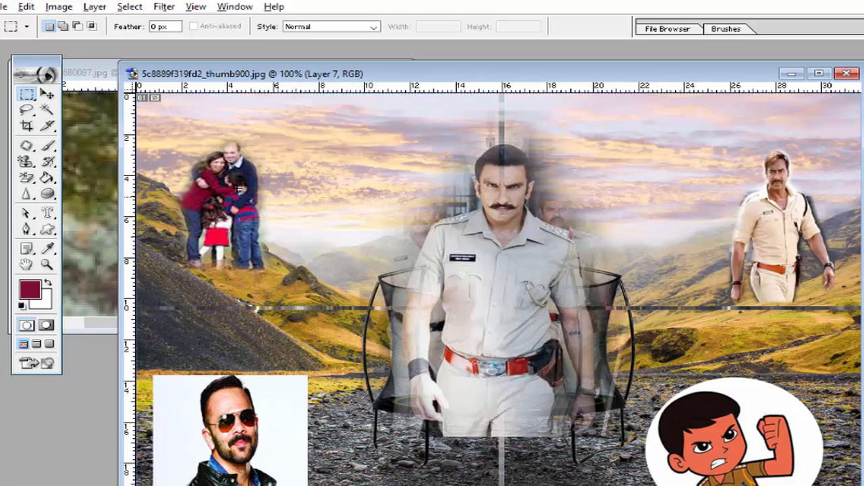
click(105, 194)
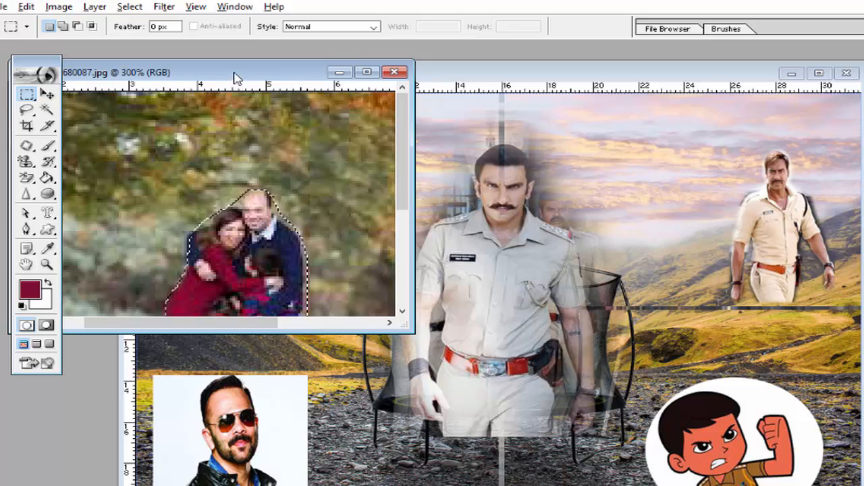
drag(235, 77, 439, 107)
key(f)
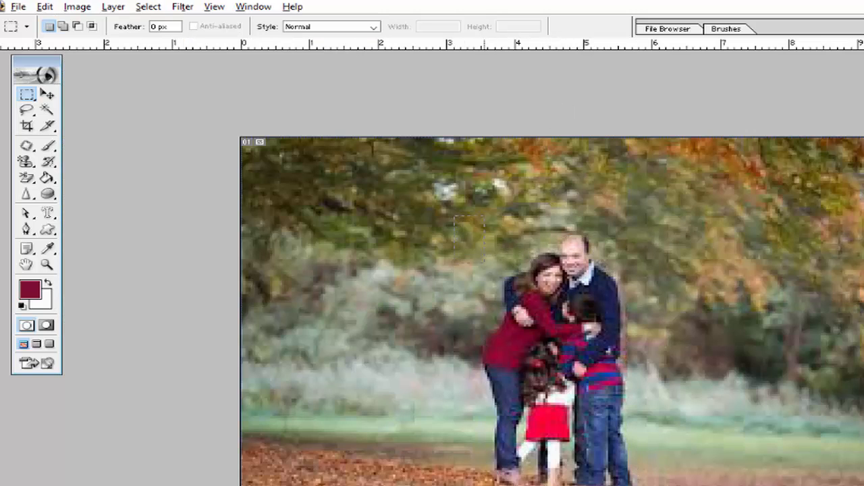
drag(454, 217, 693, 485)
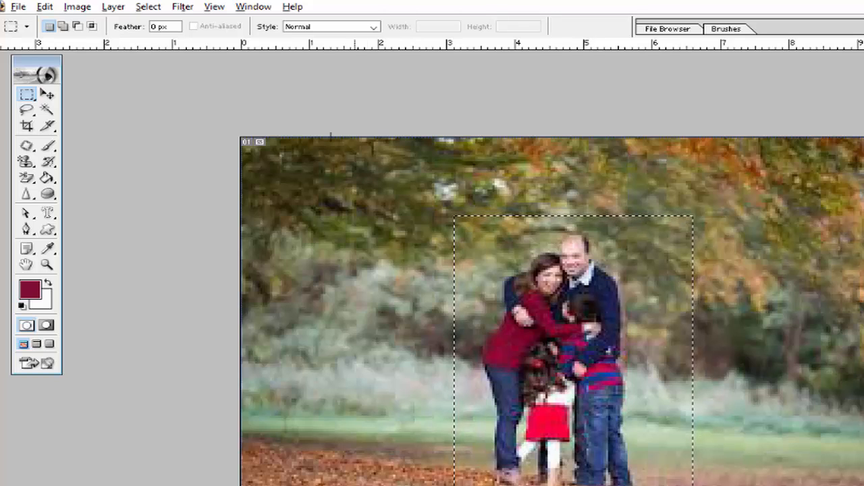
Use Transform Selection to enlarge the marquee around the family to about 140.4% width and 111.9% height
click(148, 7)
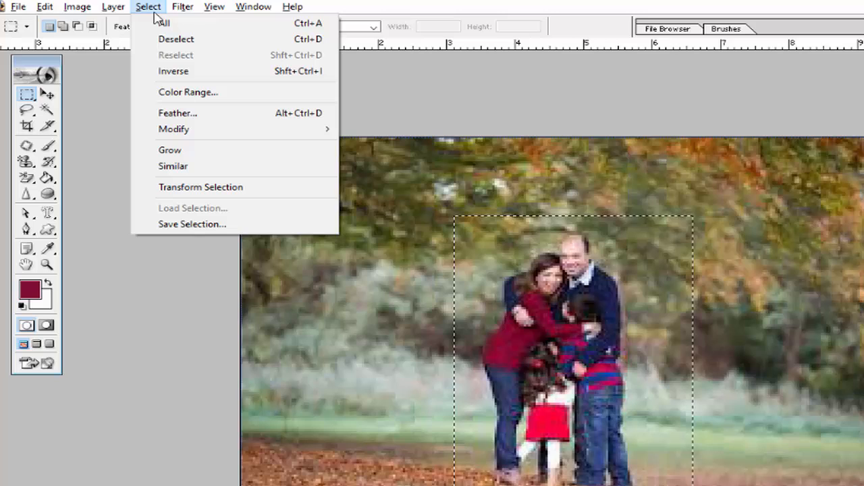
click(225, 193)
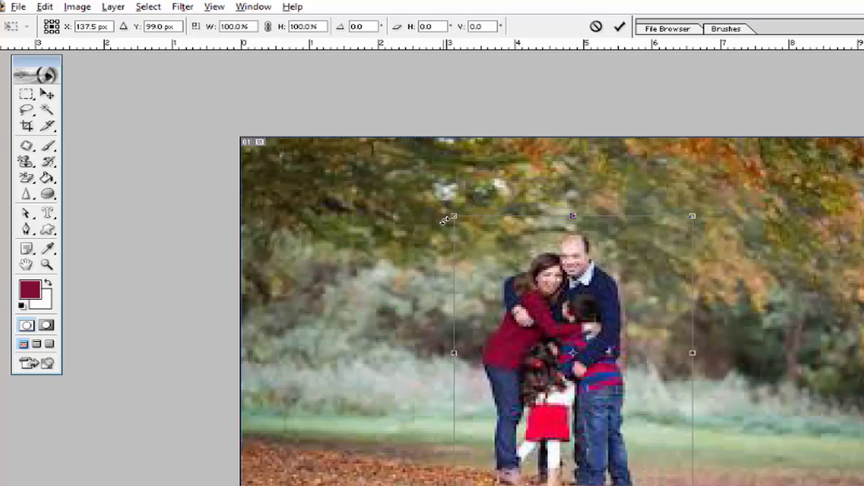
drag(453, 353, 408, 351)
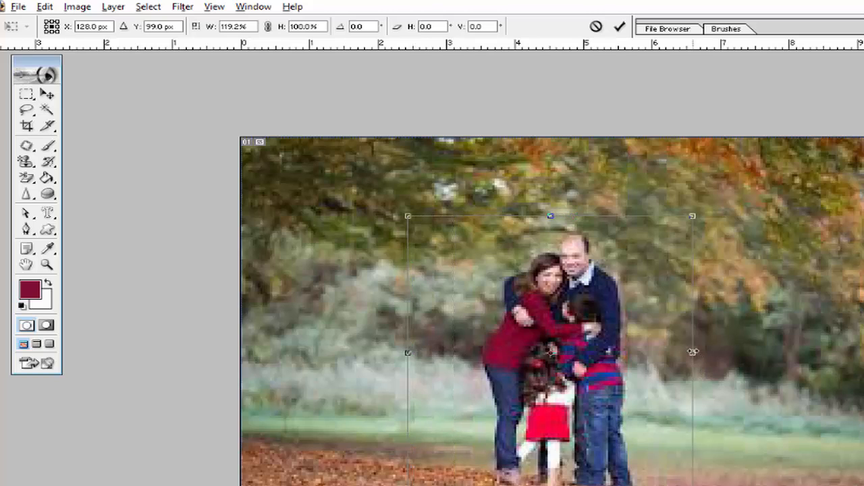
drag(693, 352, 714, 352)
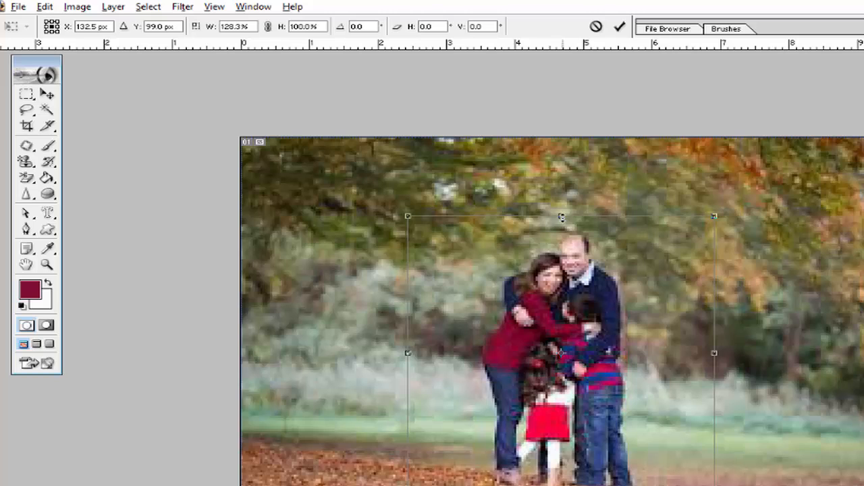
drag(561, 218, 562, 201)
drag(406, 199, 397, 191)
drag(718, 485, 737, 485)
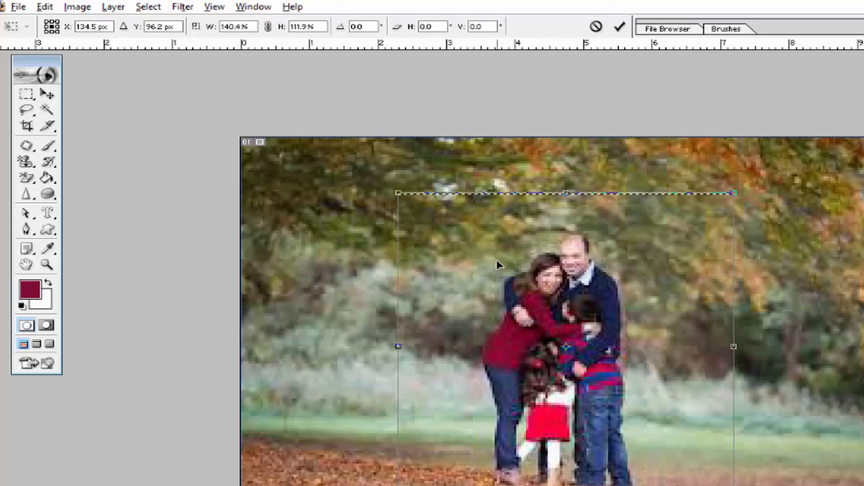
Rotate the marquee selection by about -9.1 degrees, apply the transform, and activate the Move Tool
drag(376, 172, 352, 204)
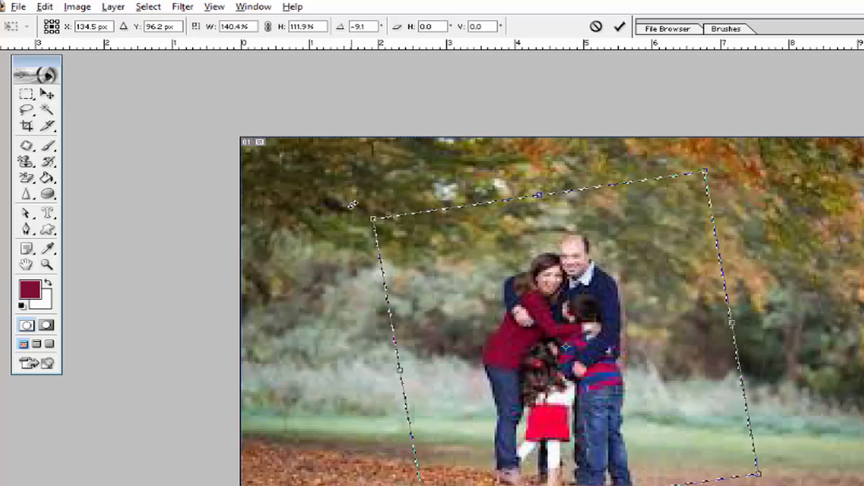
click(47, 95)
click(504, 236)
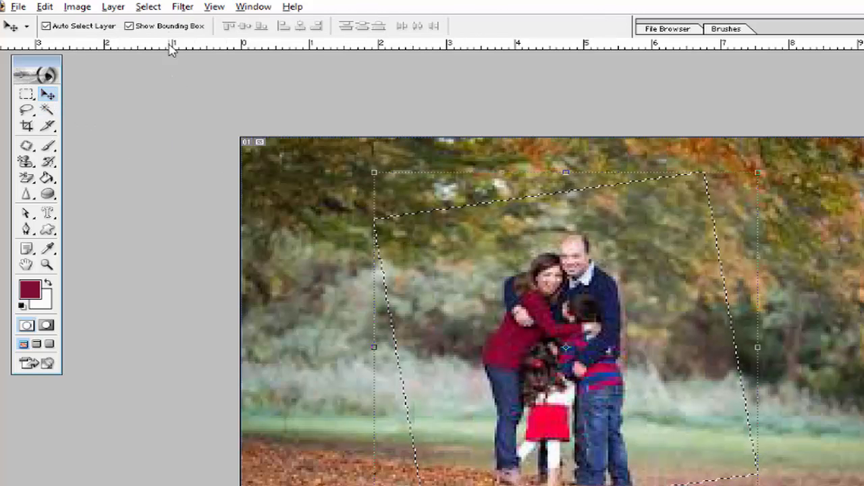
Bring up the selection commands for the rotated marquee around the family
click(148, 7)
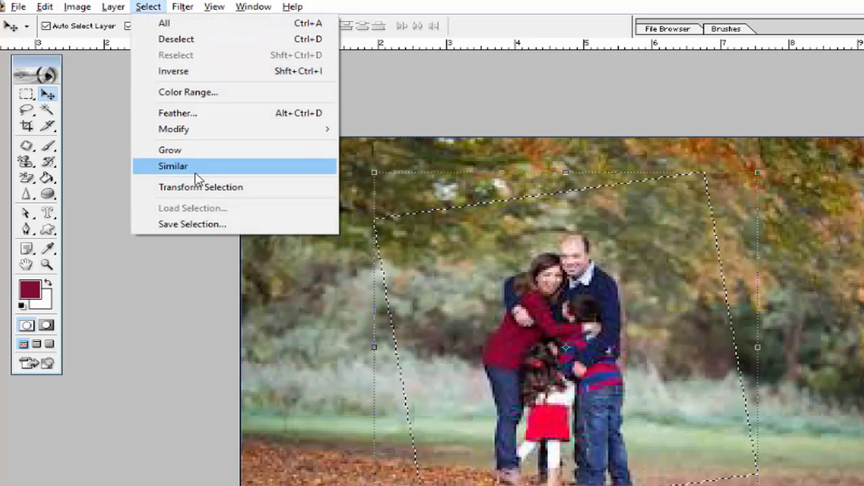